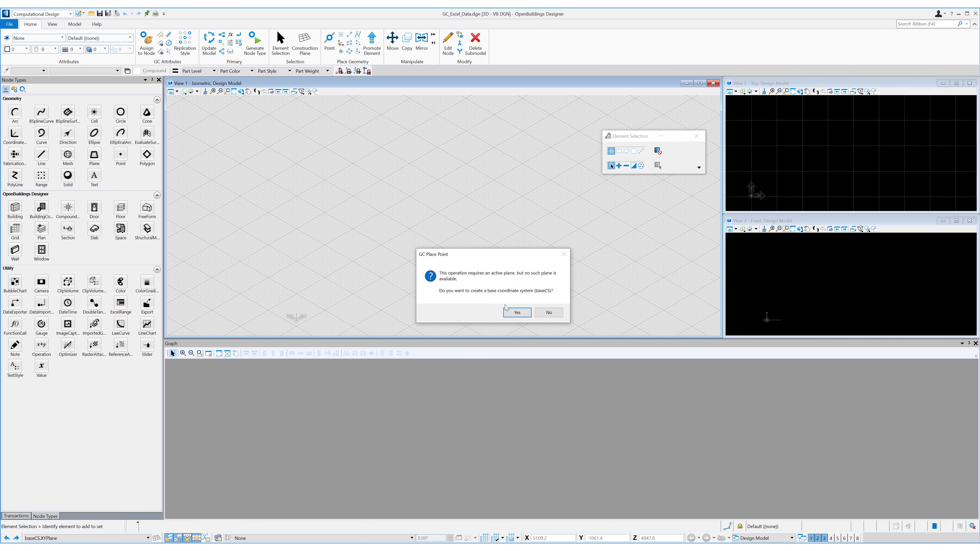
- Create the base coordinate system and place an ExcelRange node in the graph
left_click(511, 313)
left_click(503, 319)
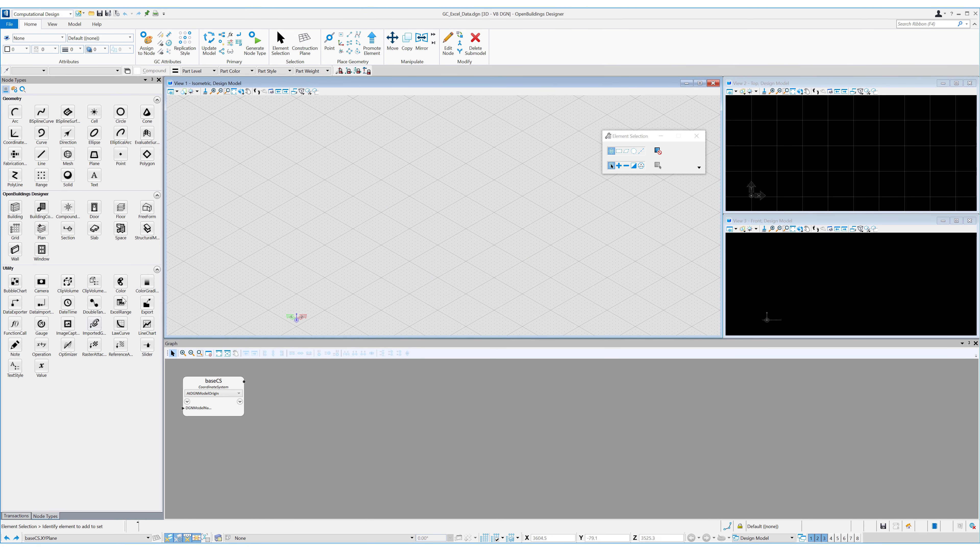
left_click_drag(121, 302, 281, 408)
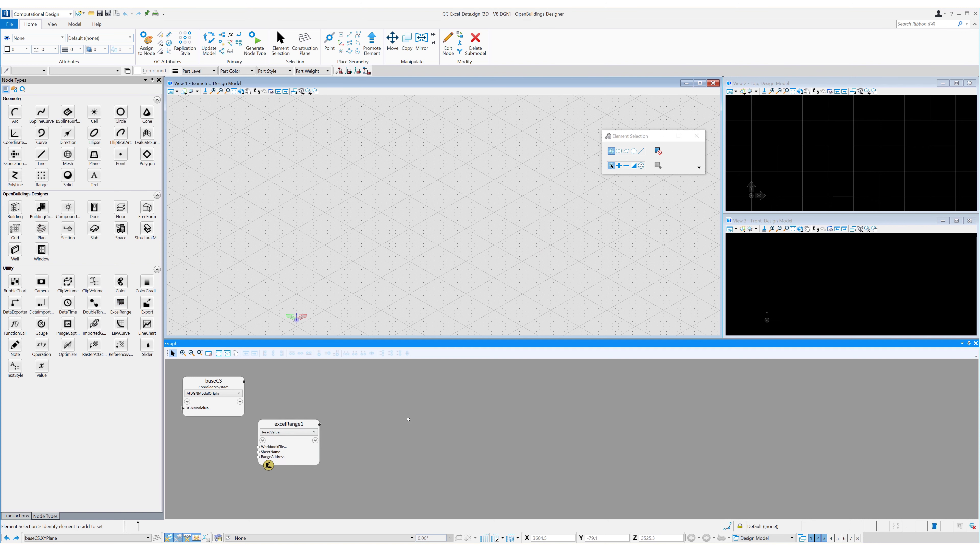
- Name the ExcelRange node ExcelSpace and add a second ExcelRange node named ExcelSolar below it
left_click_drag(124, 306, 331, 453)
double_click(333, 450)
type("ExcelSolar")
key("Return")
left_click_drag(315, 452, 316, 439)
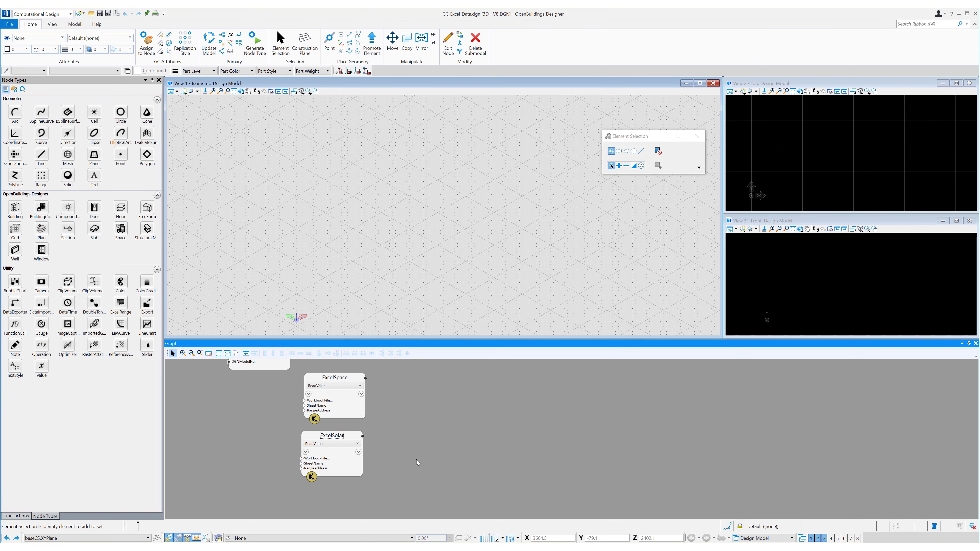
- Set the ExcelSpace node's workbook file name to "Space-Units.xlsx" and its sheet name to "Space"
mouse_move(321, 401)
left_click(360, 401)
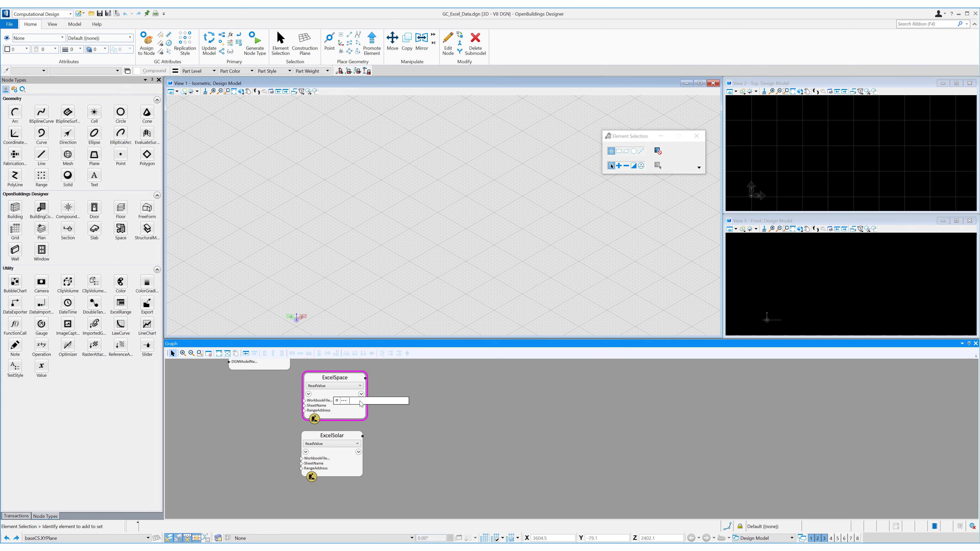
type("\"Space-Units.xlsx\"")
key("Return")
left_click(333, 406)
type("\"Space\"")
key("Return")
- Set the ExcelSpace node's range address to "A2:D12", checking the data extent in the Space-Units.xlsx workbook in Excel
left_click(333, 411)
type("A2:D")
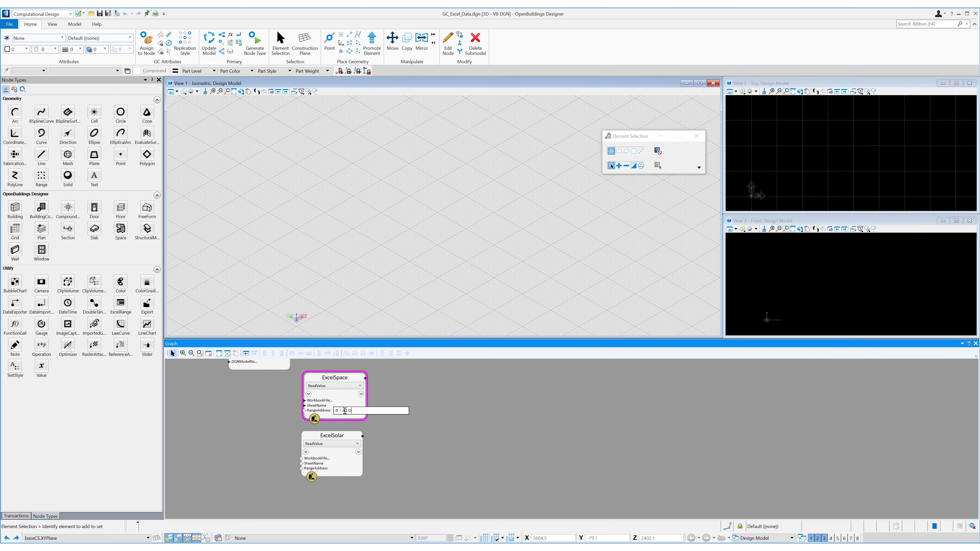
key("Escape")
left_click(345, 411)
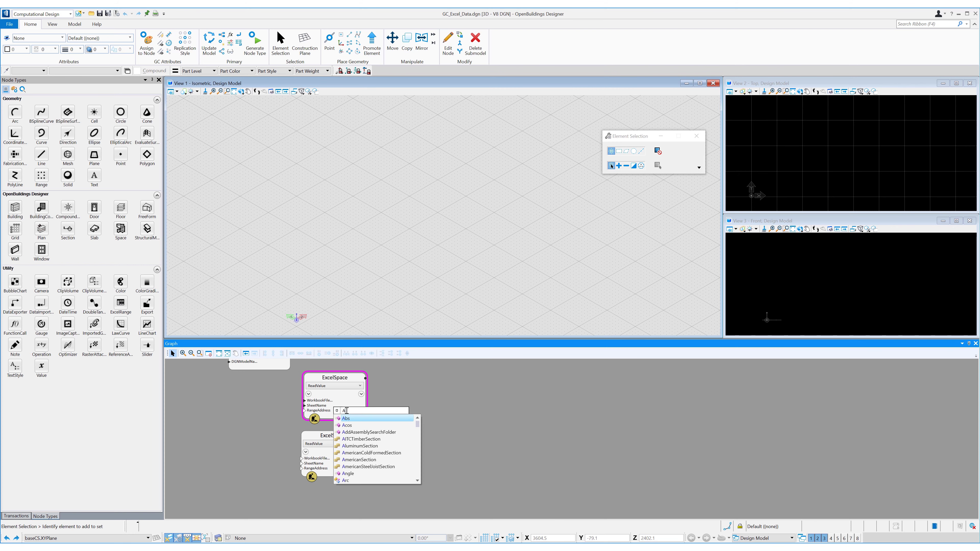
type("\"A2:D")
key("alt+Tab")
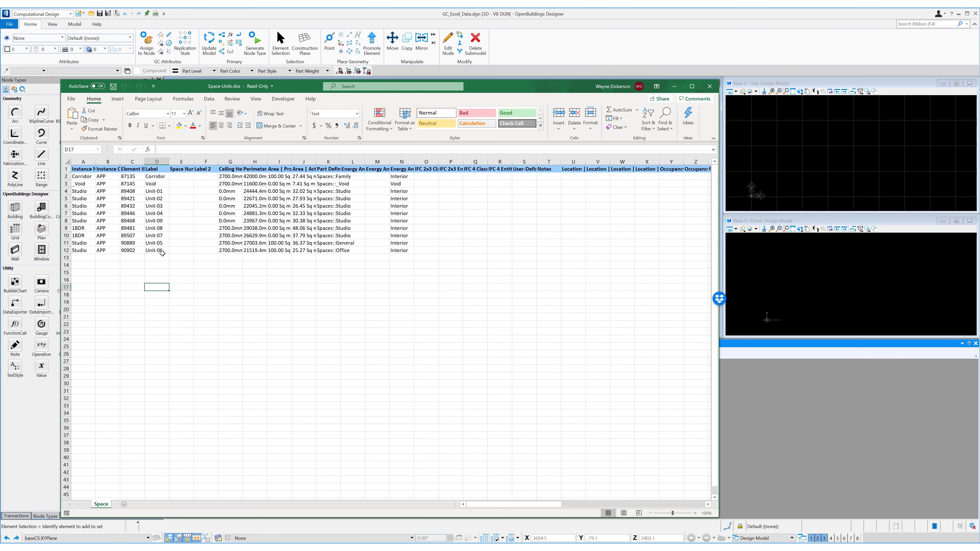
left_click(674, 86)
left_click(333, 405)
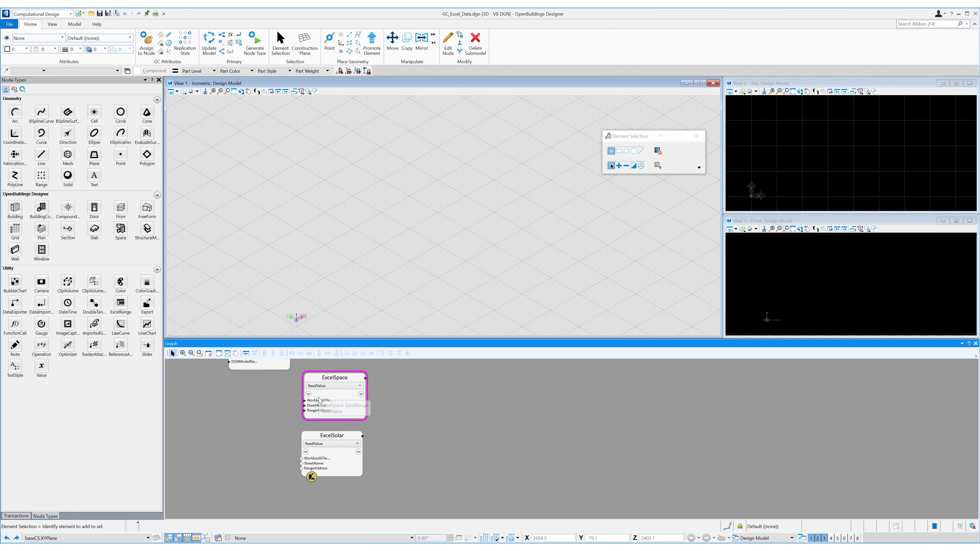
- Set the ExcelSolar node's workbook file name to "Base_Building_Units_Solar.xlsx"
left_click(317, 459)
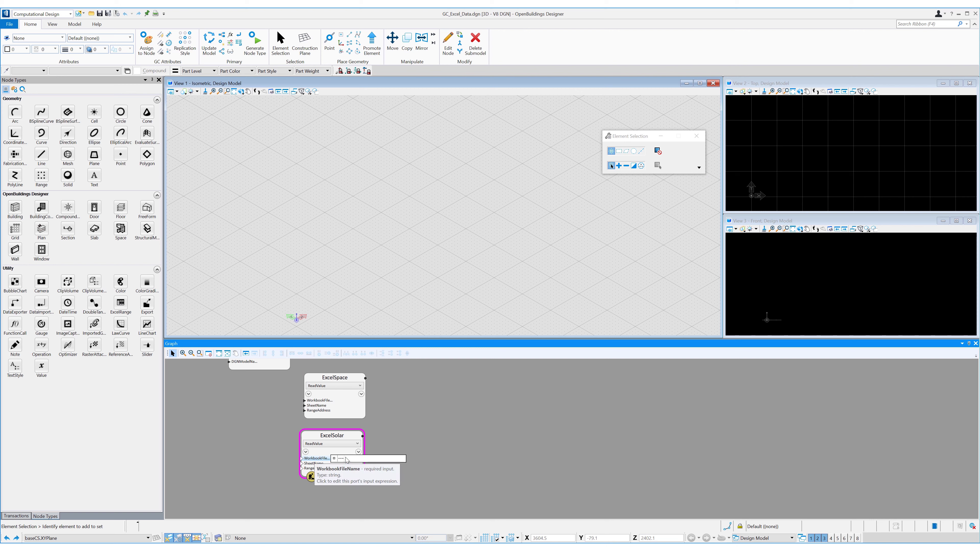
left_click(351, 459)
type("\"Base_Build")
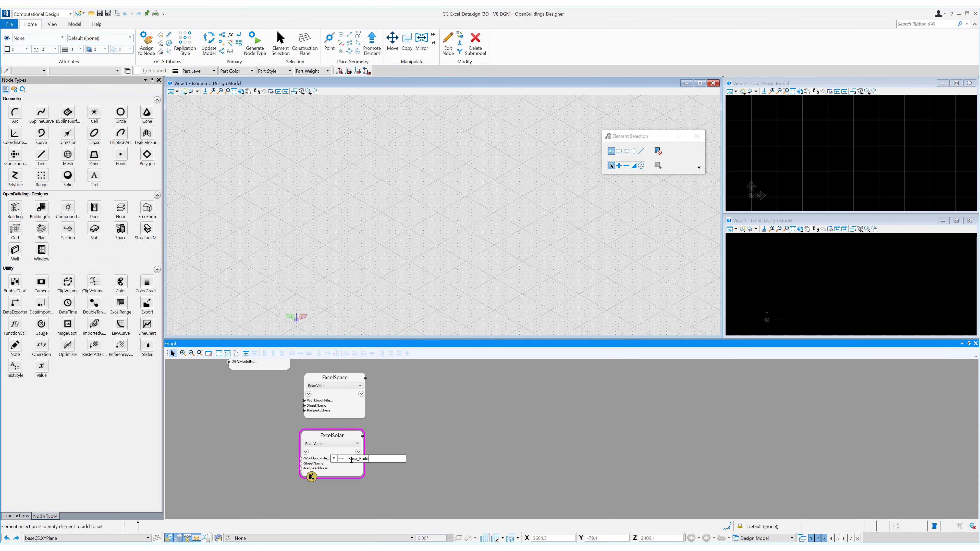
type("ing_Units_Solar.xlsx\"")
- Copy the name from ExcelSolar's workbook file entry and paste it in quotation marks as the node's sheet name
left_click_drag(379, 459, 348, 461)
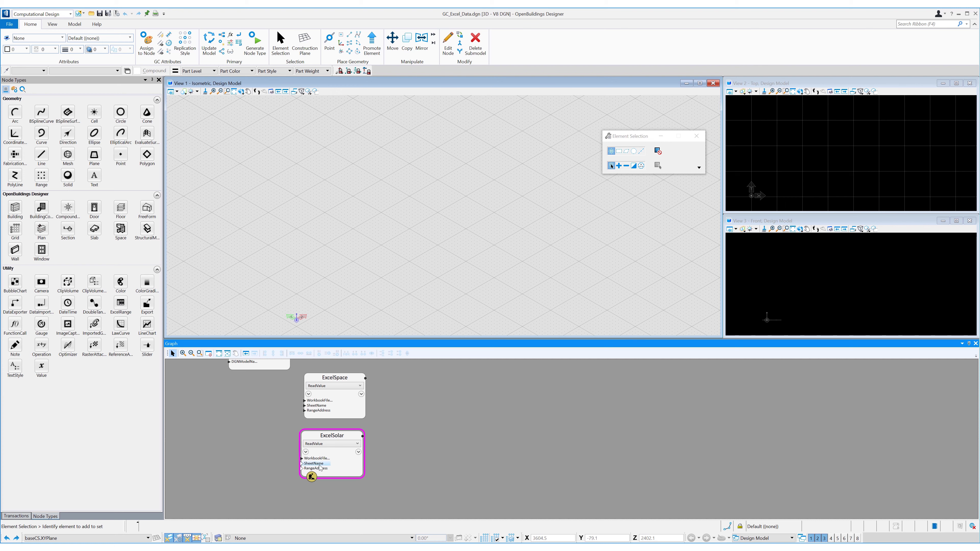
left_click(344, 463)
type("\"")
key("ctrl+v")
type("\"")
key("Return")
- Set the ExcelSolar node's range address to start at cell A2 and extend to row 200
left_click(347, 468)
type("\"A")
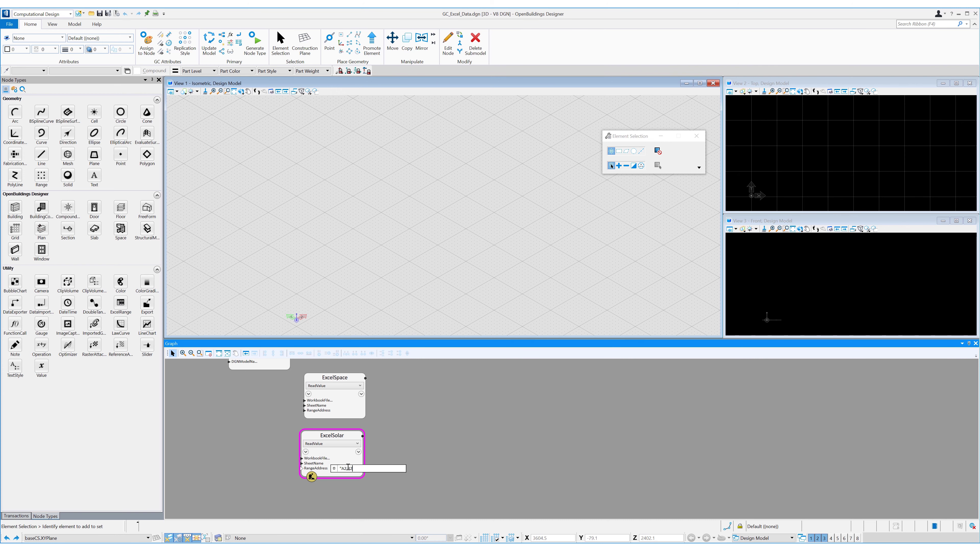
type("00\"")
key("Return")
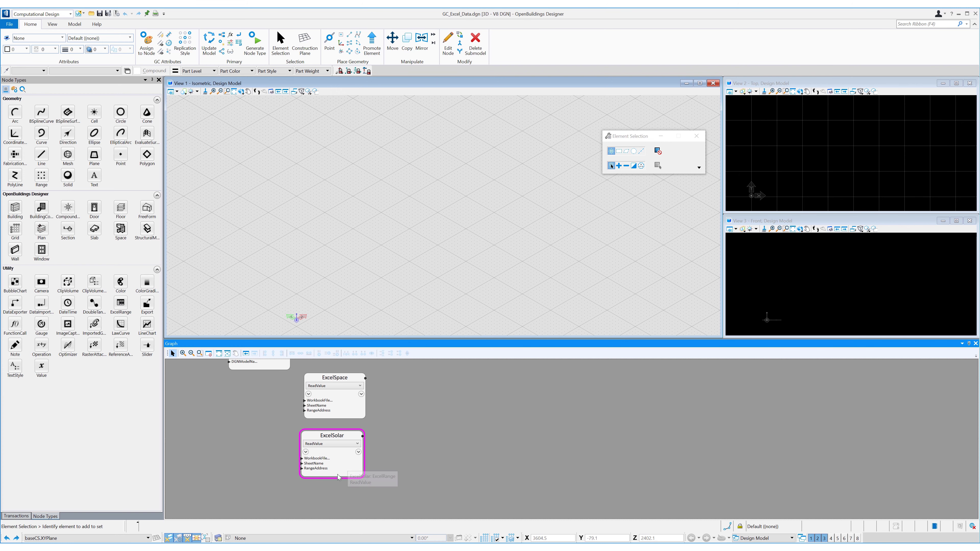
- Watch the ExcelSpace node and examine the rows in its expanded Value list
middle_click_drag(439, 403, 428, 451)
left_click(347, 406)
right_click(347, 406)
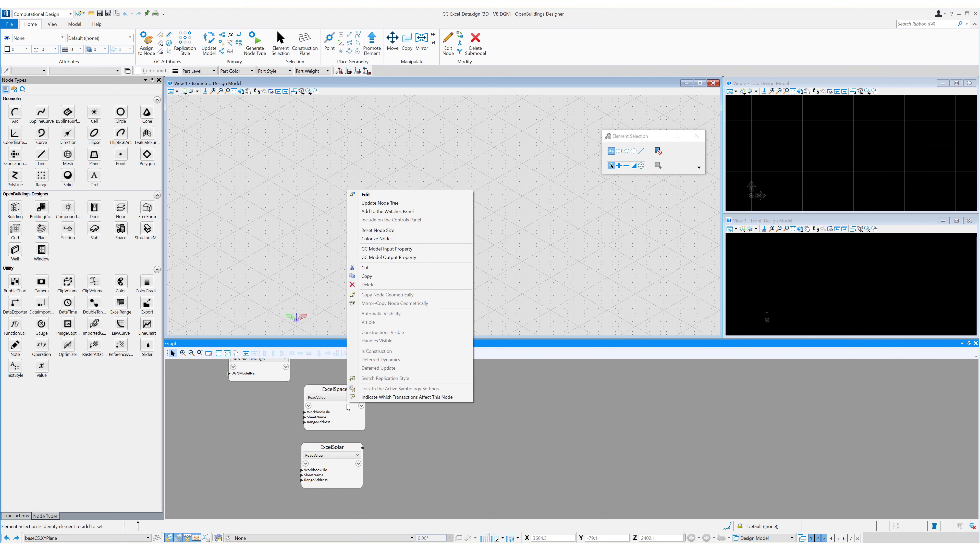
left_click(391, 214)
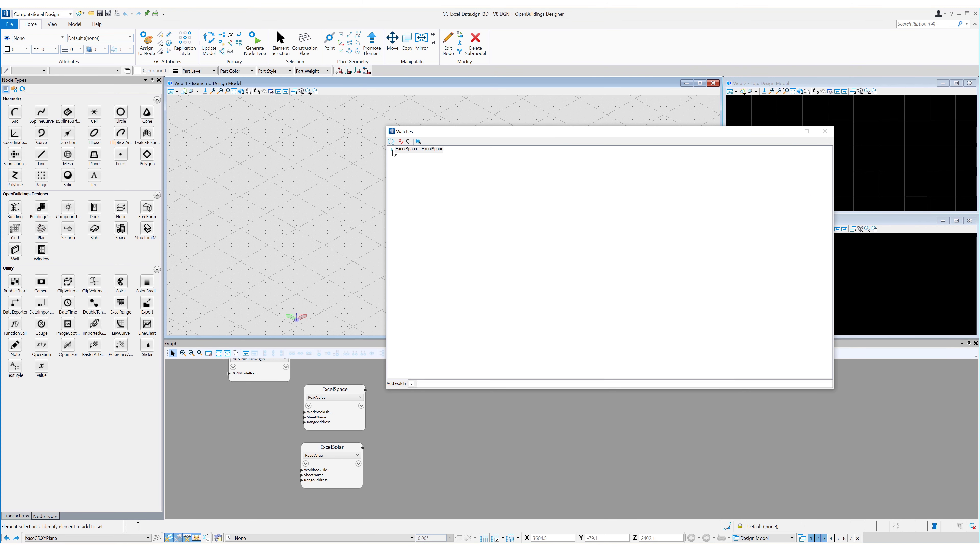
left_click(392, 149)
left_click(399, 199)
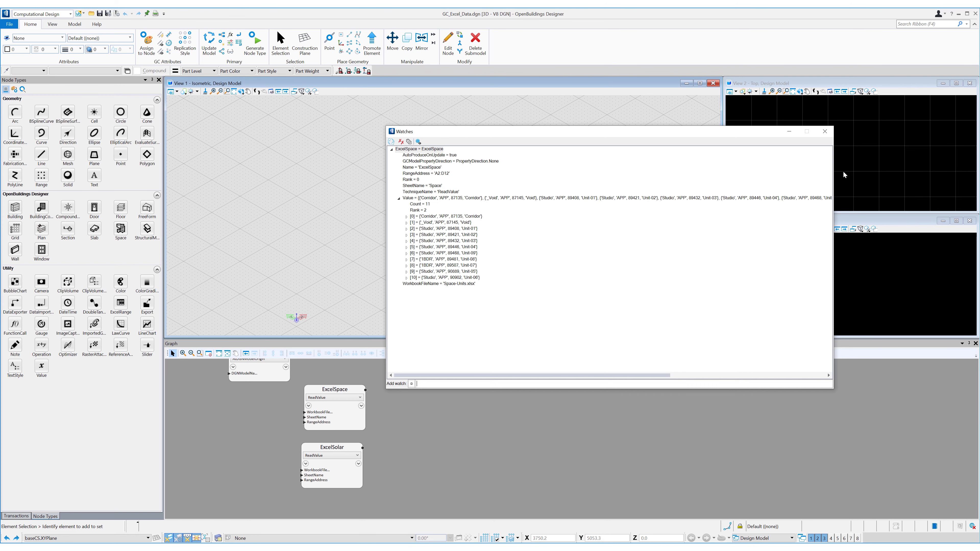
left_click(824, 131)
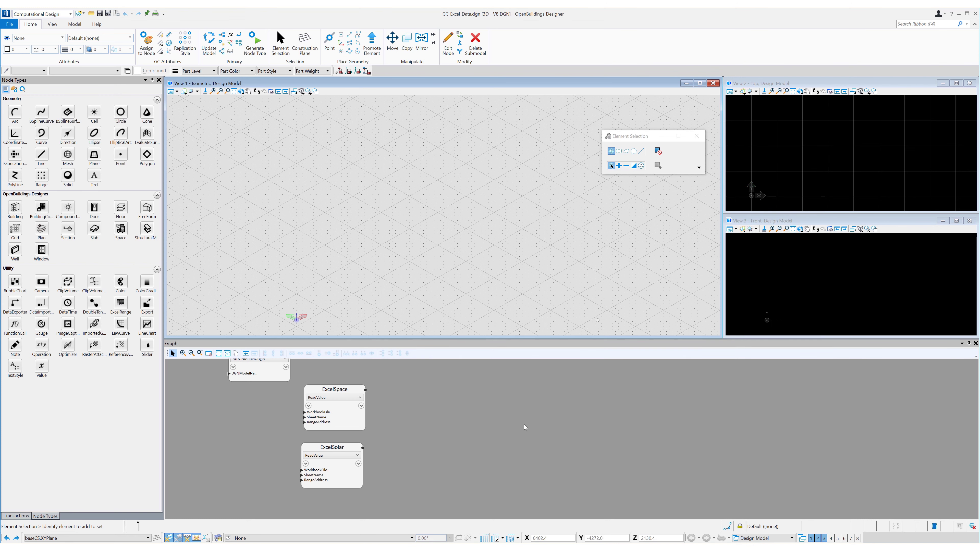
- Add a Value node to the graph beside the ExcelSpace node, level with it
left_click(450, 433)
left_click(42, 366)
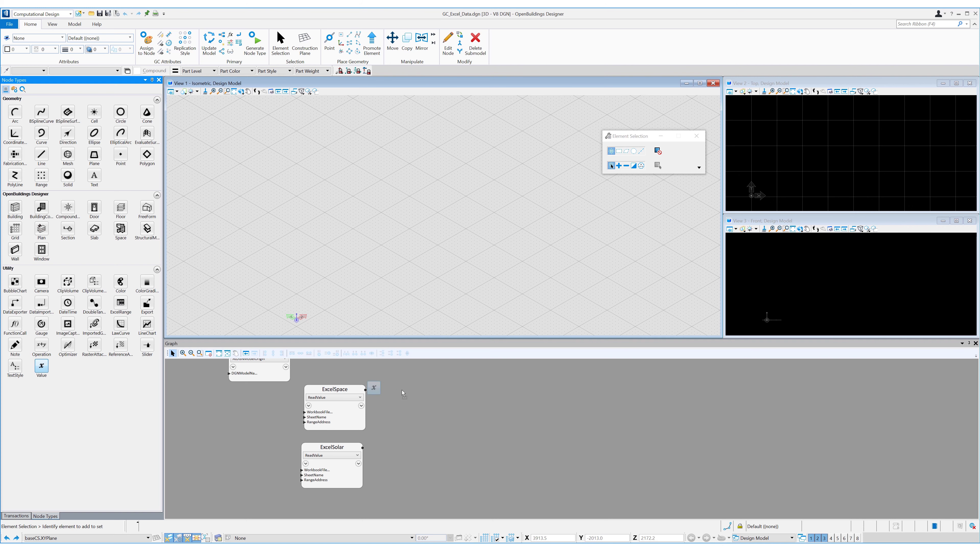
left_click(410, 420)
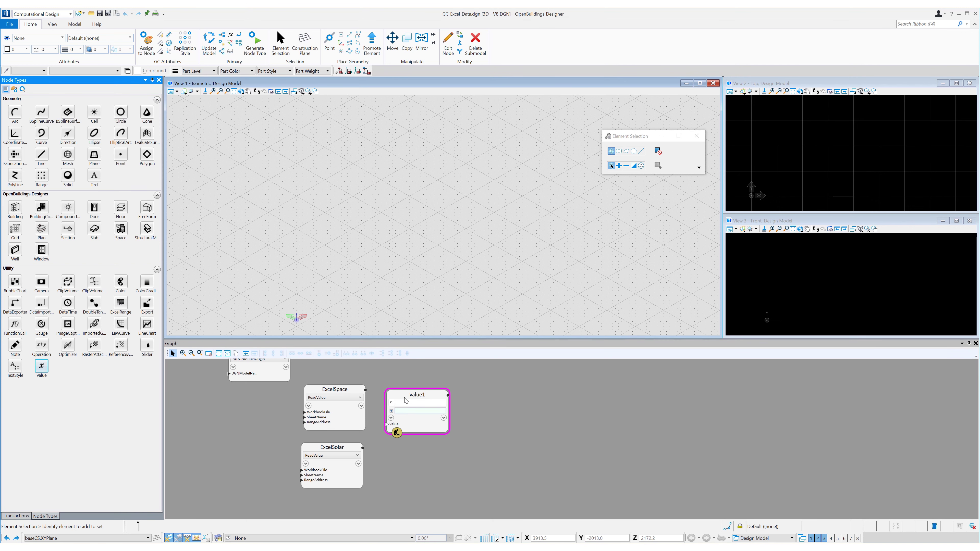
left_click_drag(415, 398, 423, 396)
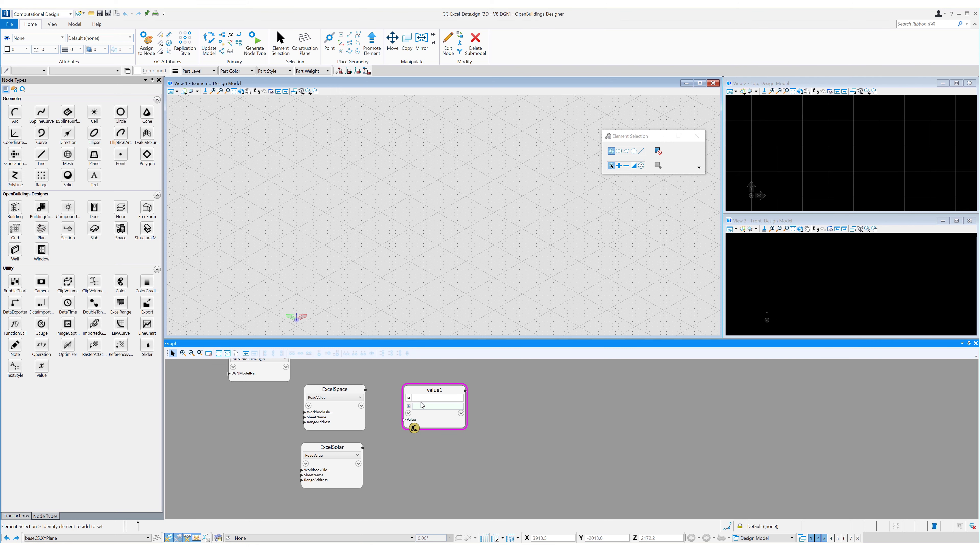
- Start the Value node's expression in the script editor with "from MySpace in ExcelSpace.Value"
left_click(419, 396)
left_click(408, 398)
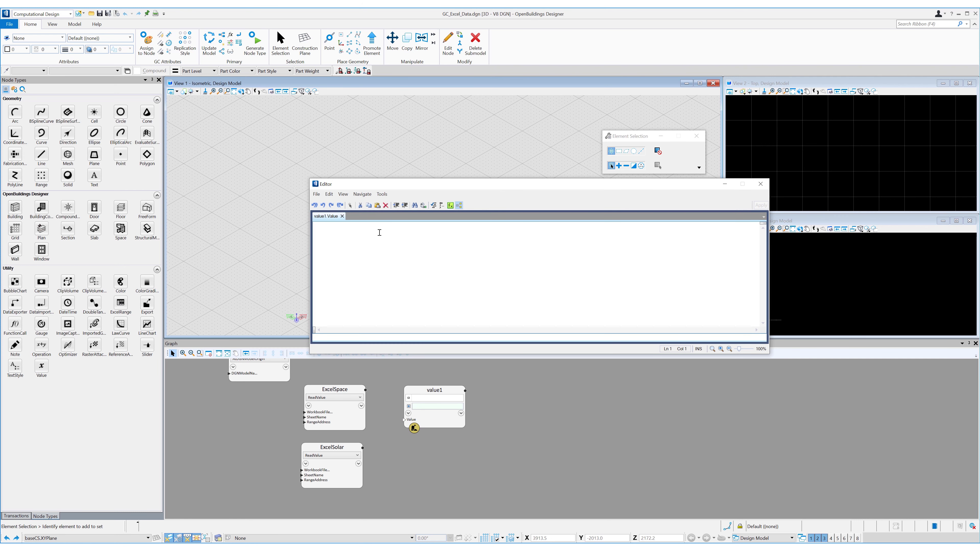
type("for")
key("BackSpace")
type("rom MySPac")
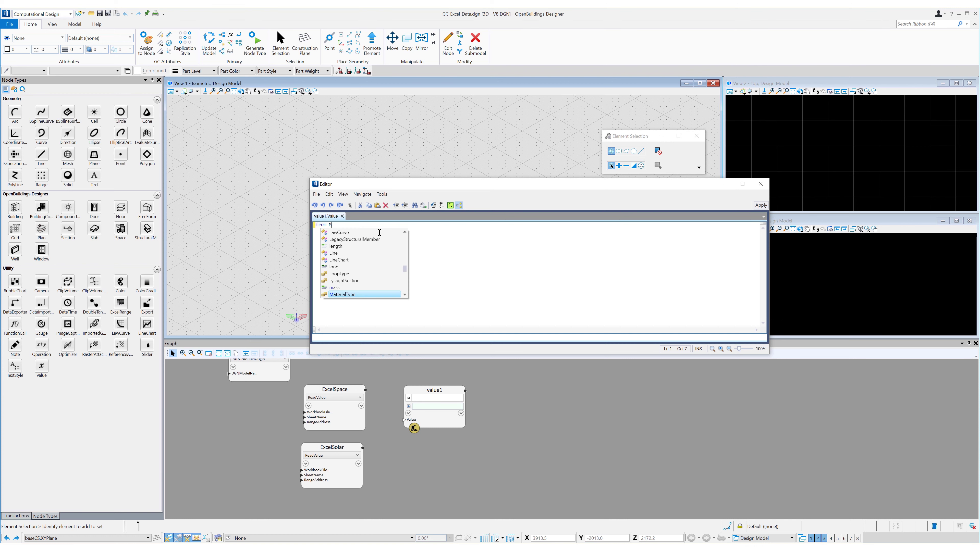
key("BackSpace")
key("BackSpace")
key("BackSpace")
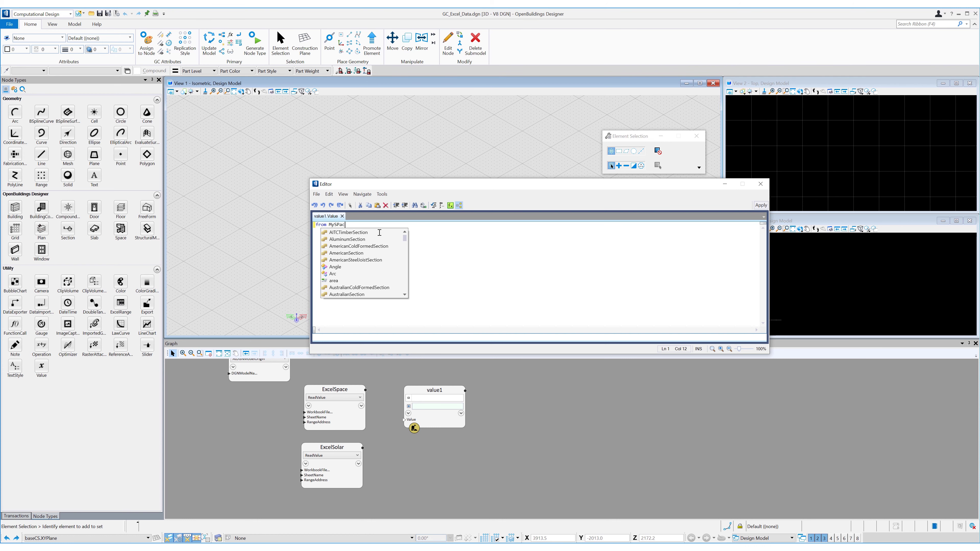
type("pace ")
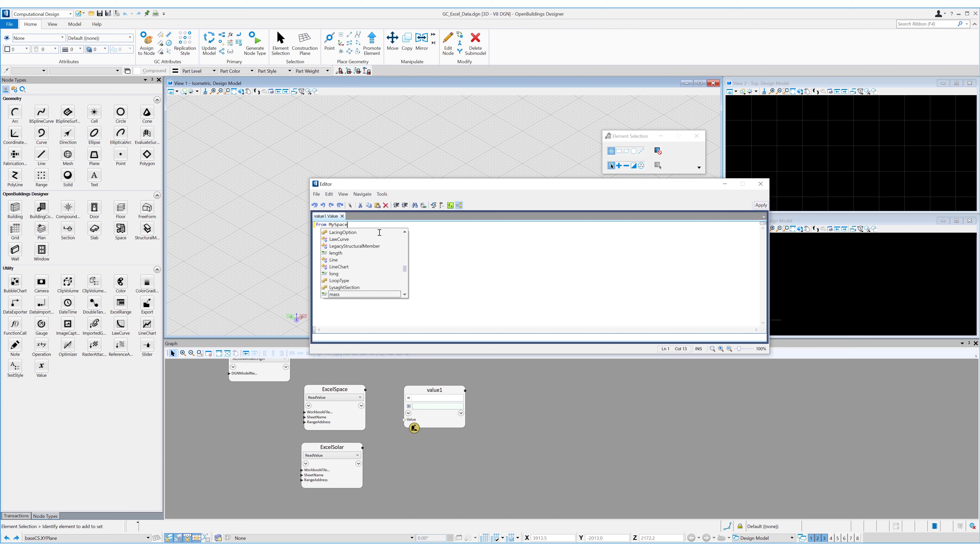
type("in ")
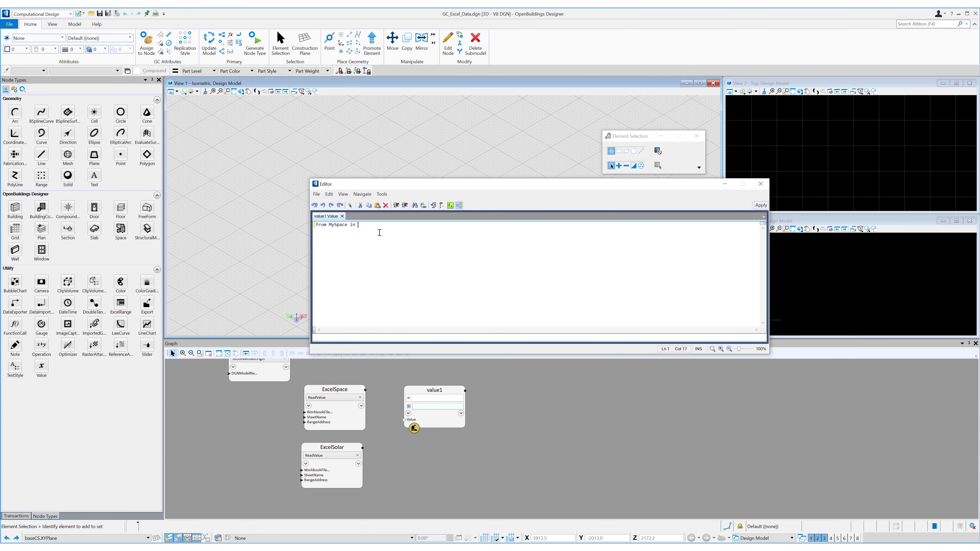
type("ExcelSpace")
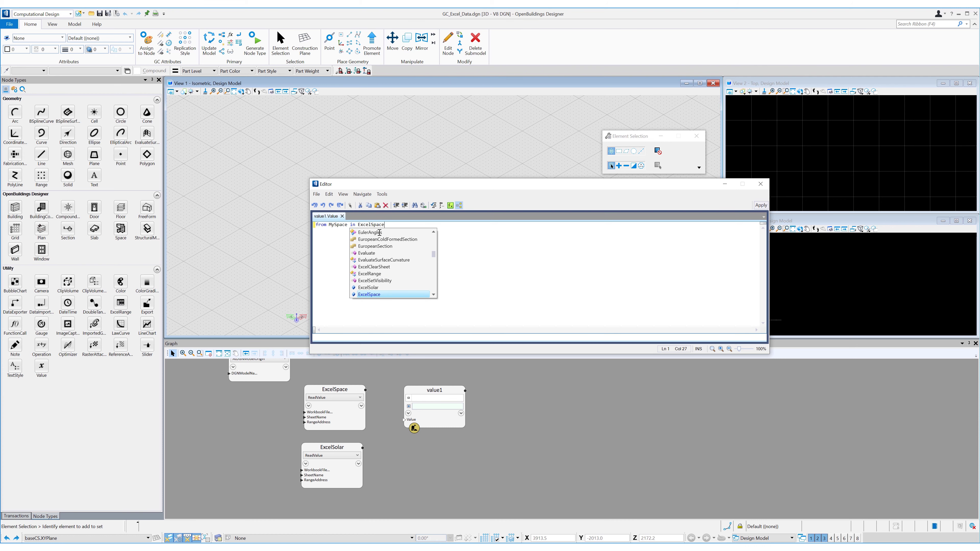
type(".")
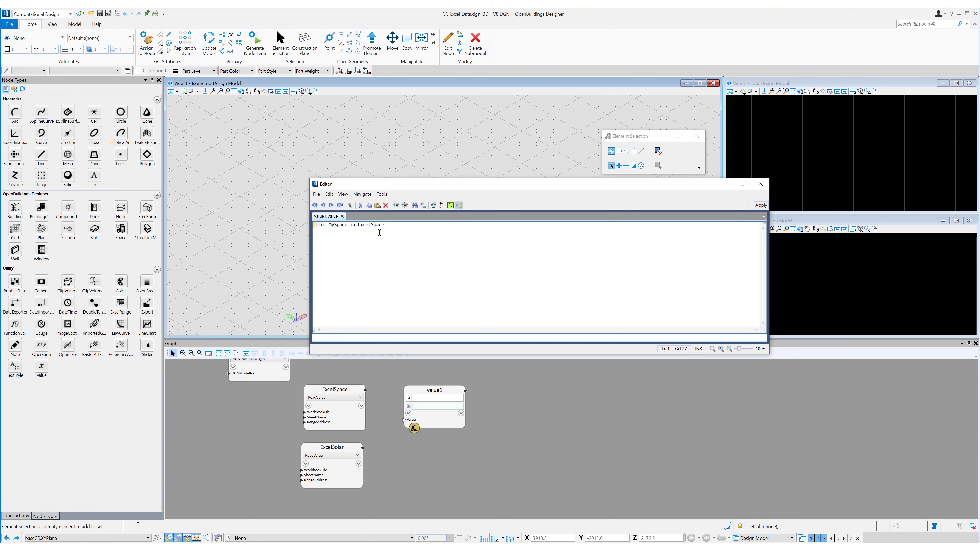
type("va")
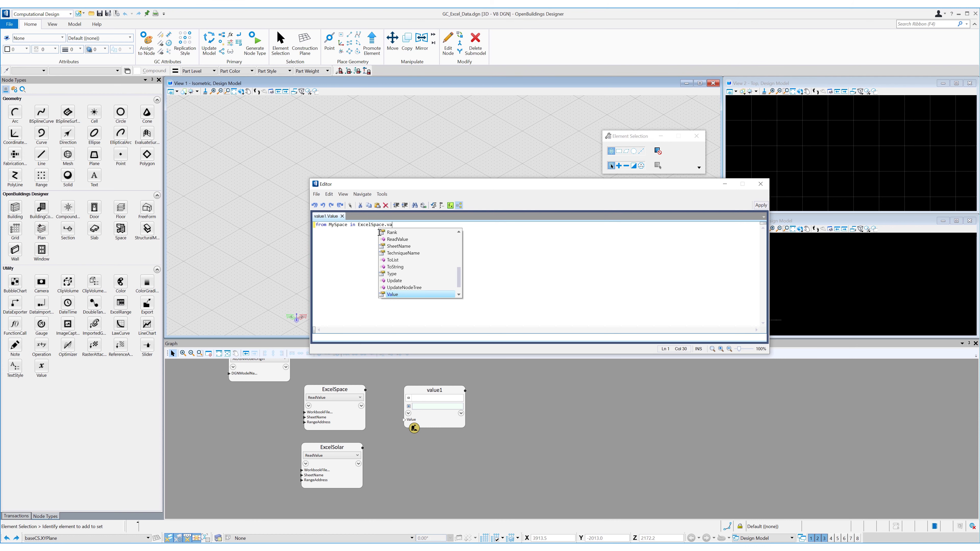
key("Tab")
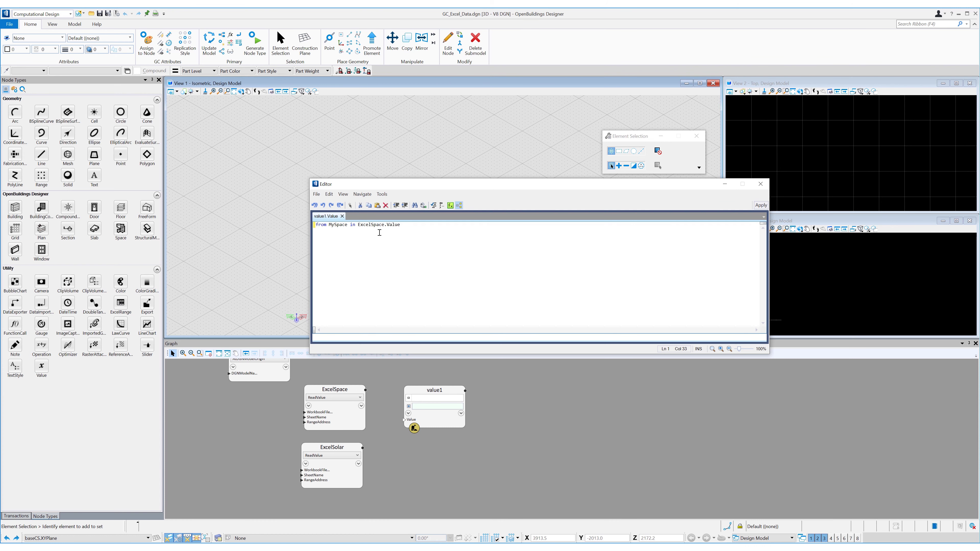
- Complete the Value node's expression with the filter where MySpace[0] == "Studio" and apply it
type("where ")
type("My")
type("Sp")
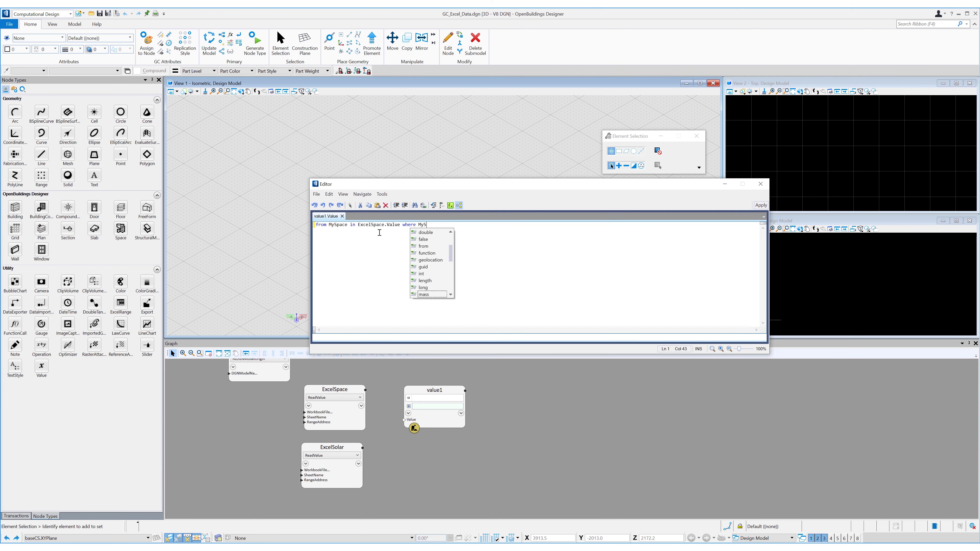
type("ace[")
key("Escape")
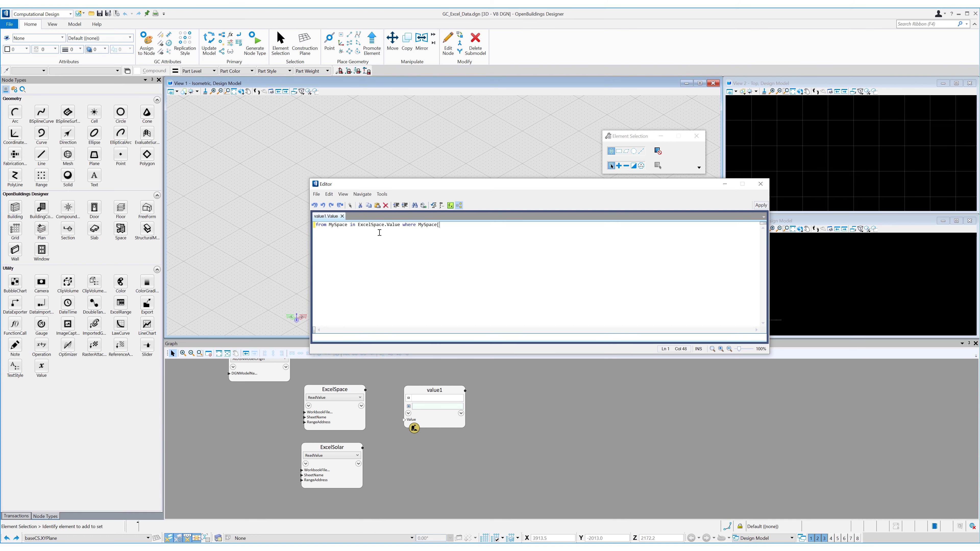
type("0] == \"Studio\"")
key("Return")
left_click(758, 205)
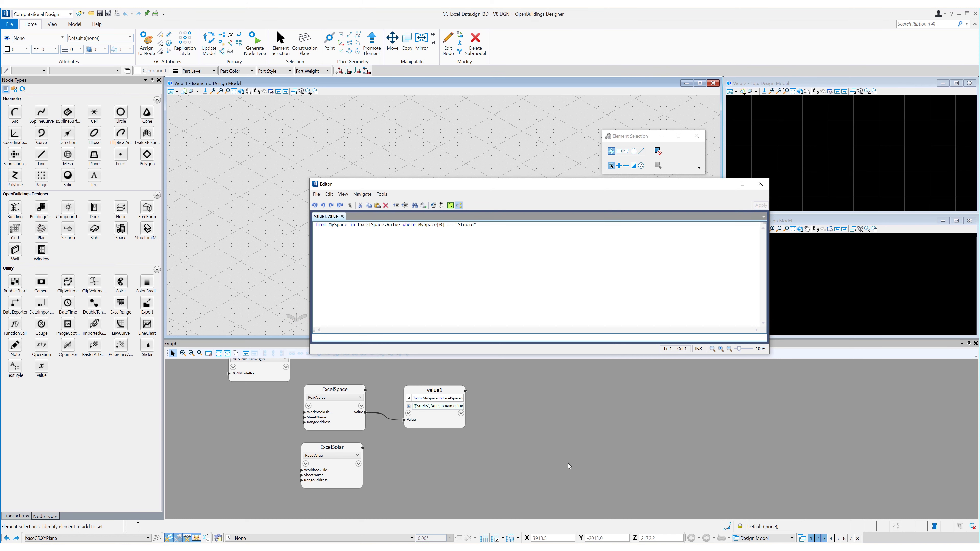
- Watch the ExcelSpace node again and examine the indexed entries inside its Corridor and Unit-01 rows
right_click(337, 408)
left_click(369, 220)
right_click(331, 404)
left_click(381, 213)
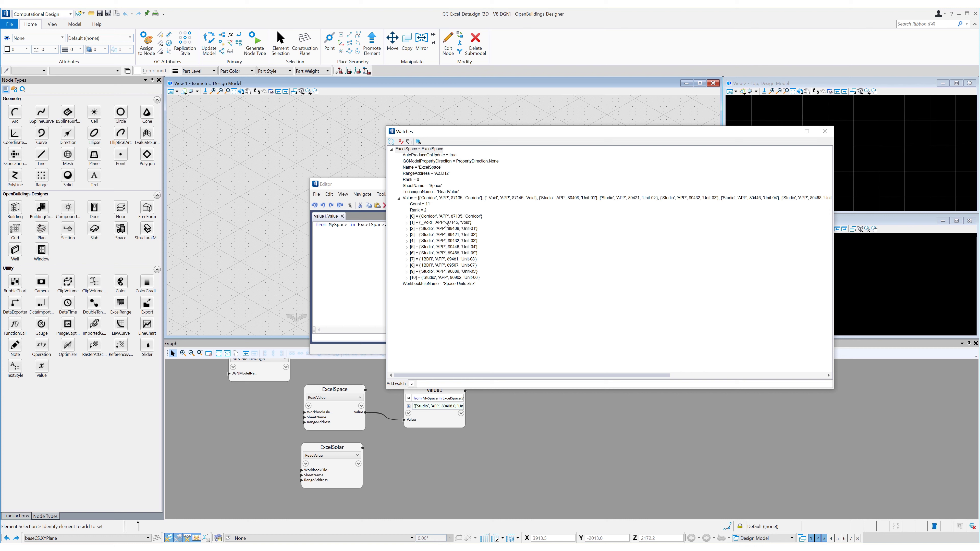
left_click(406, 216)
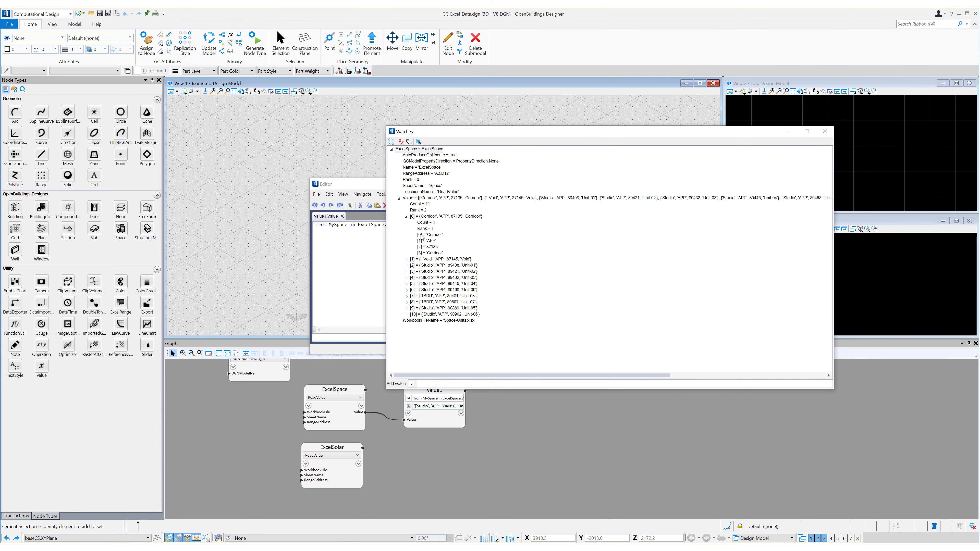
left_click(407, 266)
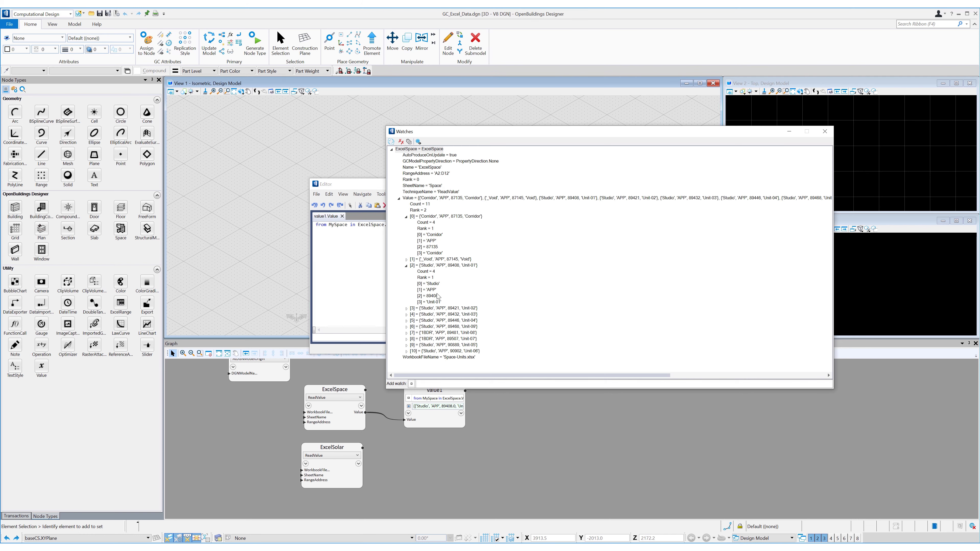
- Watch the Value node holding the Studio filter, examine its filtered rows, and close the script editor
left_click(825, 132)
right_click(435, 418)
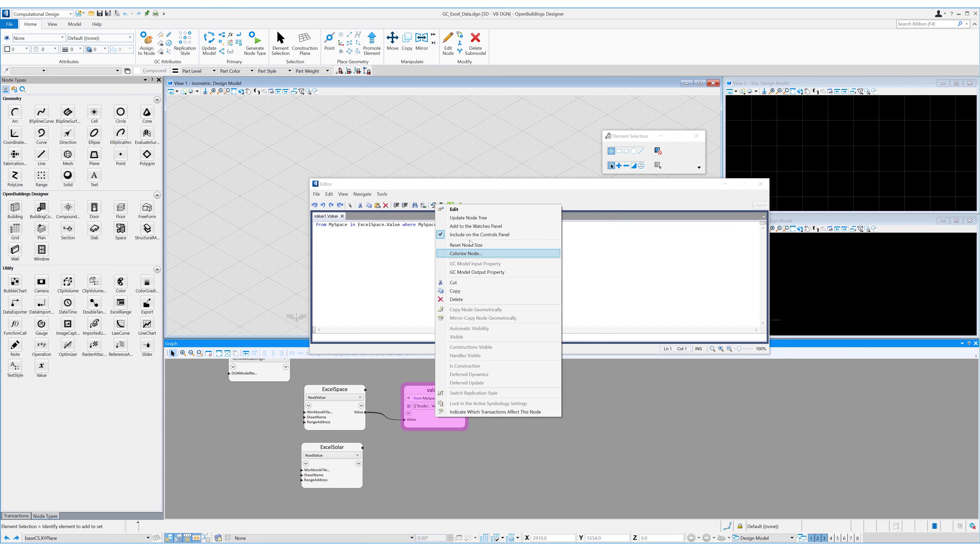
left_click(475, 226)
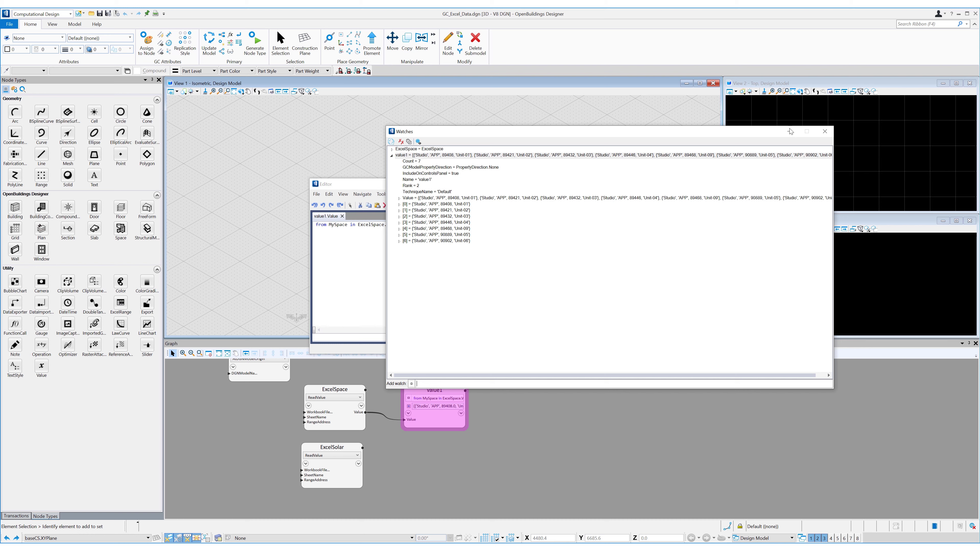
left_click(830, 133)
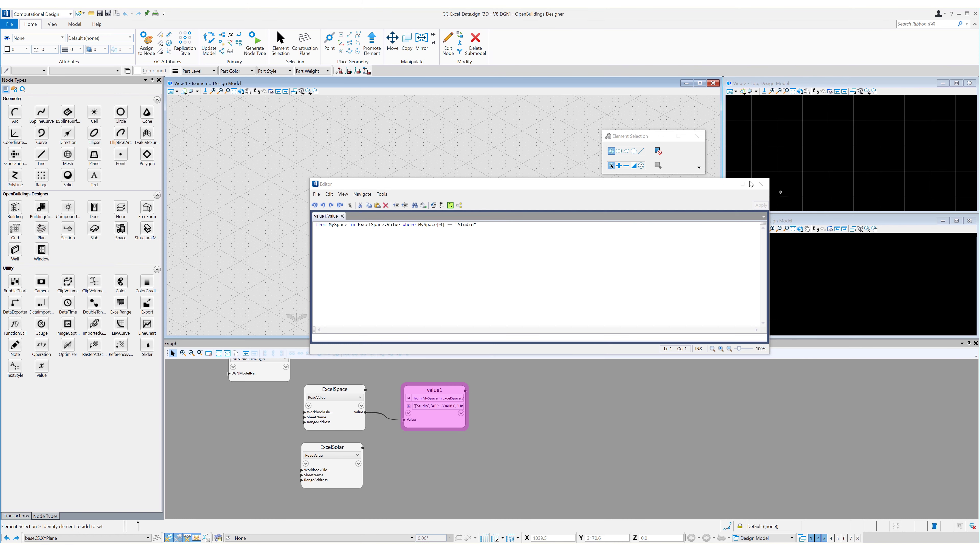
left_click(760, 184)
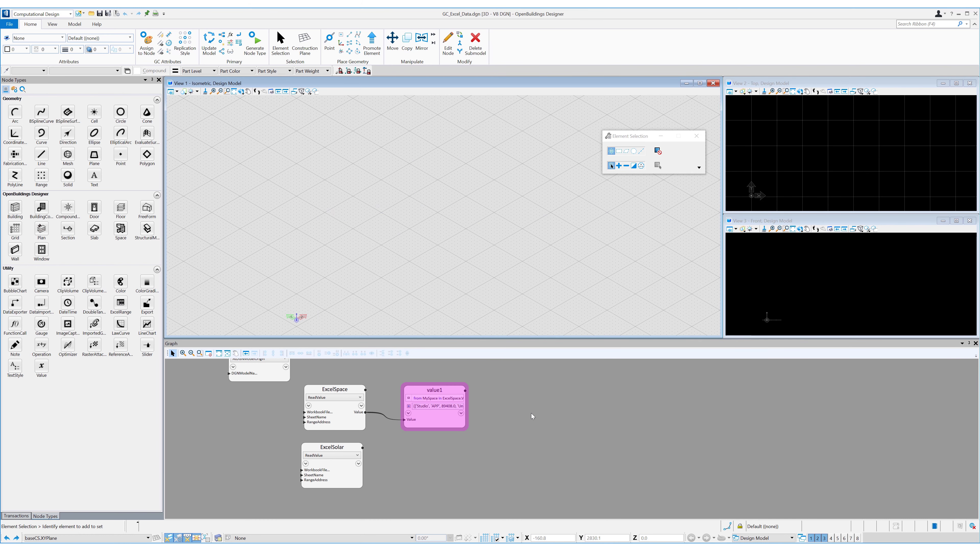
- Add an Operation node beside the filter's Value node and connect the Value node's output to its Subject input
left_click(516, 419)
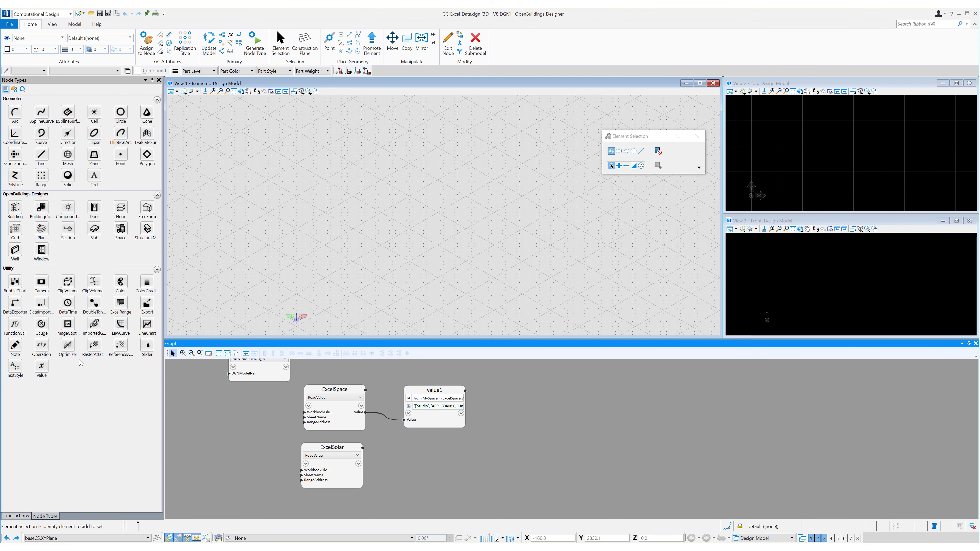
left_click_drag(41, 346, 529, 402)
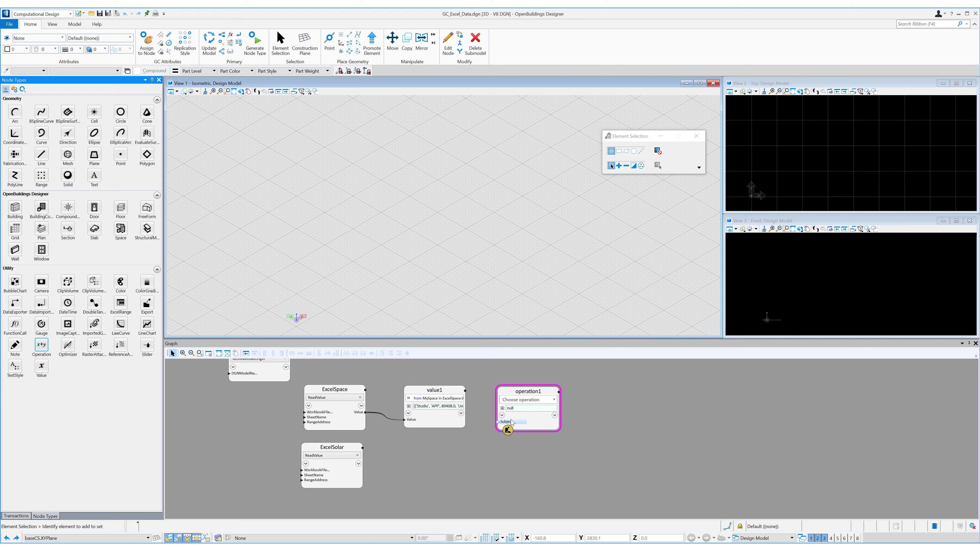
left_click(465, 393)
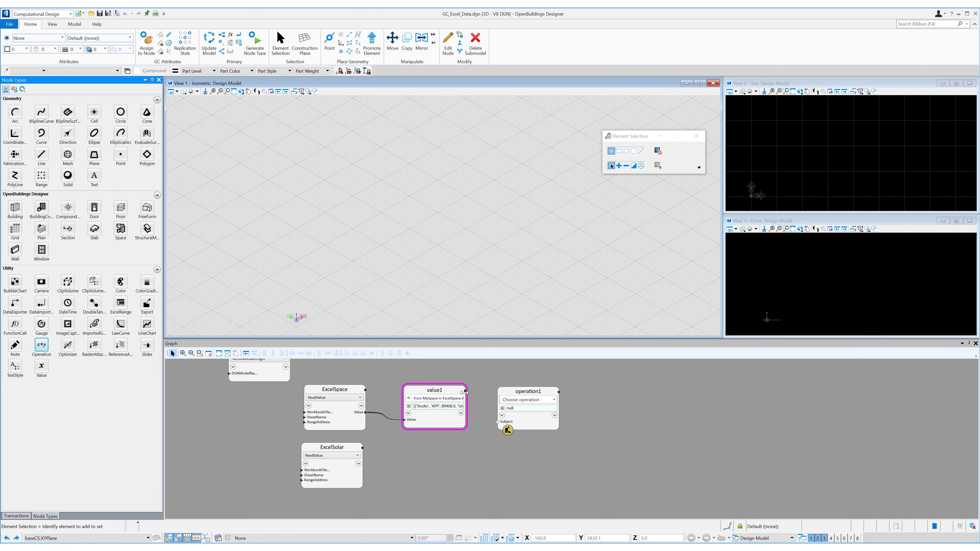
left_click_drag(462, 392, 498, 422)
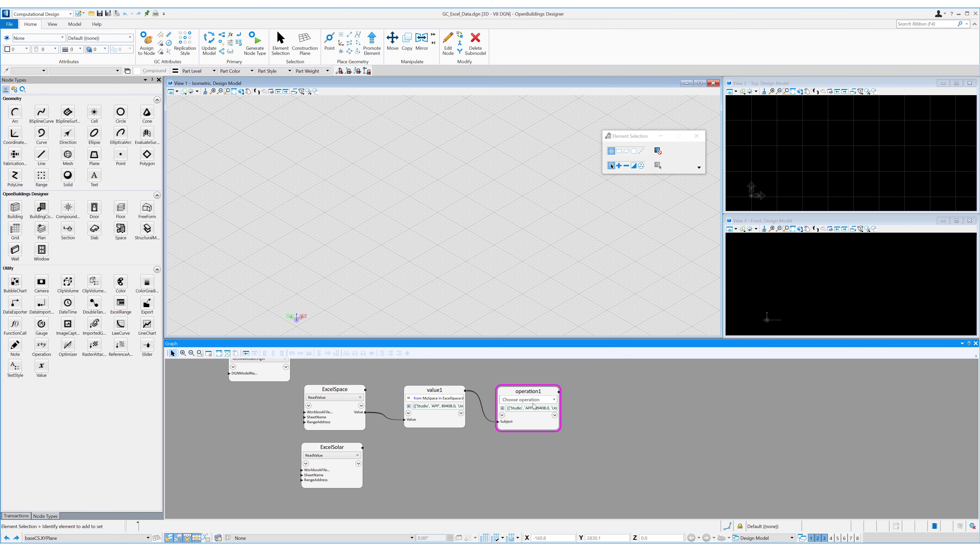
- Set the Operation node's operation to Transpose
left_click(515, 400)
type("tran")
key("Down")
key("Return")
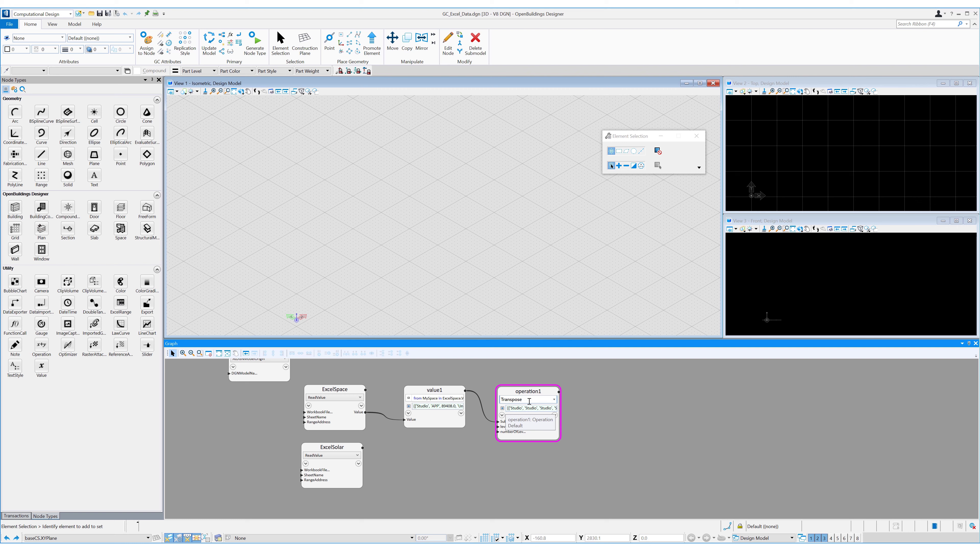
- Watch the Transpose operation node and examine its indexed lists of names, IDs and unit numbers
right_click(504, 386)
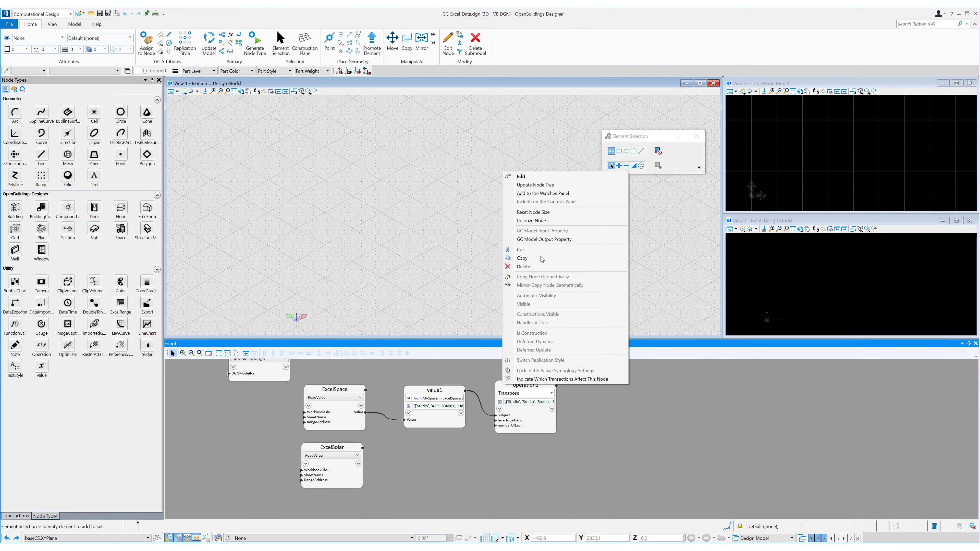
left_click(522, 193)
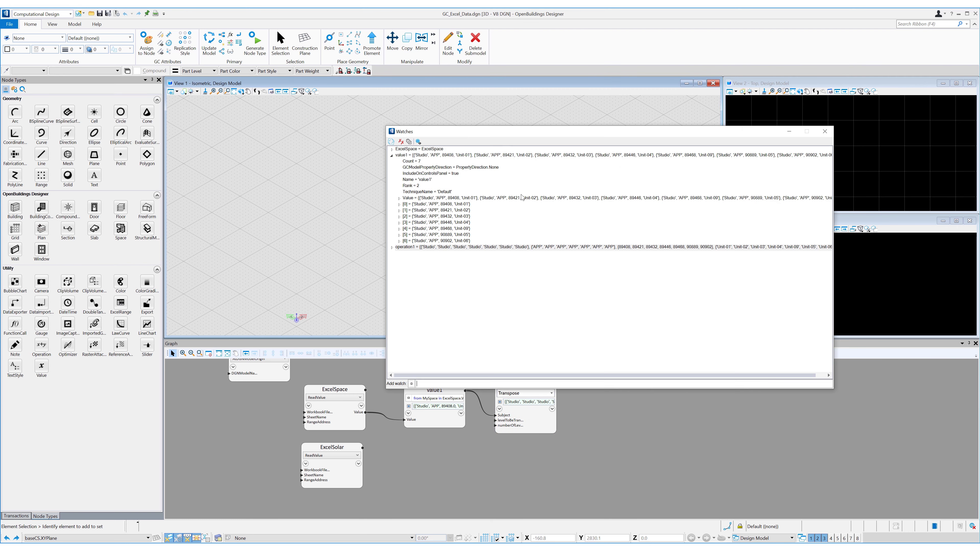
left_click(391, 247)
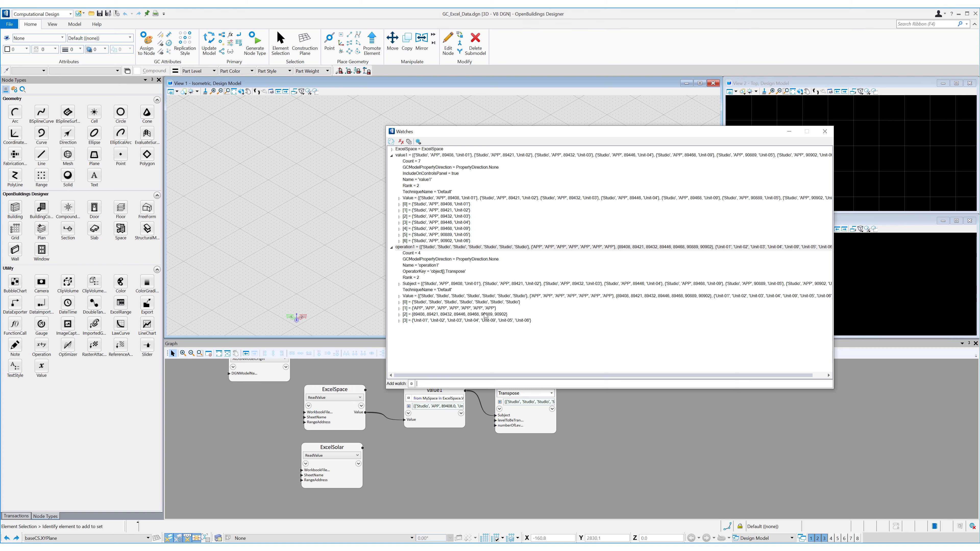
left_click(825, 131)
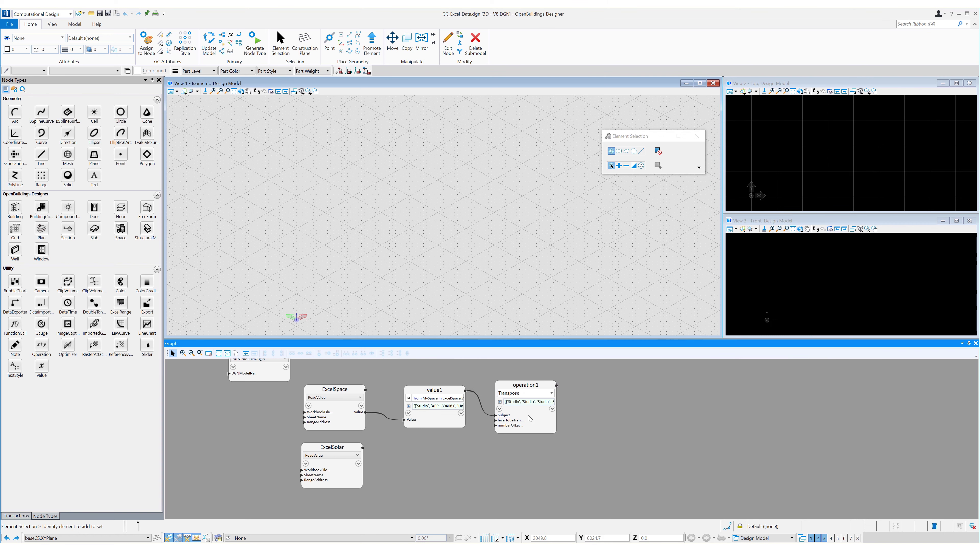
- Add a Value node beside the Transpose operation with the expression operation1[2] and check its Value output
left_click_drag(52, 370, 575, 394)
type("operation1[2")
key("Return")
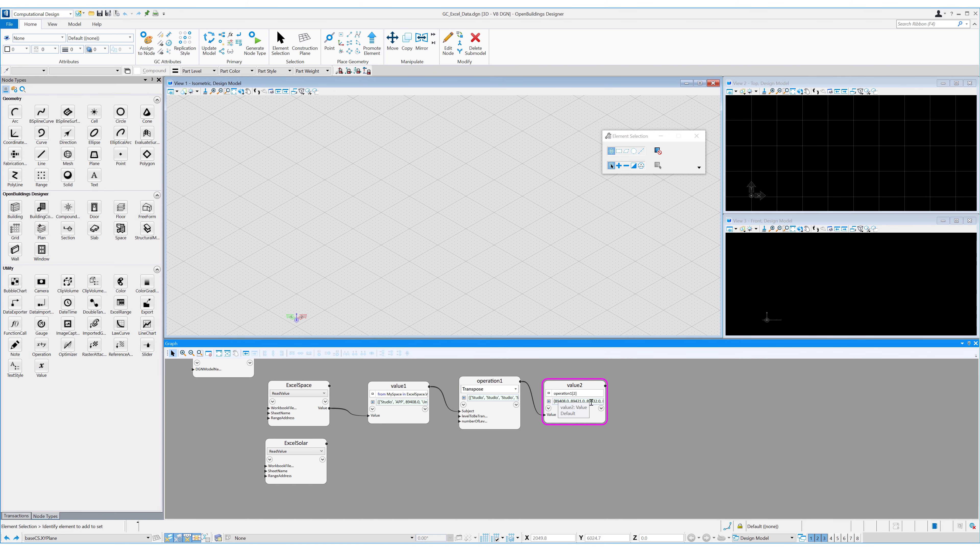
left_click(601, 408)
left_click(608, 416)
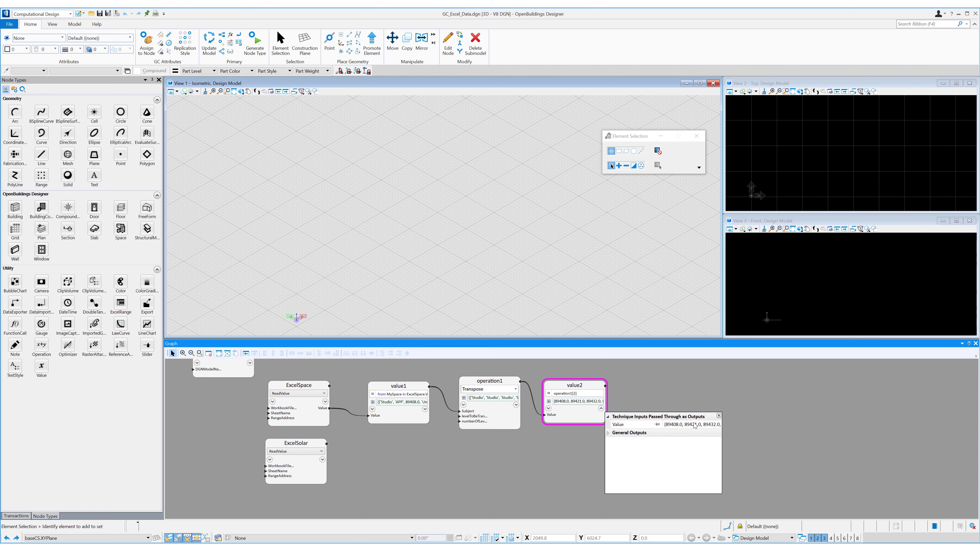
left_click(601, 409)
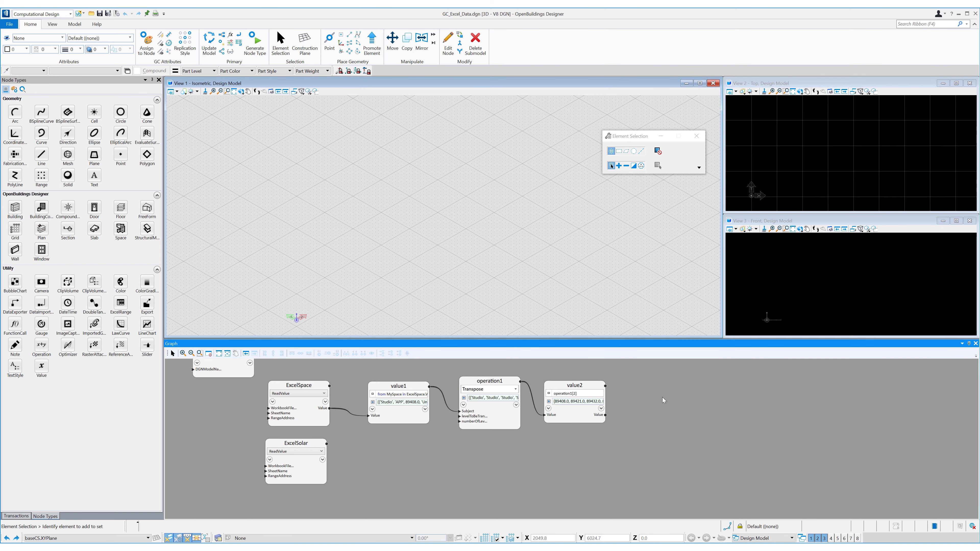
- Wrap the new Value node's expression in a conversion to integers, ToInt(operation1[2]), and check the node's outputs
left_click_drag(584, 417, 587, 417)
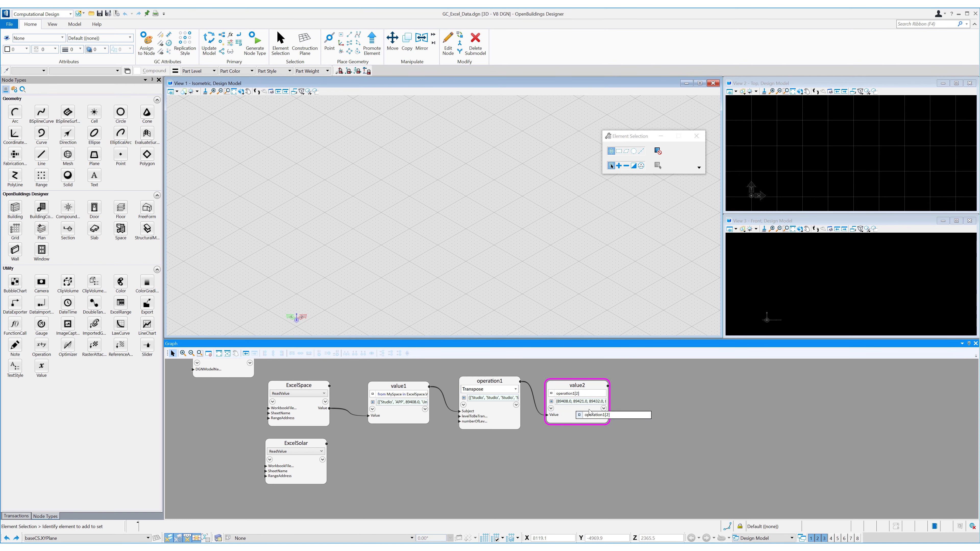
double_click(586, 385)
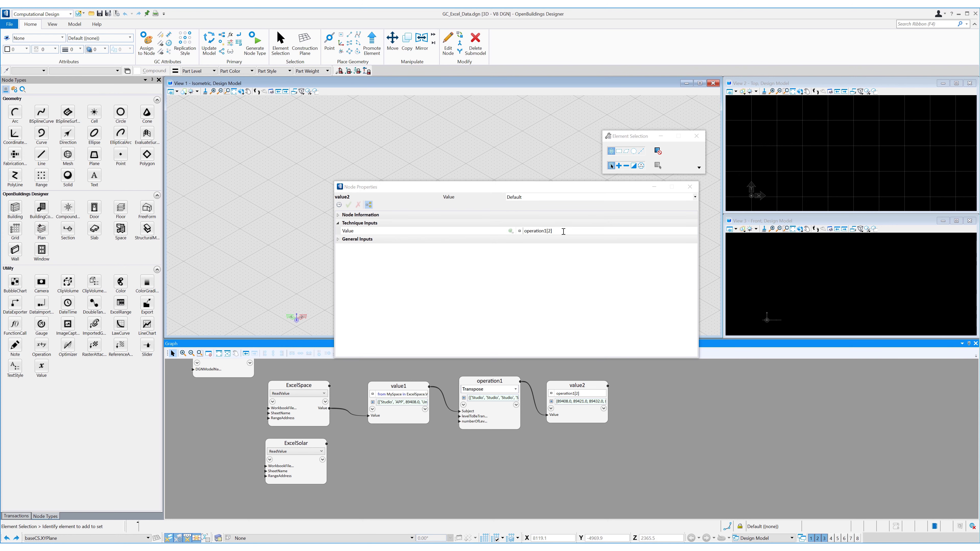
left_click(525, 232)
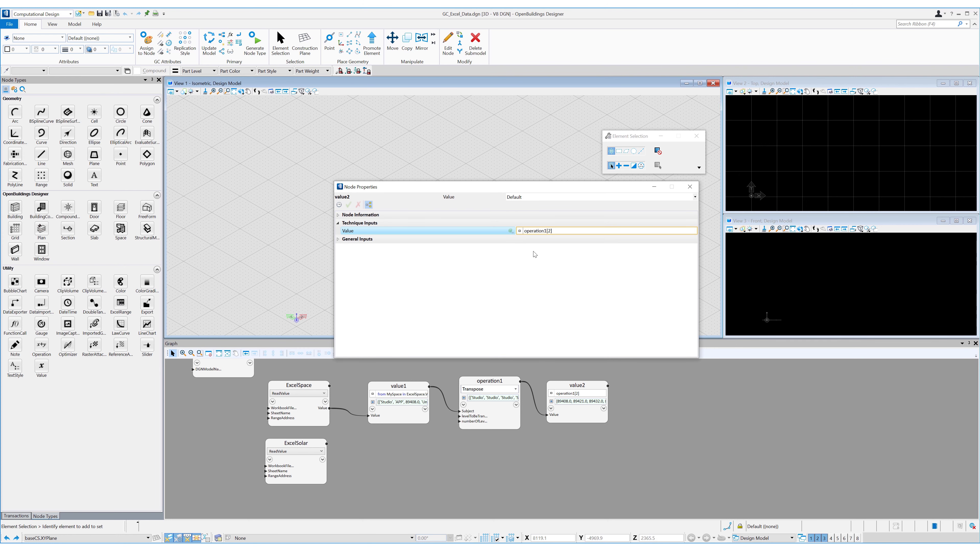
type("ToInt(")
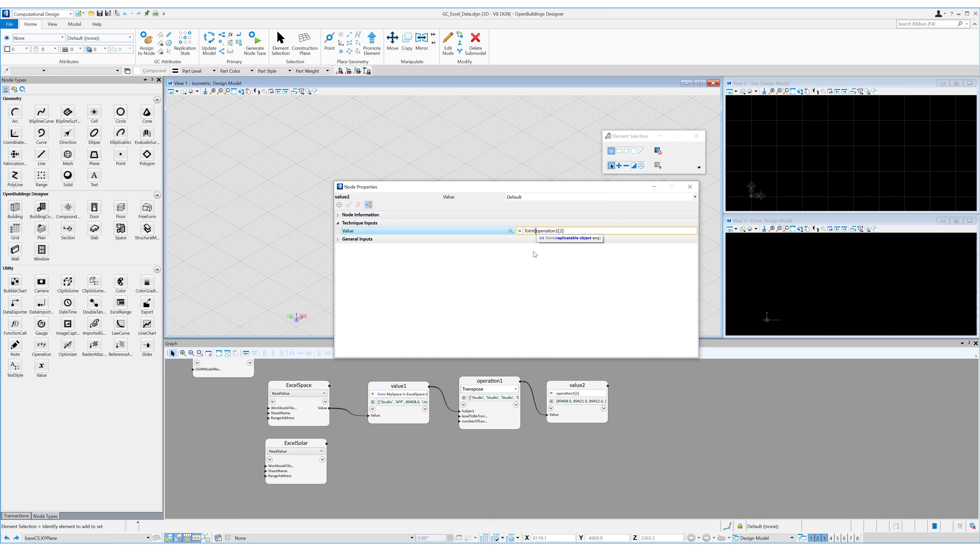
left_click(569, 231)
key("Return")
left_click(689, 186)
left_click(603, 408)
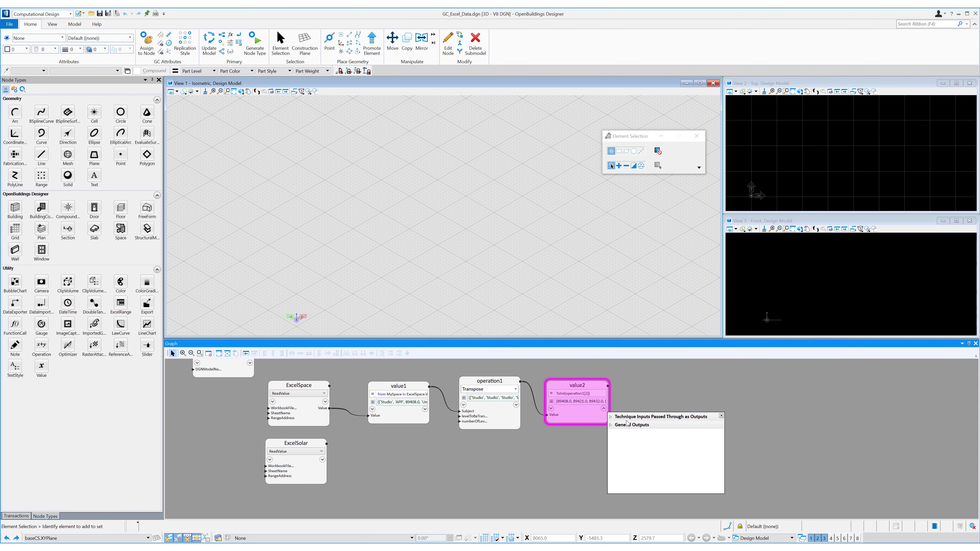
left_click(720, 415)
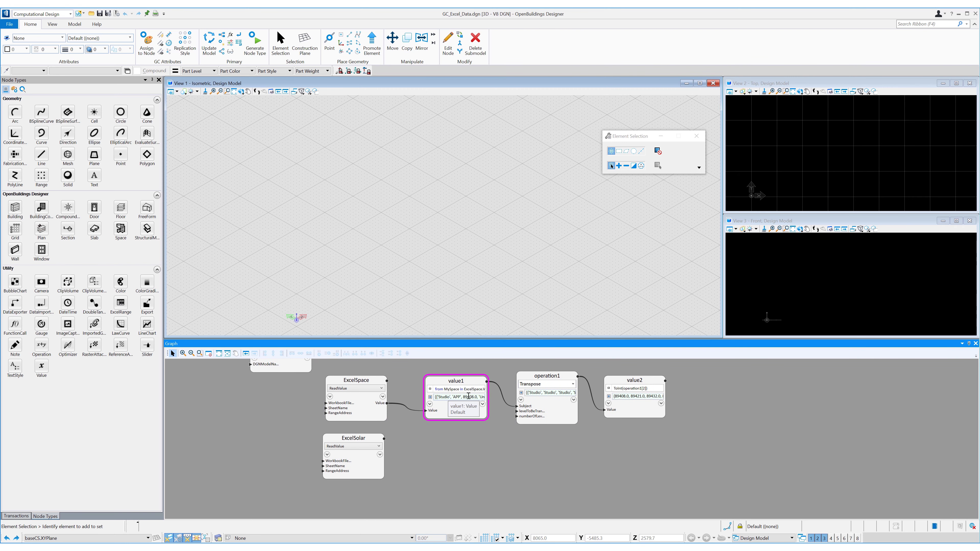
- Add a Value node before the ExcelSpace node with the value "Studio" and name it SpaceName
middle_click_drag(451, 447, 552, 452)
left_click(41, 365)
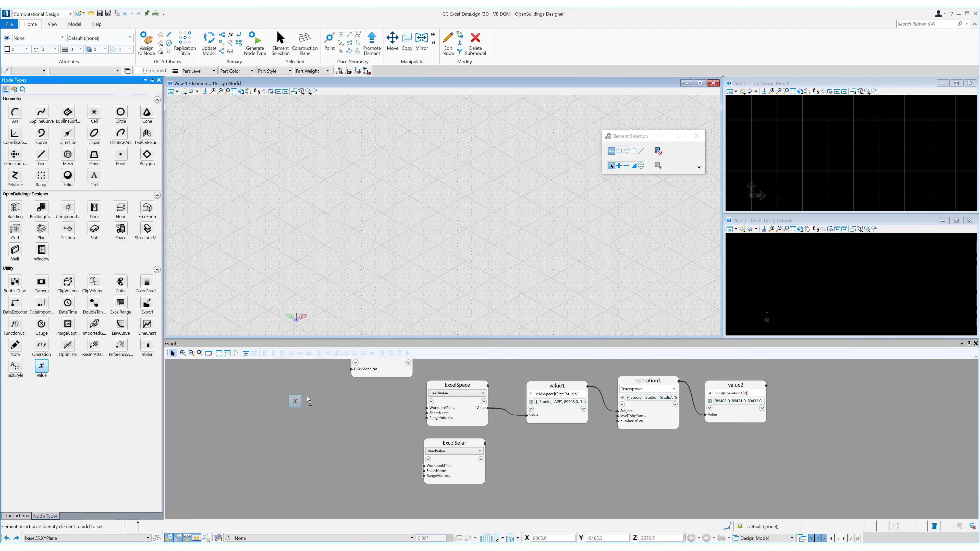
left_click(302, 404)
type("\"Studio\"")
key("Return")
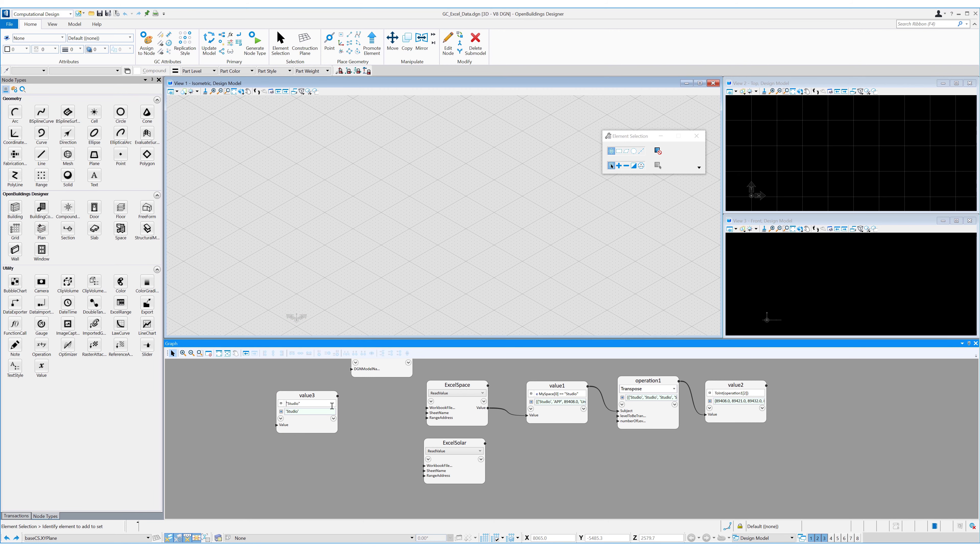
double_click(307, 396)
type("SpaceName")
key("Return")
- Replace the literal "Studio" in the filter's Value expression with SpaceName and move the SpaceName node farther from the ExcelSpace node
left_click(572, 392)
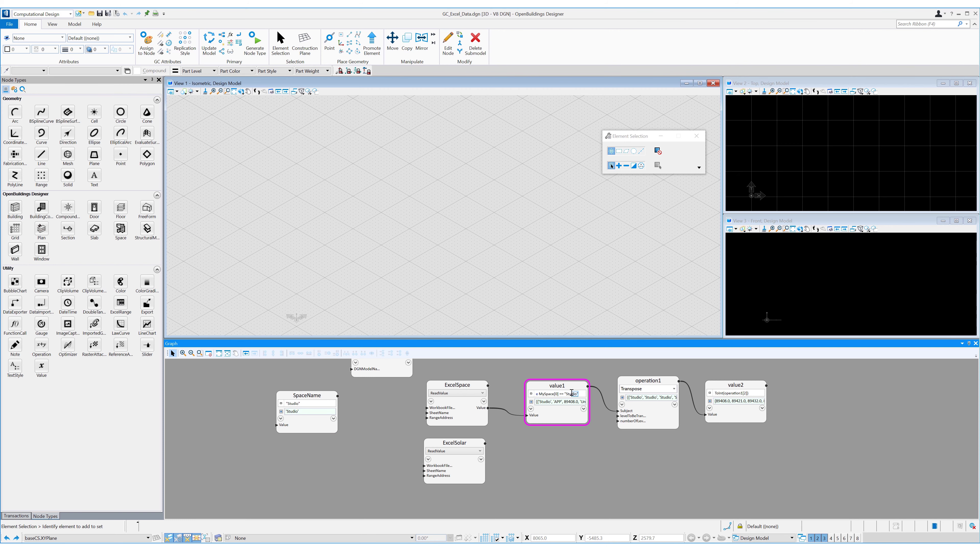
type("SpaceName")
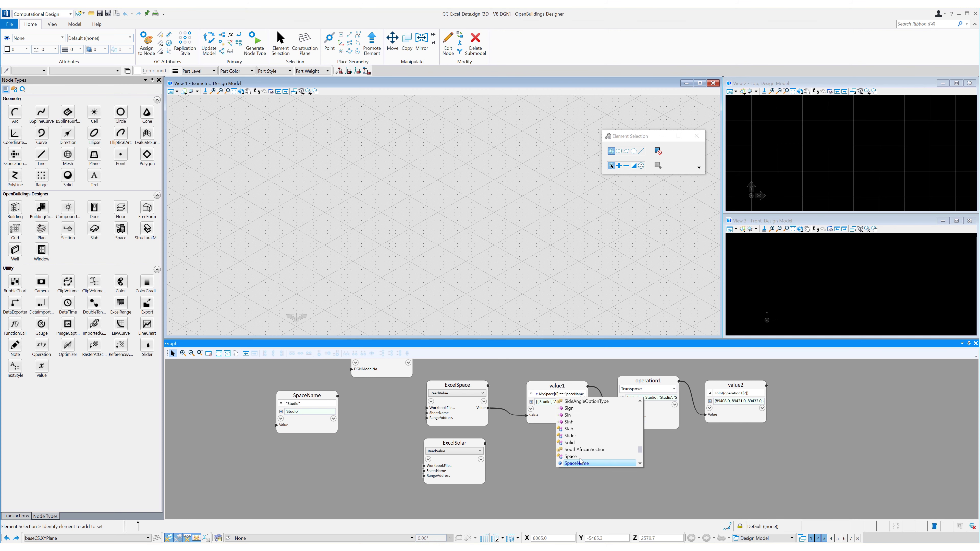
left_click(580, 462)
key("Return")
left_click_drag(307, 396, 276, 397)
left_click(380, 450)
- Rename the Value node holding the space filter as FilterBySpace
left_click(558, 386)
left_click(557, 386)
type("FilterBySpace")
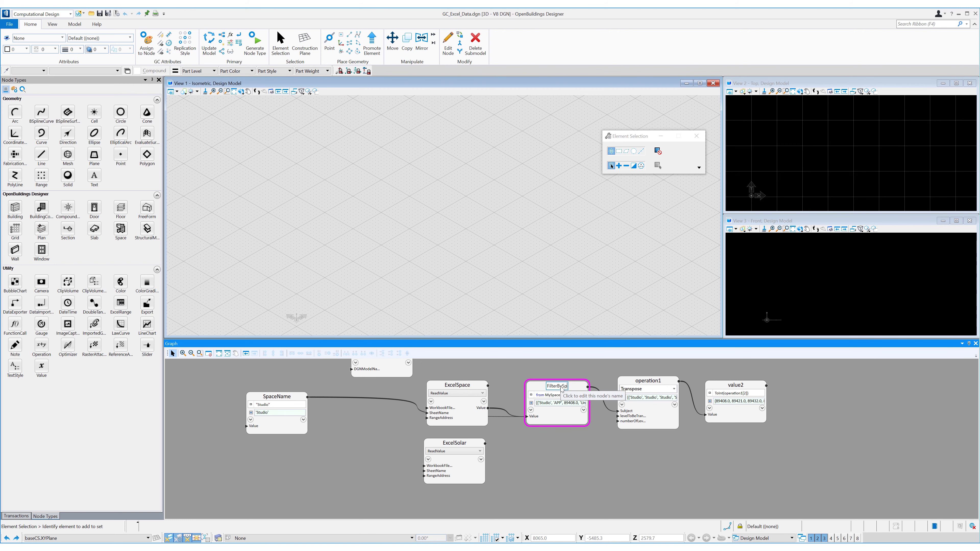
key("Return")
- Rename the Transpose operation node as FilterSpaceTranspose
left_click(648, 383)
left_click(648, 382)
type("FilterSpaceTrans")
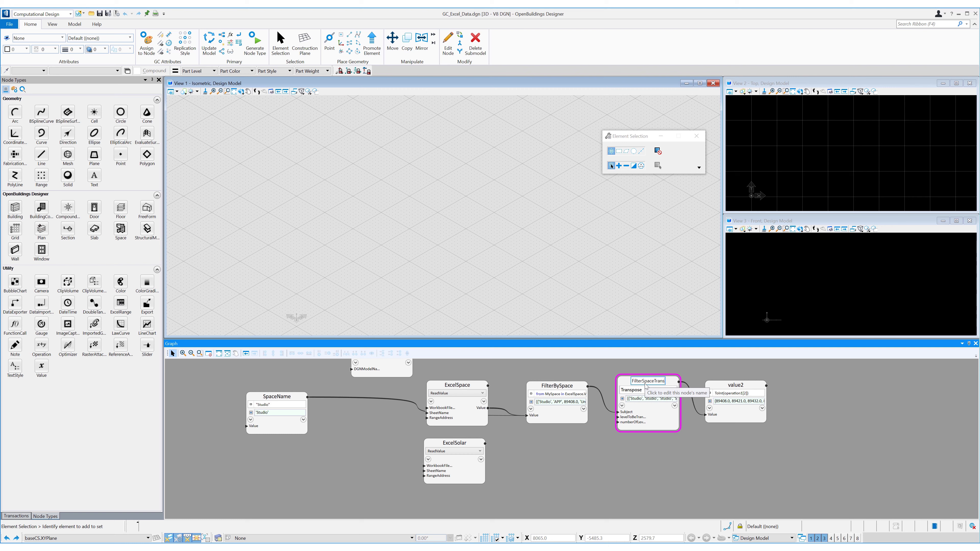
type("pose")
key("Return")
- Rename the Value node with the ToInt expression as SpaceObjectID and nudge it closer to the Transpose node
left_click(735, 385)
left_click(736, 385)
type("SpaceObjectID")
key("Return")
left_click_drag(736, 399, 730, 394)
middle_click_drag(656, 475, 596, 473)
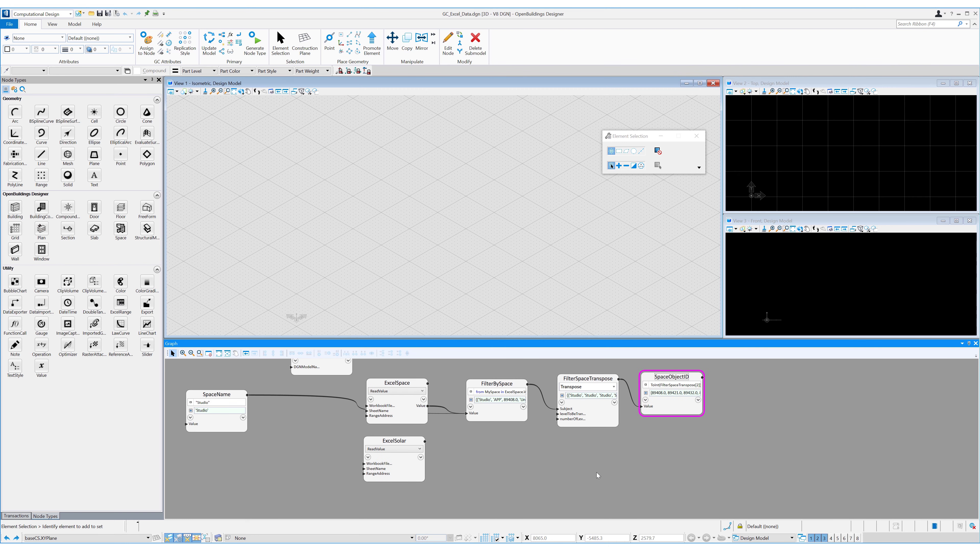
- Watch the ExcelSolar node and expand its entry to examine the solar workbook properties and values
middle_click_drag(390, 463, 426, 444)
right_click(427, 436)
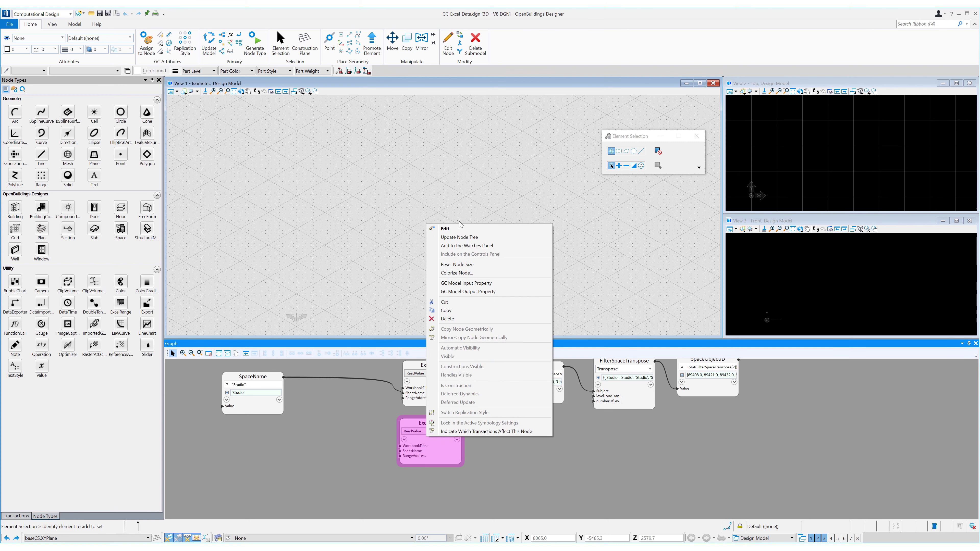
left_click(459, 273)
left_click(473, 403)
right_click(442, 437)
left_click(469, 247)
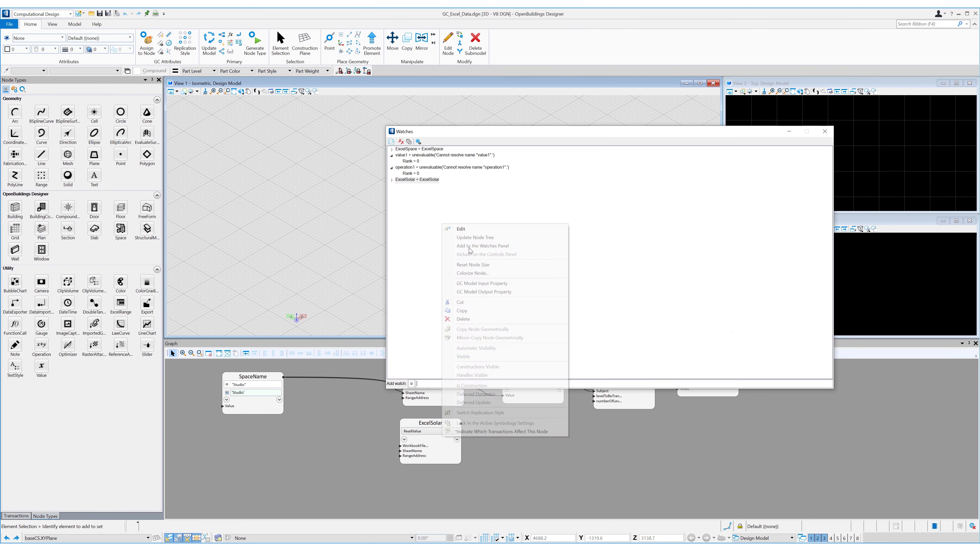
left_click(391, 180)
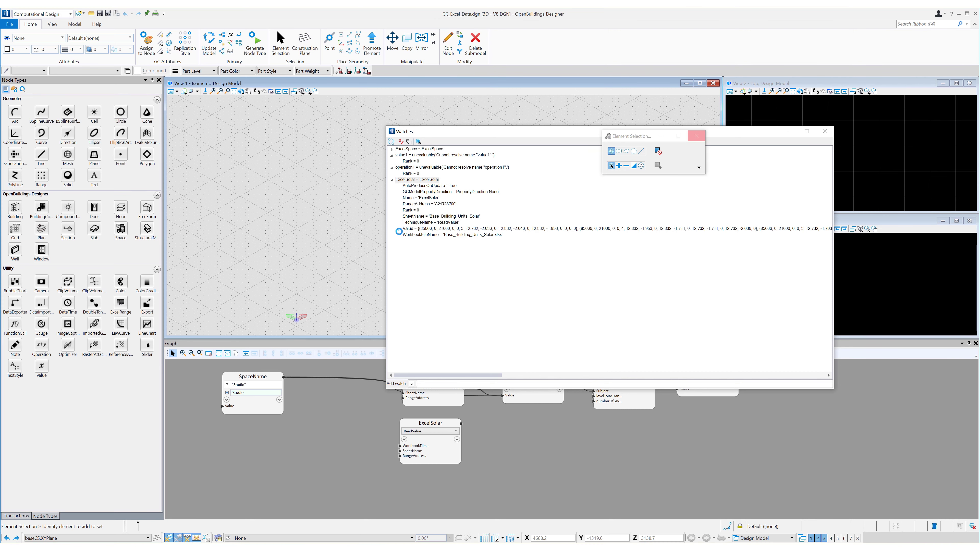
- Switch to the Base_Building_Units_Solar workbook in Excel and auto-fit all data columns to show their full headings
key("alt+Tab")
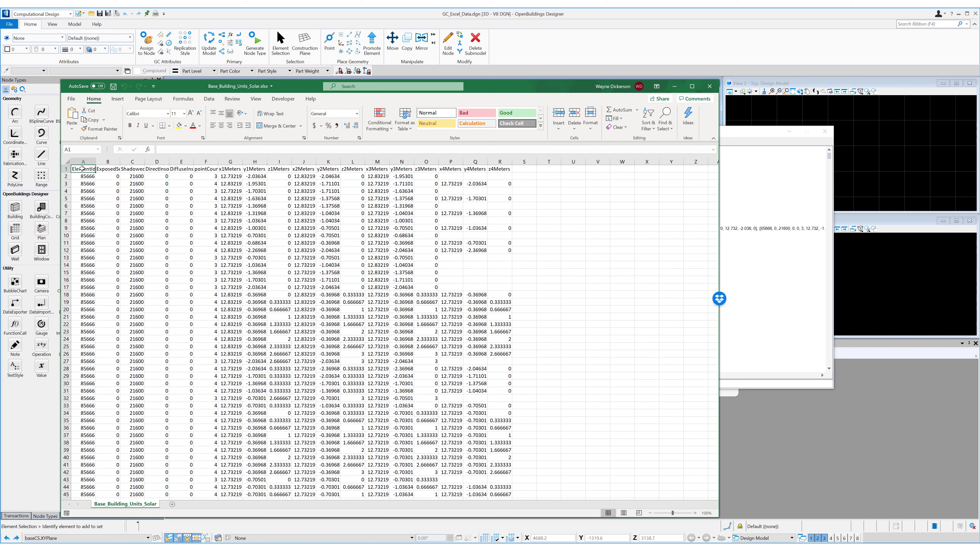
left_click_drag(91, 162, 500, 162)
double_click(194, 162)
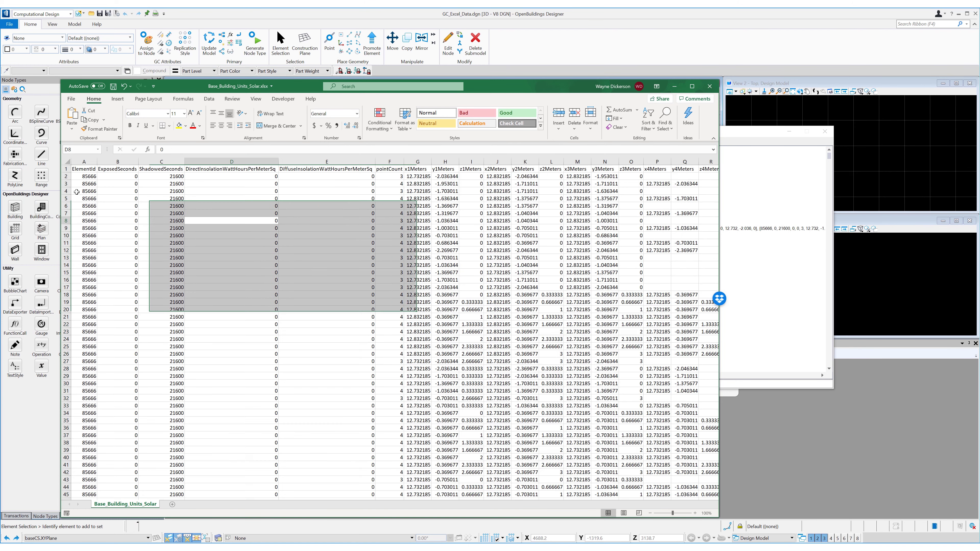
- Examine the solar sheet's element ID, seconds, pointCount and coordinate columns, then minimize the workbook and close the Watches window
left_click(83, 170)
left_click(112, 172)
left_click(156, 170)
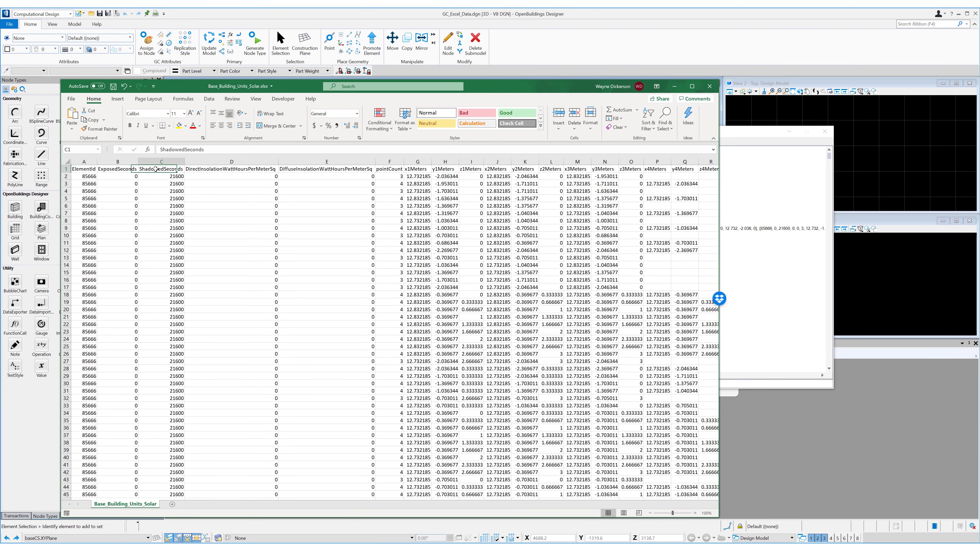
left_click(420, 171)
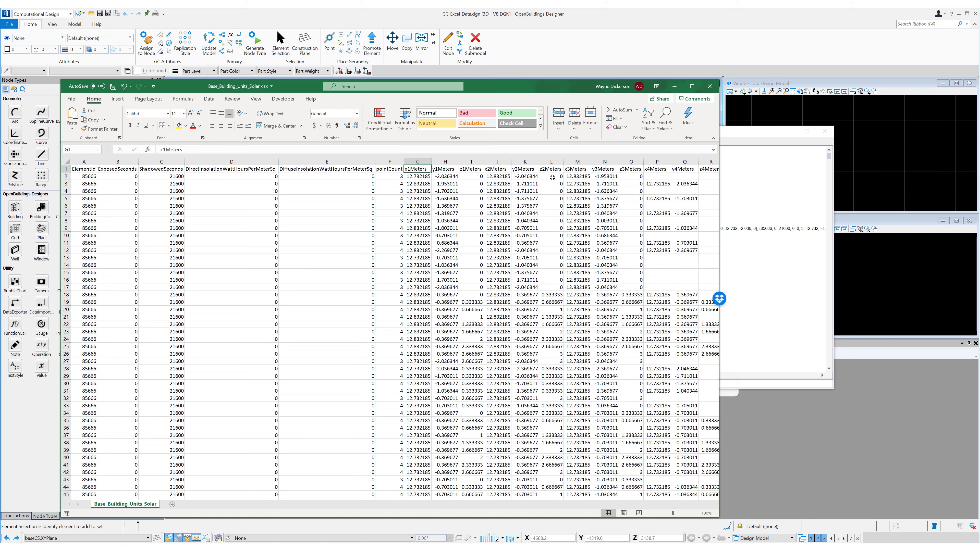
left_click(389, 176)
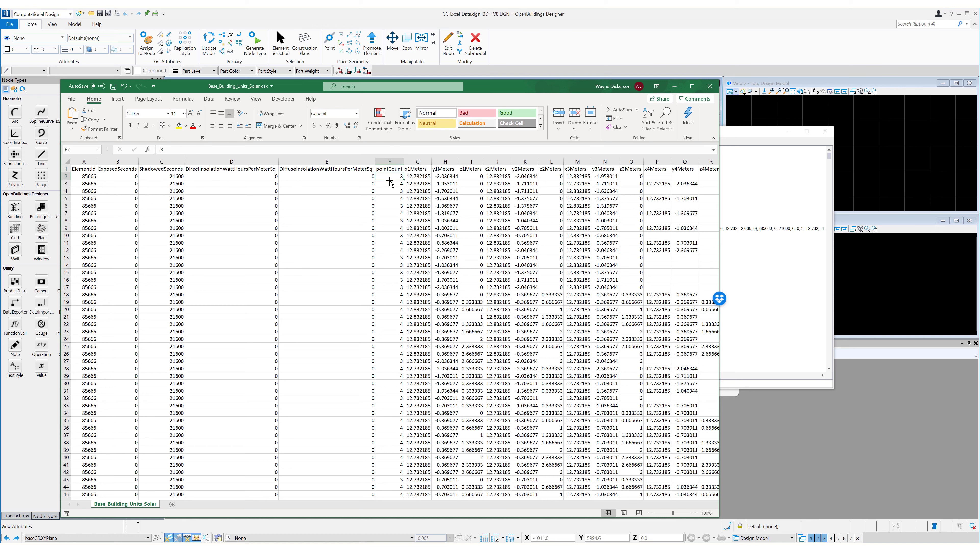
left_click(389, 184)
left_click(673, 86)
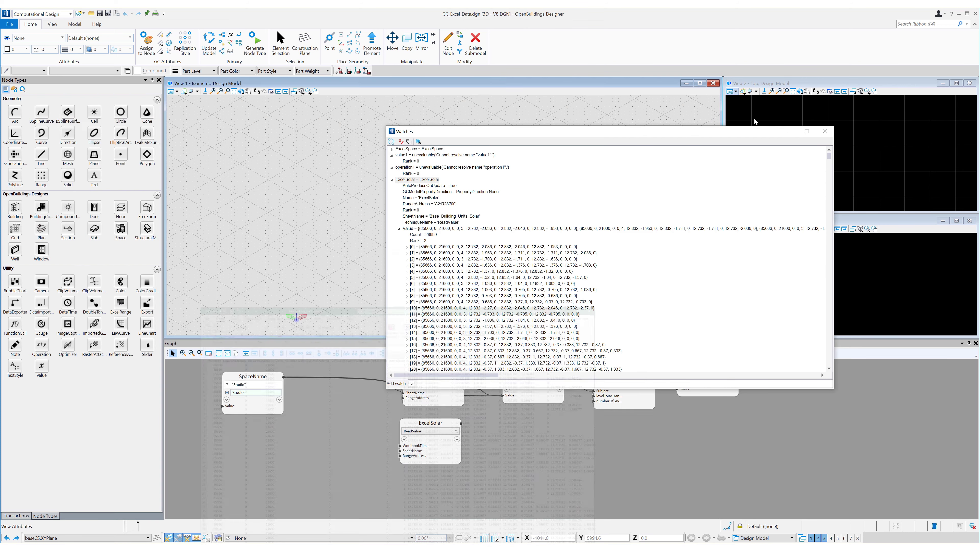
left_click(830, 133)
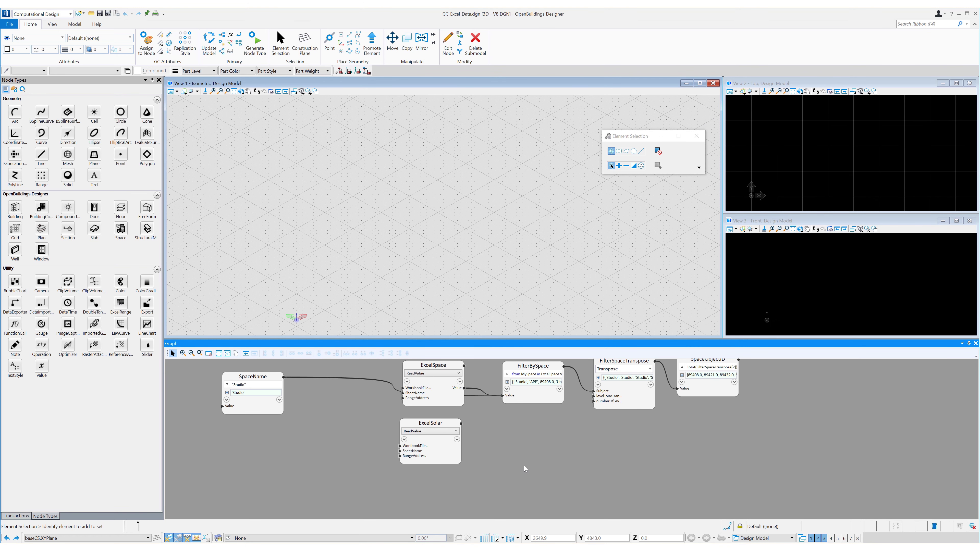
- Add a Slider node below SpaceName, name it SpaceSelector, and save the file
left_click(404, 444)
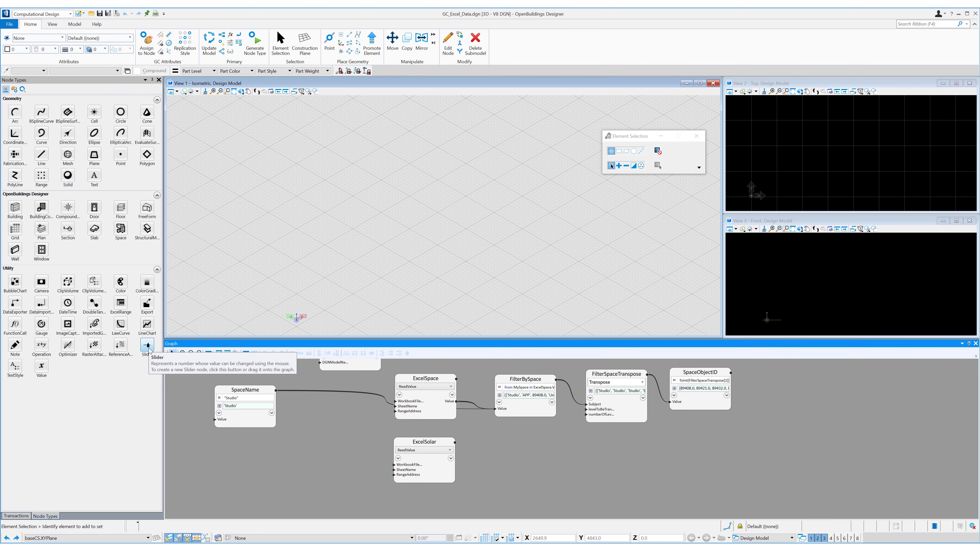
left_click_drag(147, 344, 239, 465)
left_click_drag(300, 457, 233, 447)
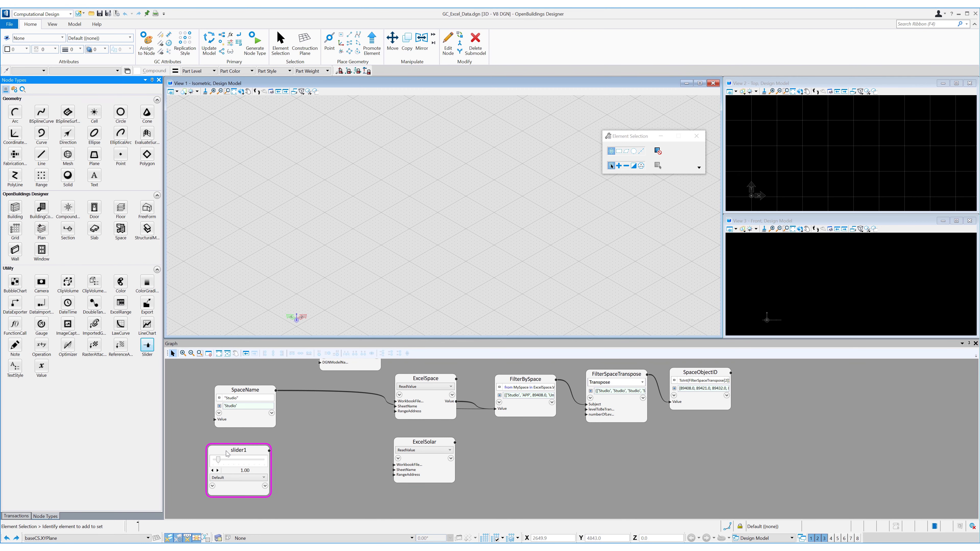
left_click(244, 444)
type("SpaceSelector")
key("Return")
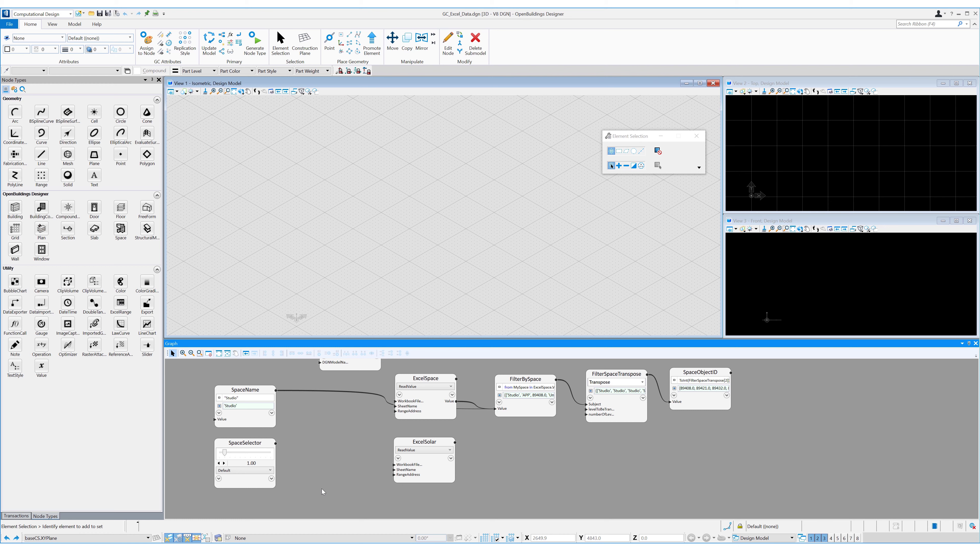
left_click(108, 14)
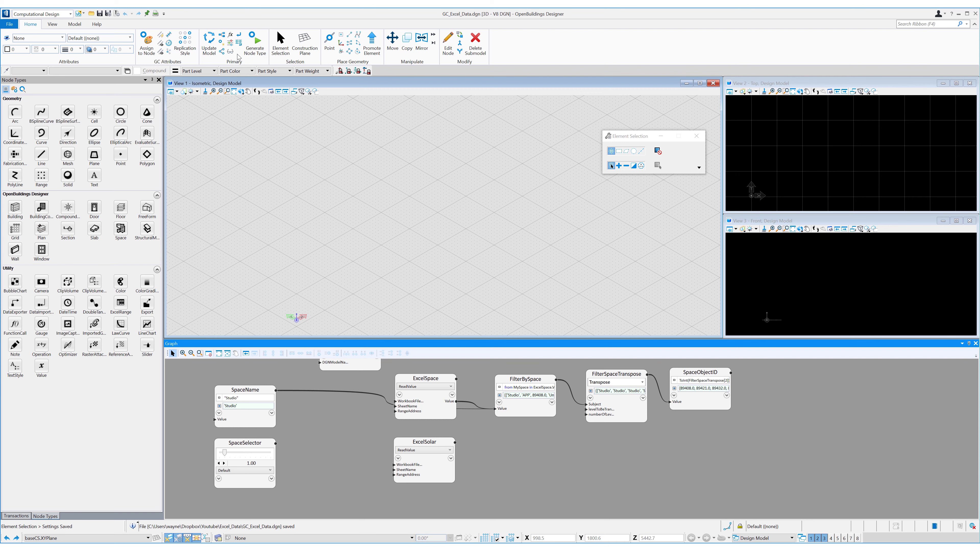
- Watch the ExcelSpace node to check its entry, then close the Watches window
right_click(430, 405)
left_click(450, 387)
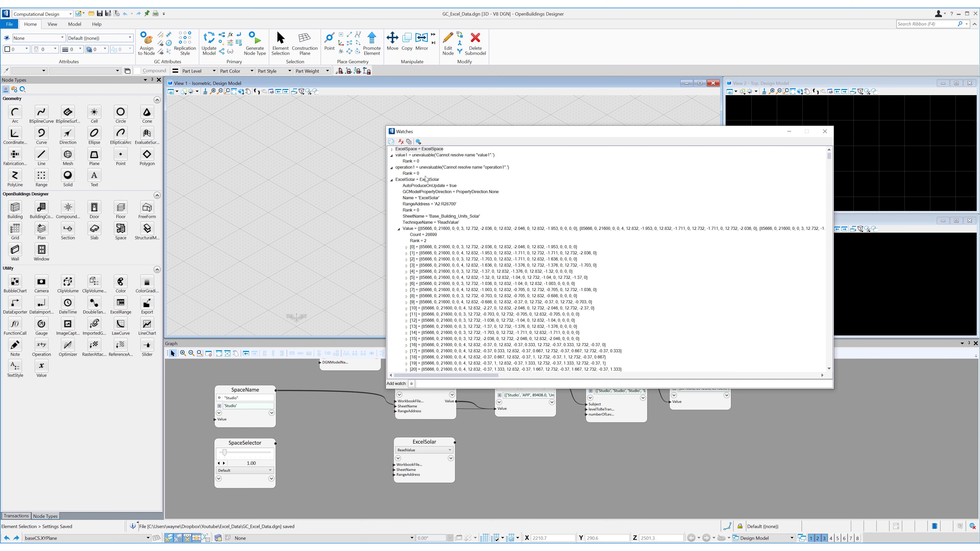
left_click(824, 131)
- Set the SpaceSelector slider's Resolution to 1 and its Maximum to SpaceObjectID.Count -1
left_click(243, 445)
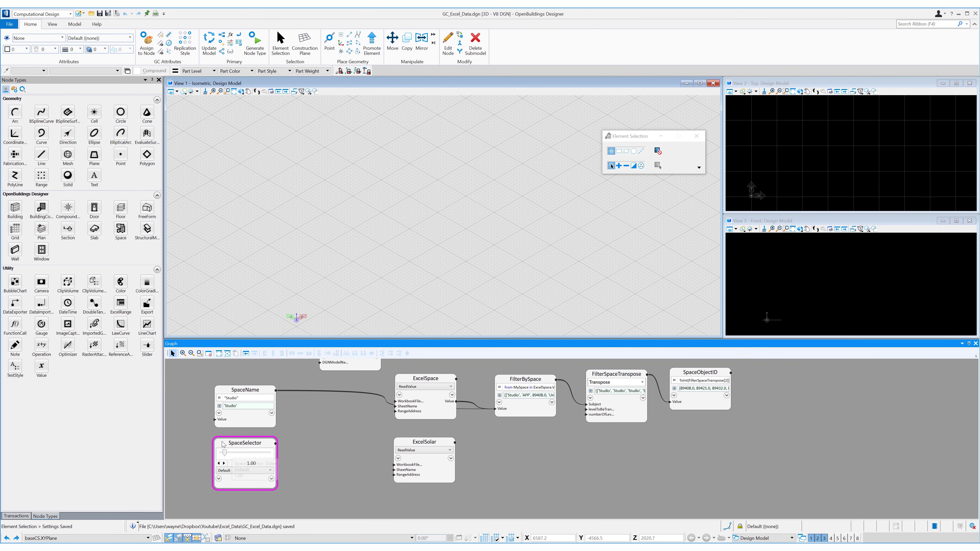
double_click(240, 480)
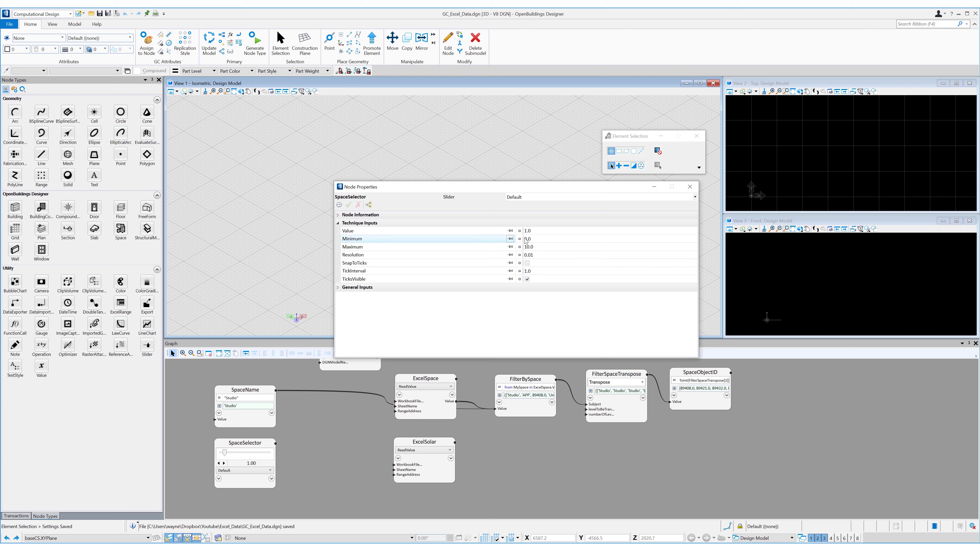
left_click_drag(535, 256, 519, 257)
type("1")
left_click(537, 247)
type("S")
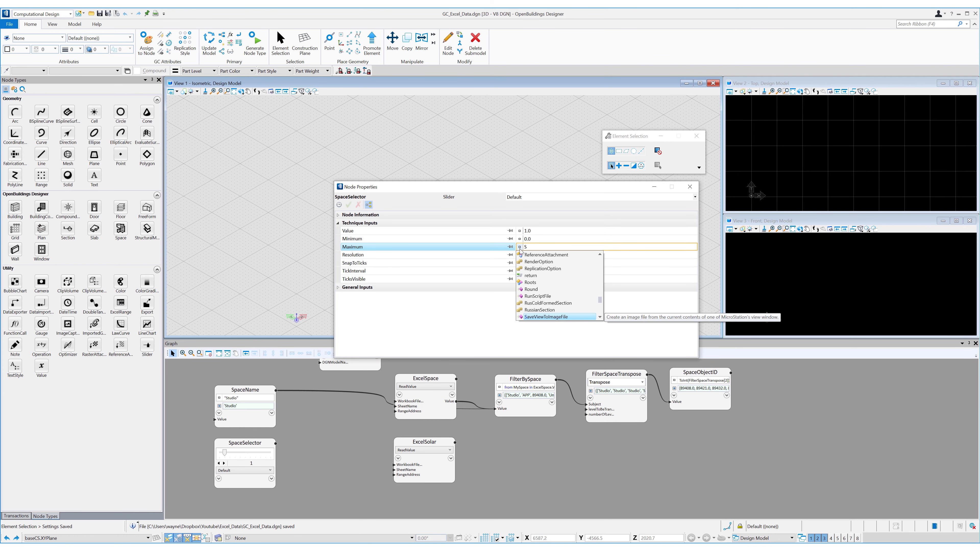
type("paceObjectID.Count")
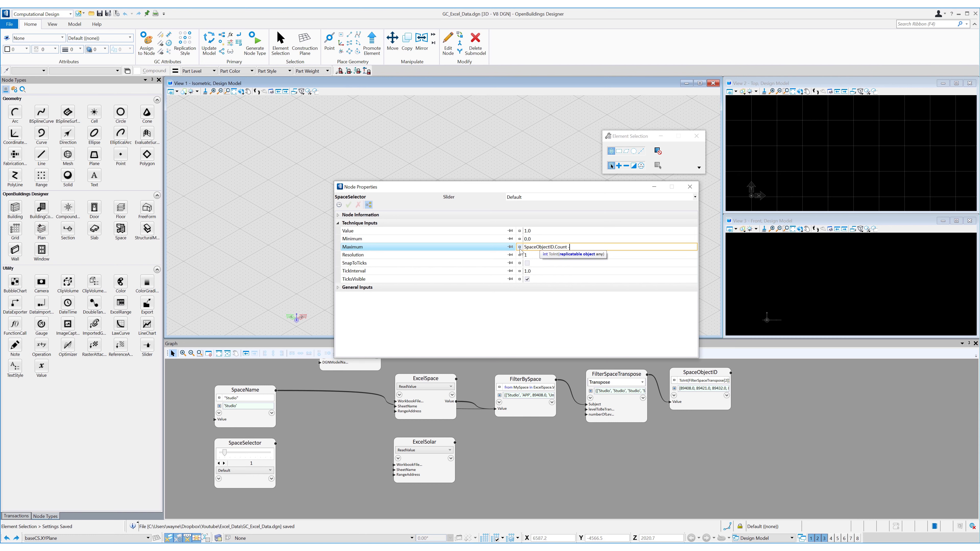
type(" -1")
key("Return")
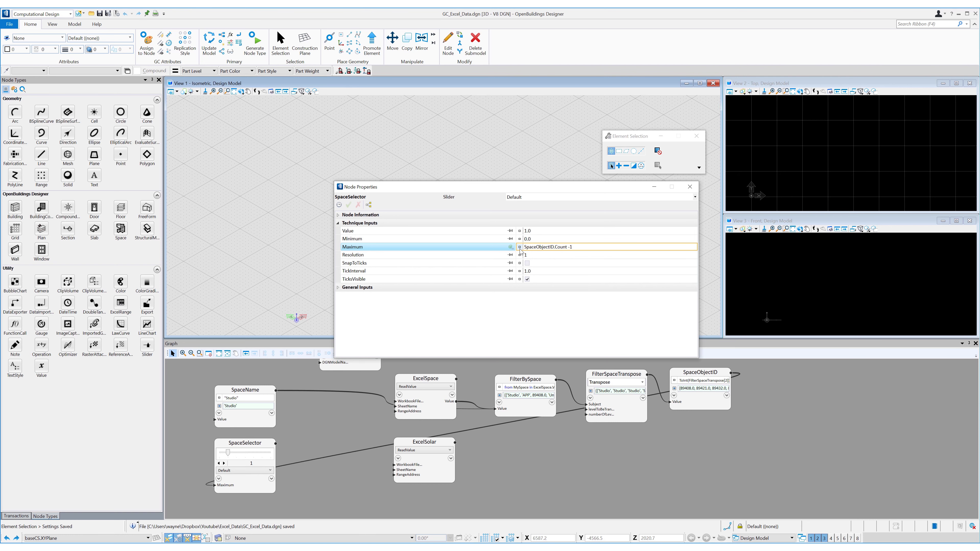
- Add a Value node below SpaceSelector, name it ObjectID, and align it with the nodes above
middle_click_drag(267, 473, 254, 464)
left_click_drag(42, 366, 236, 483)
middle_click_drag(327, 486, 357, 477)
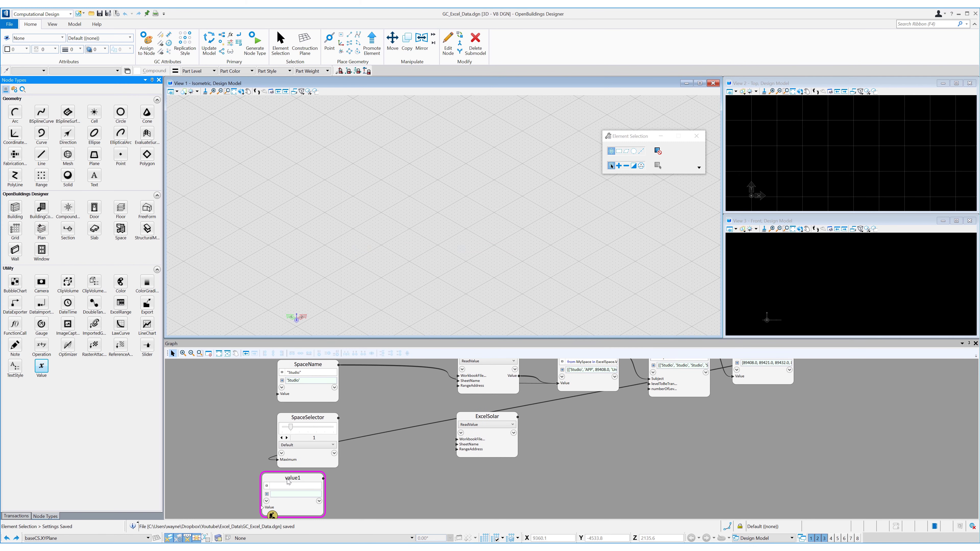
double_click(290, 478)
type("ObjectID")
key("Return")
left_click_drag(289, 479, 303, 479)
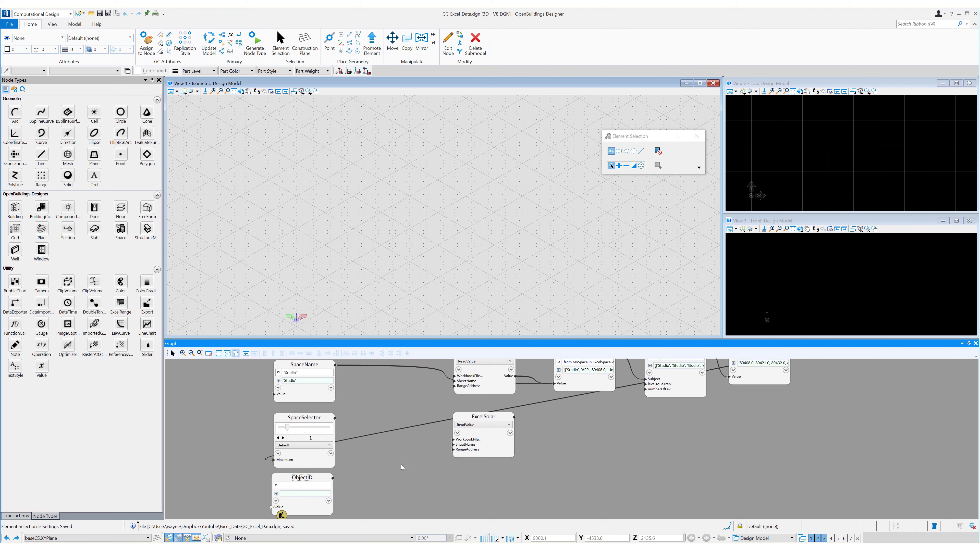
- Set the ObjectID node's expression to SpaceObjectID[SpaceSelector] and test it by moving the SpaceSelector slider back and forth
scroll(379, 487, "down", 1)
left_click(314, 485)
type("spaceObjectID[")
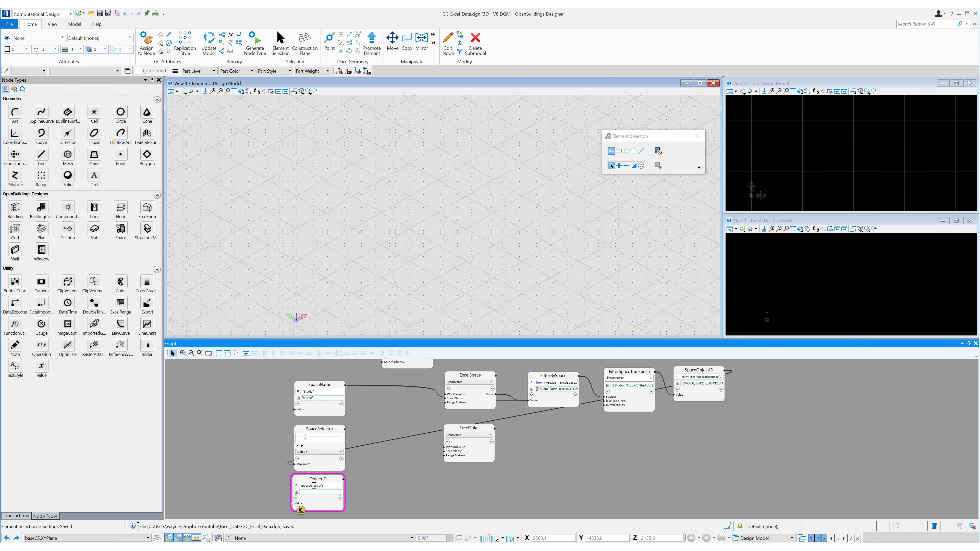
type("Spacesel")
key("Return")
type("]")
key("Return")
left_click(301, 439)
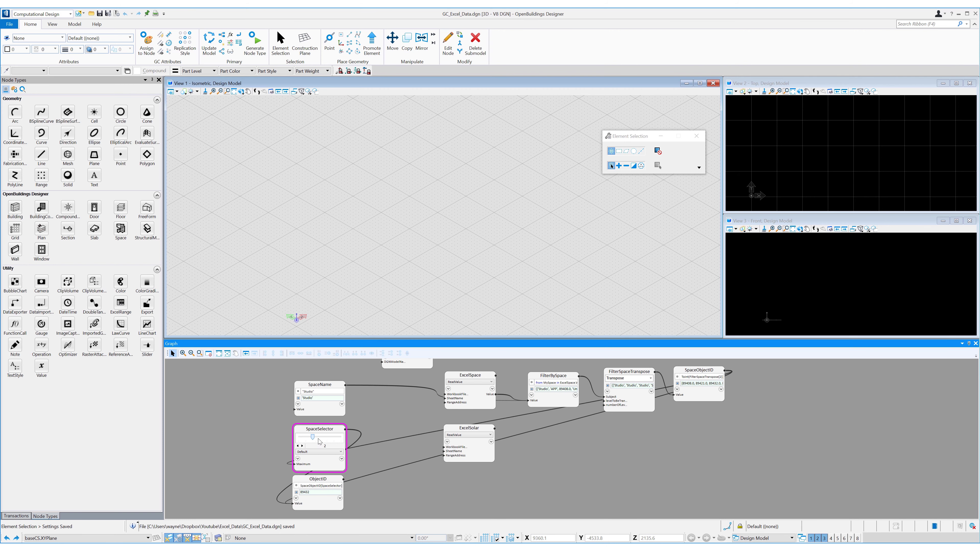
left_click_drag(330, 443, 305, 442)
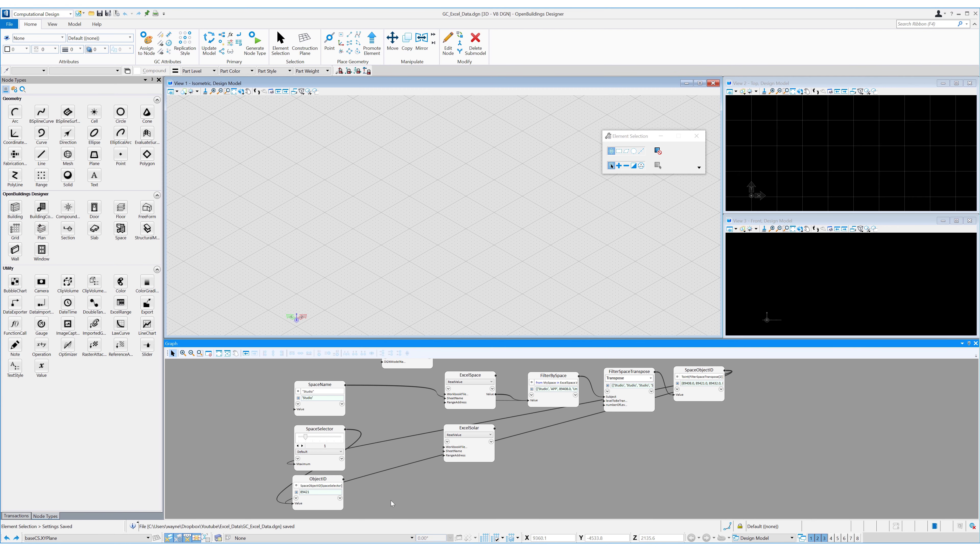
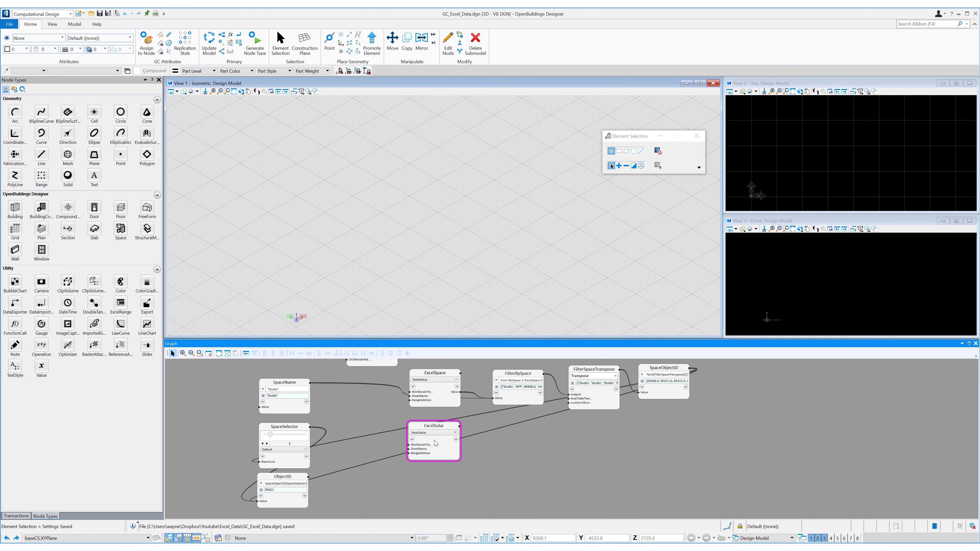
- Add a Value node beside ExcelSolar, name it FilterByObjectID, and line it up with the ExcelSolar node
left_click_drag(37, 370, 505, 440)
type("FilterBy")
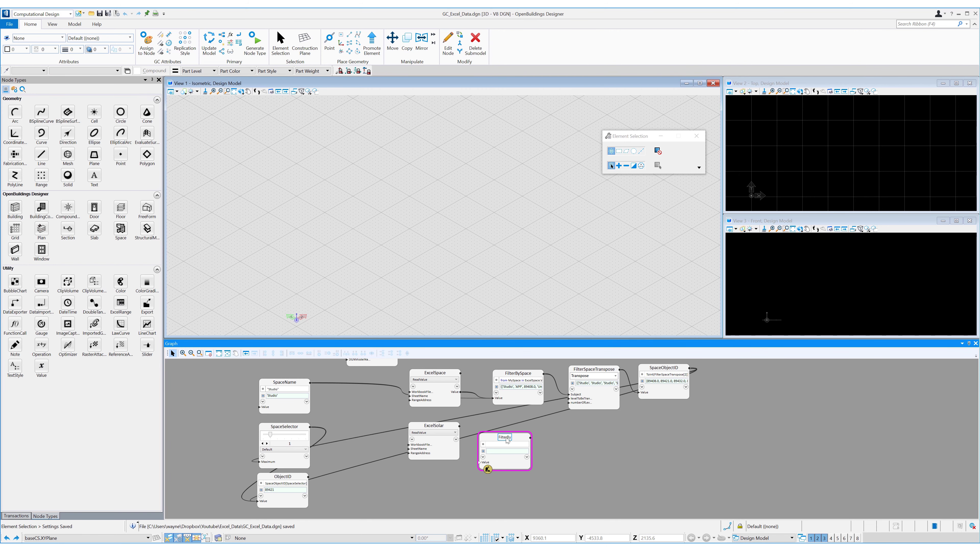
type("ObjectID")
key("Return")
left_click_drag(505, 437, 518, 431)
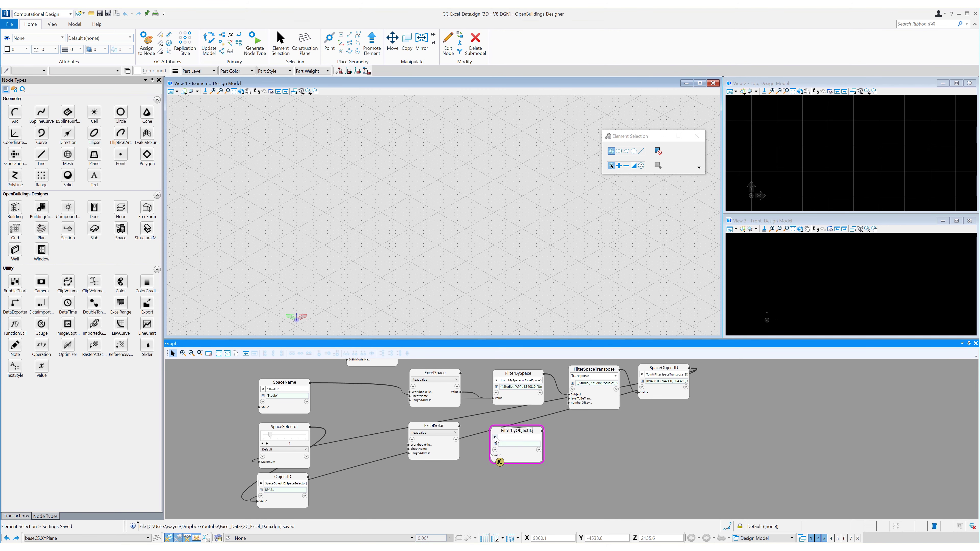
- Enter and apply the FilterByObjectID expression "from MyObject in ExcelSolar where MyObject[0] == ObjectID" in the expression editor
left_click(495, 437)
left_click_drag(434, 186, 474, 172)
type("from MyObject")
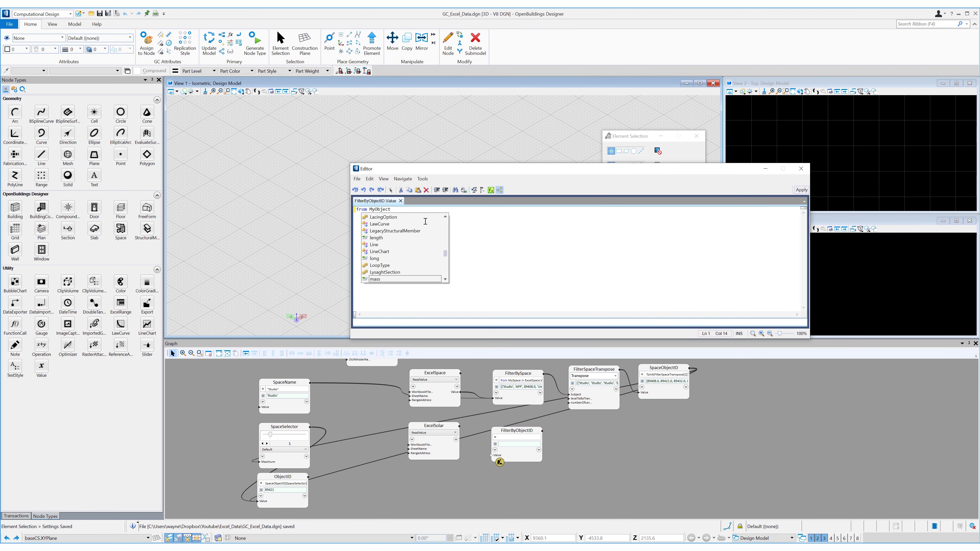
type(" in ExcelSolar where MyO")
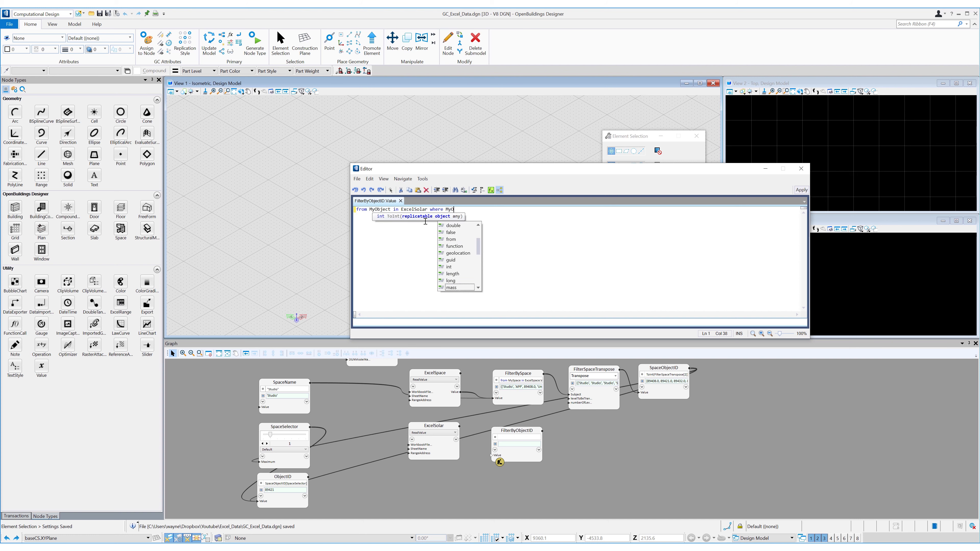
type("bject[0]")
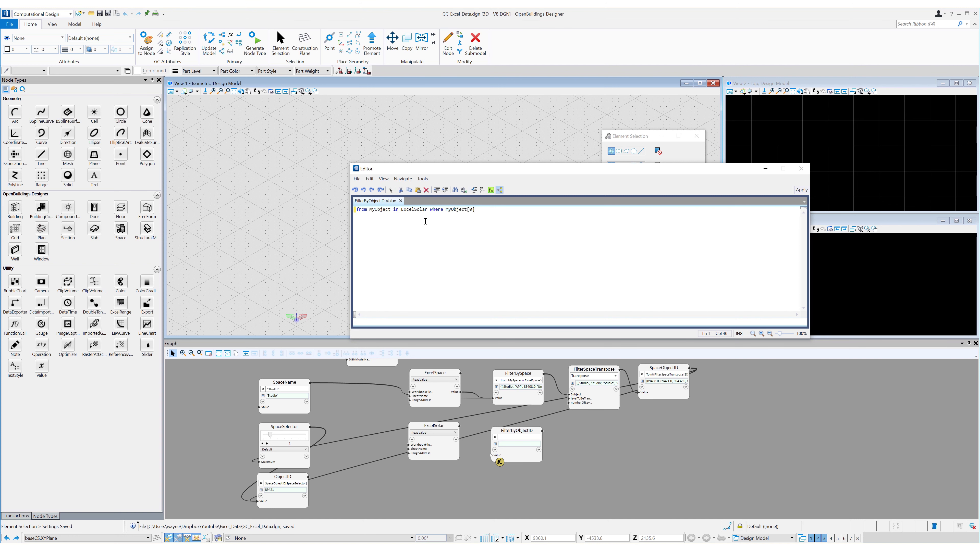
type(" ==")
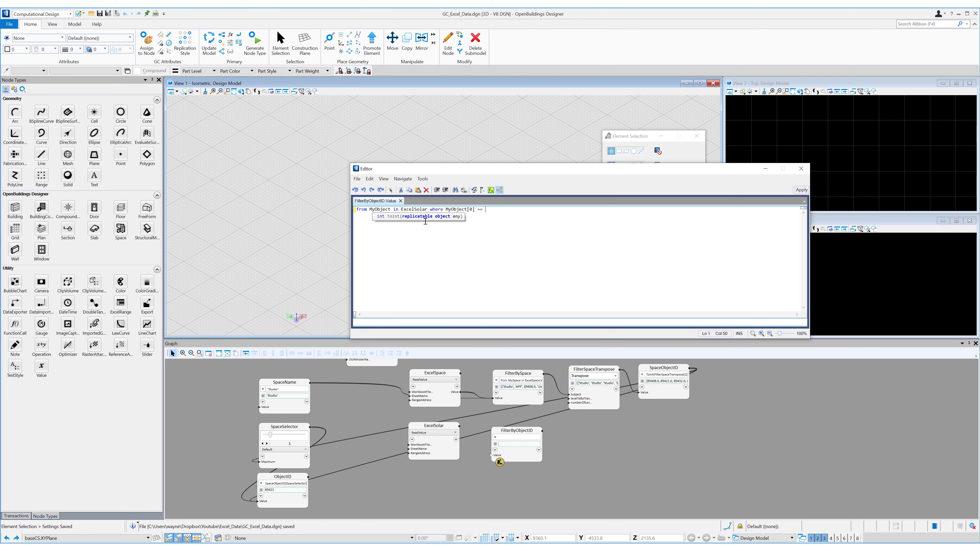
type(" Objec")
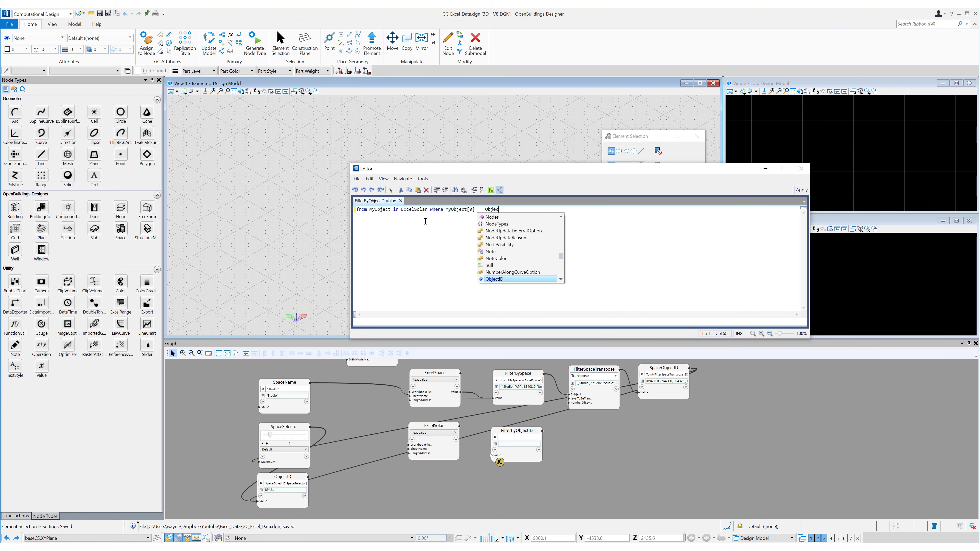
type("t")
key("Tab")
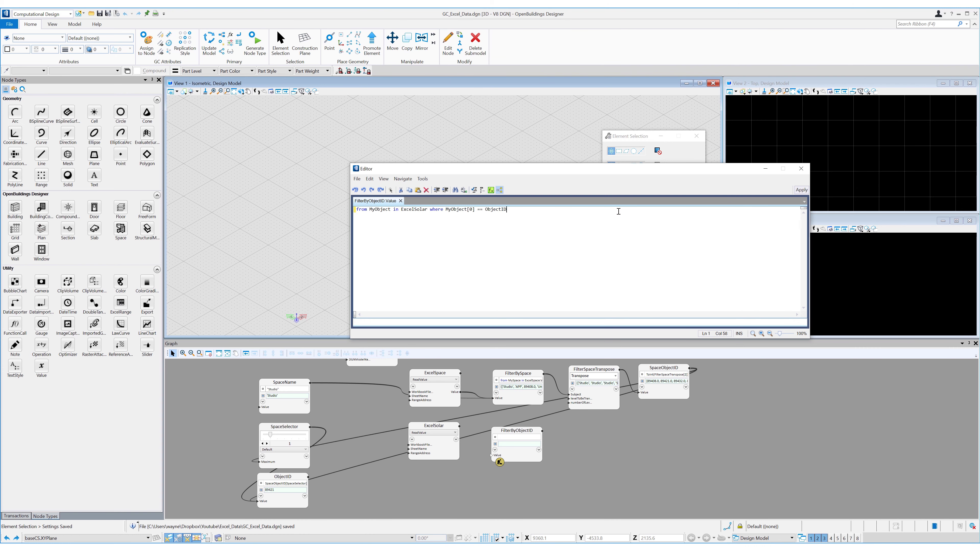
left_click(801, 190)
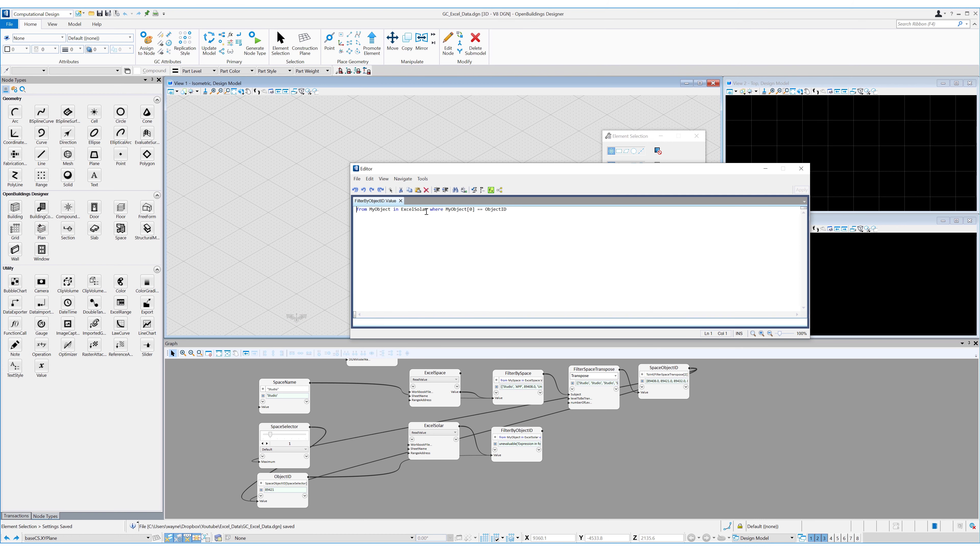
- Change the expression's source to ExcelSolar.Value, apply it, and close the editor
type(".V")
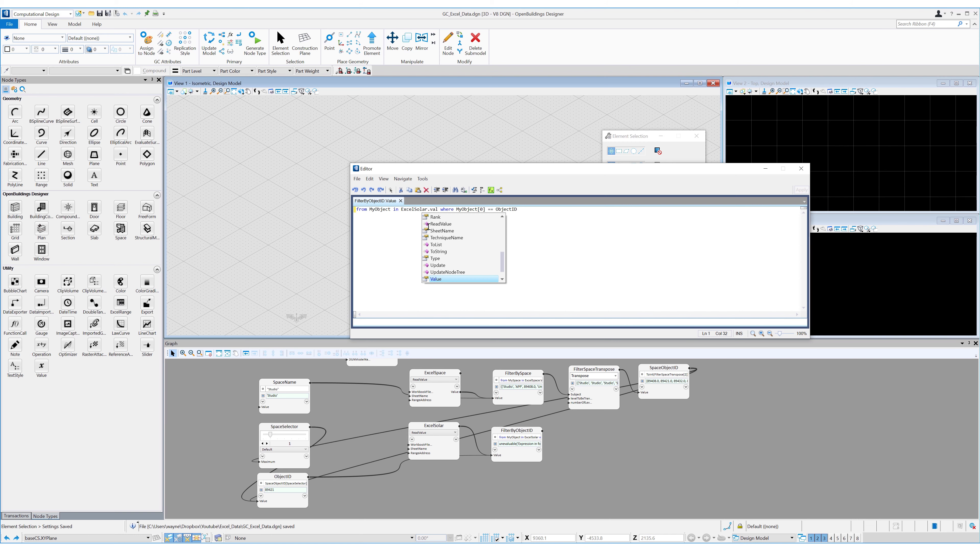
key("Tab")
left_click(798, 189)
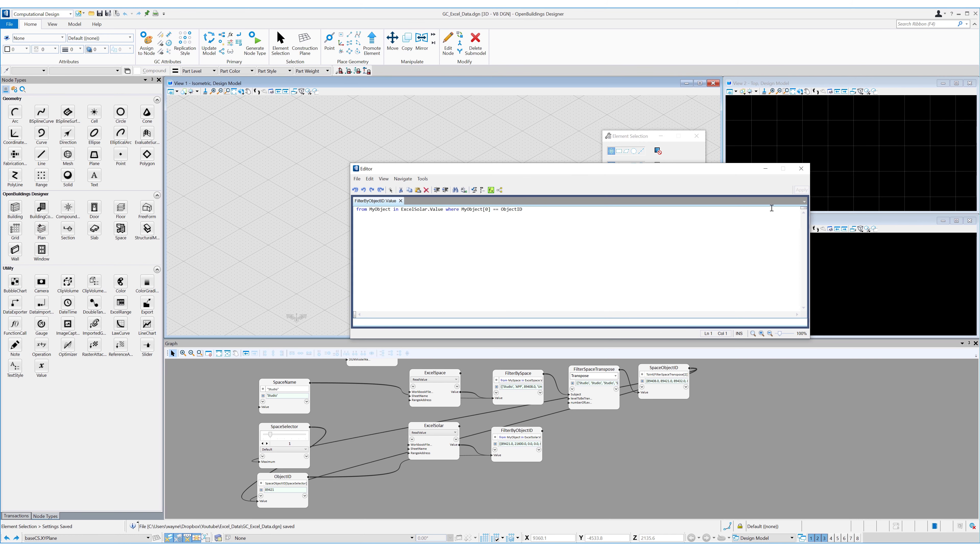
left_click(801, 168)
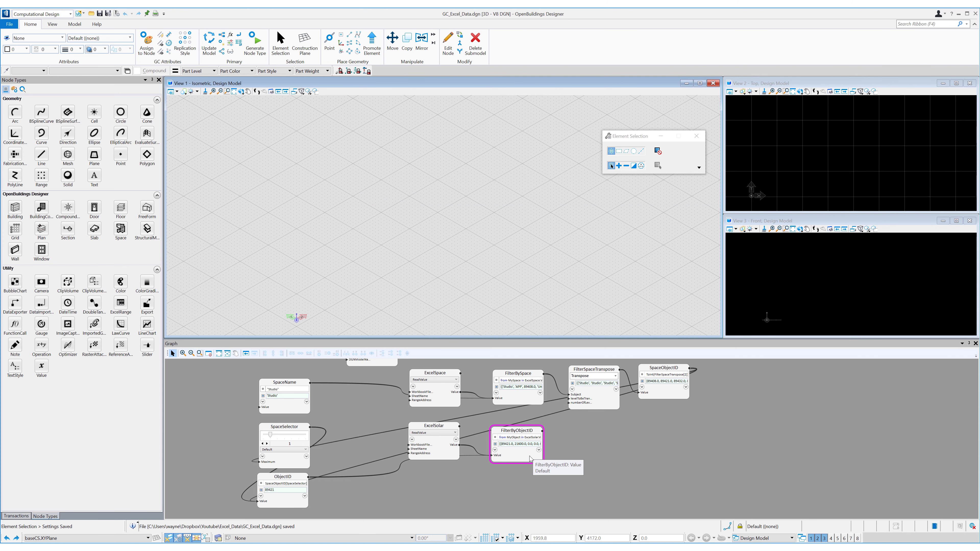
- Add the FilterByObjectID node to the watches, expand its entry to inspect the filtered rows, and move the Watches window aside
right_click(528, 456)
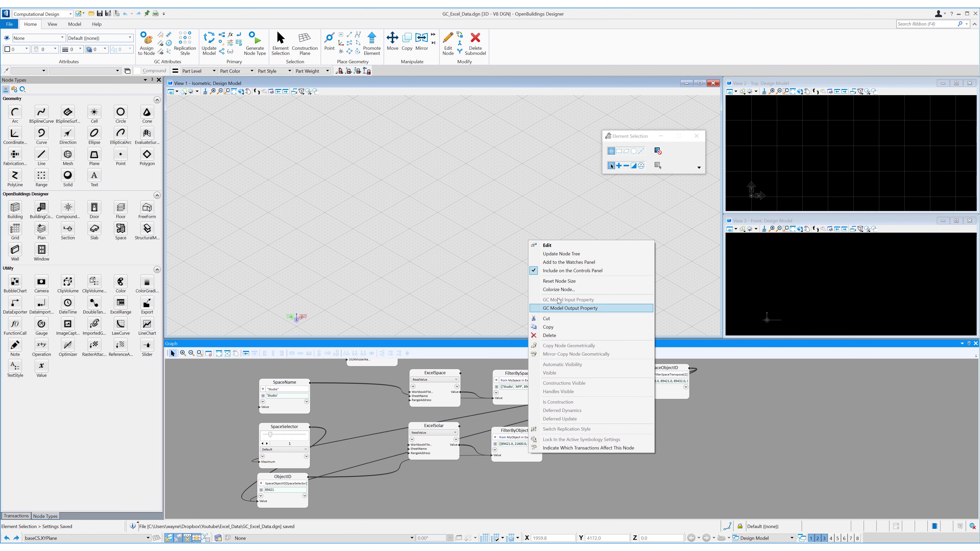
left_click(560, 263)
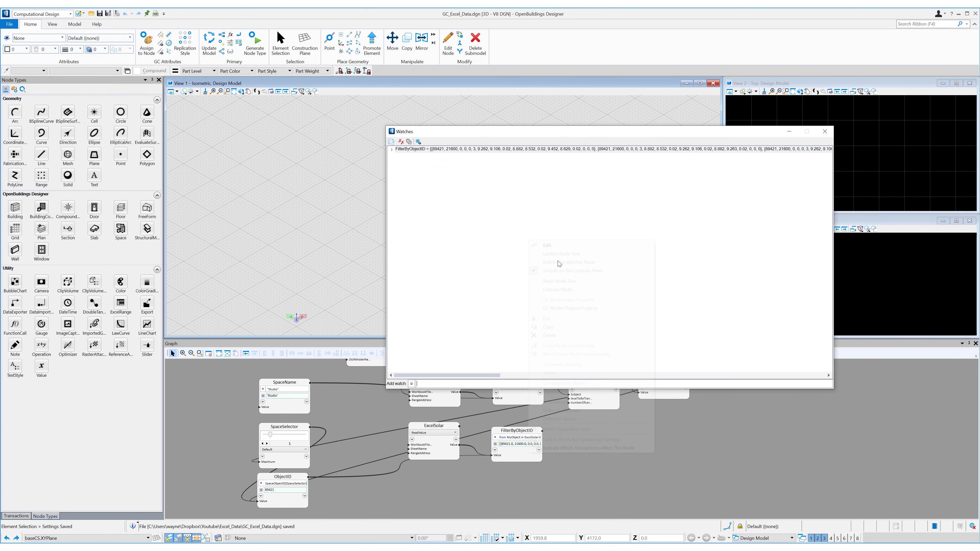
left_click(392, 149)
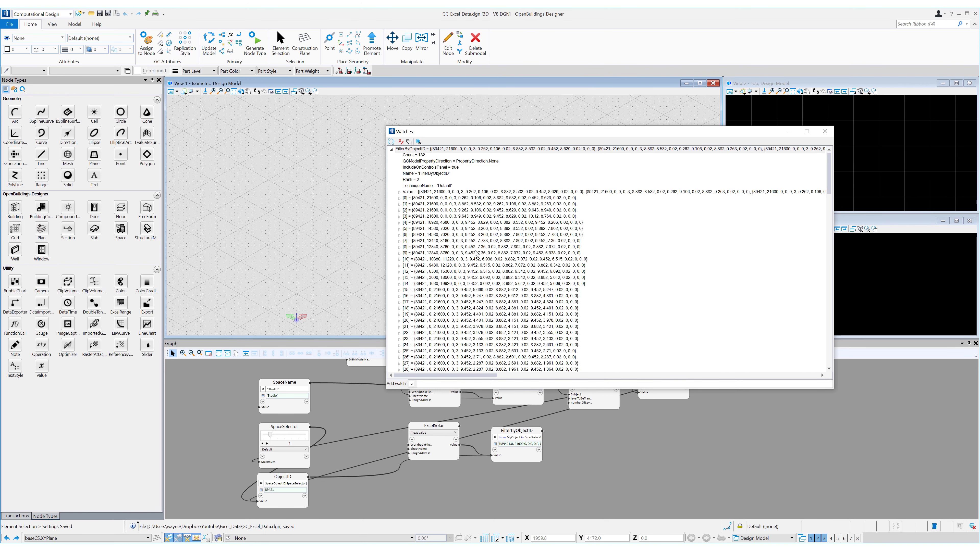
left_click_drag(450, 134, 410, 105)
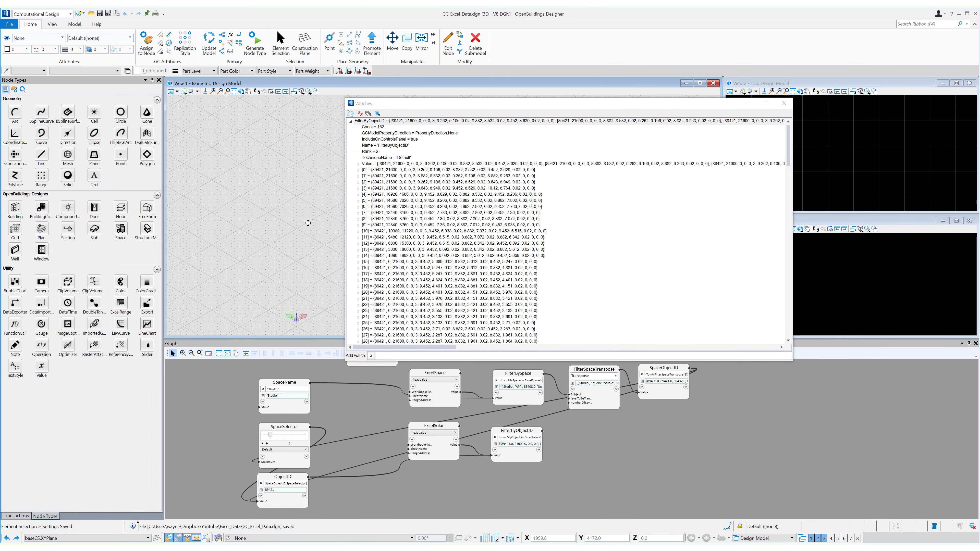
- Switch to the Base_Building_Units_Solar workbook in Excel, check the position of the ExposedSeconds column, and minimize the workbook
key("alt+Tab")
left_click(110, 170)
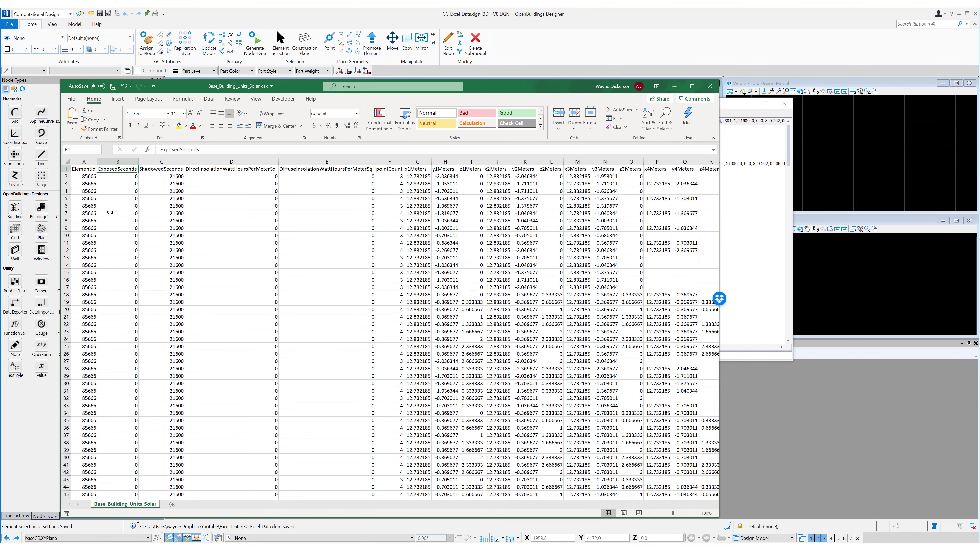
left_click(674, 86)
- Add a Slider node below the ObjectID node and name it ExposureHrs
middle_click_drag(433, 463, 446, 443)
middle_click_drag(375, 487, 373, 452)
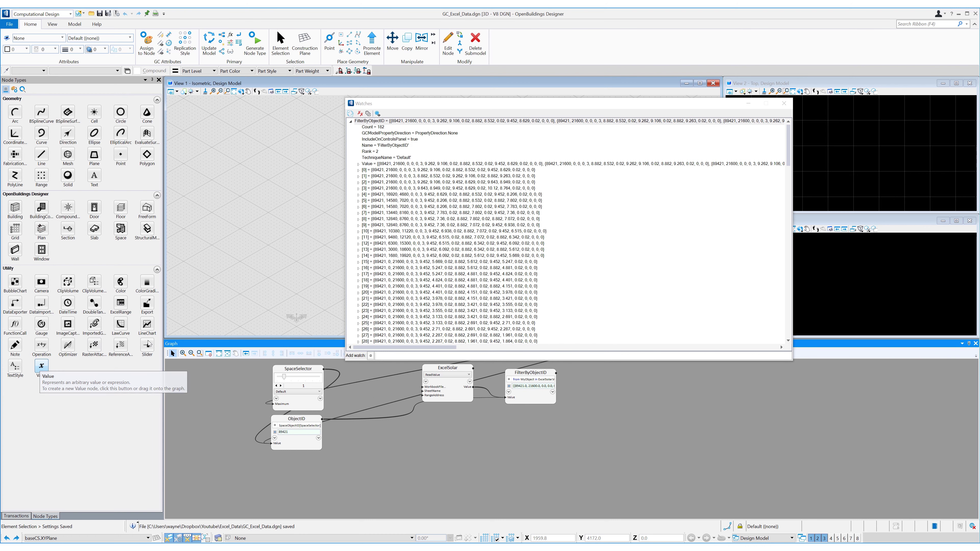
left_click_drag(147, 345, 286, 475)
left_click(295, 466)
type("ExposureHrs")
key("Return")
- Set the ExposureHrs slider's resolution to 1, maximum to 7 and value to 1 in its node properties
double_click(294, 494)
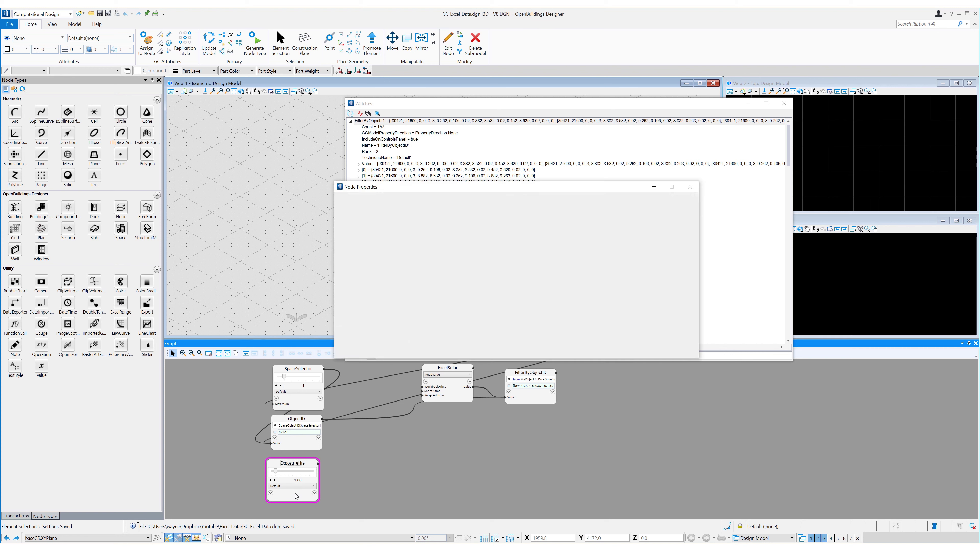
left_click(535, 254)
type("1")
left_click(539, 246)
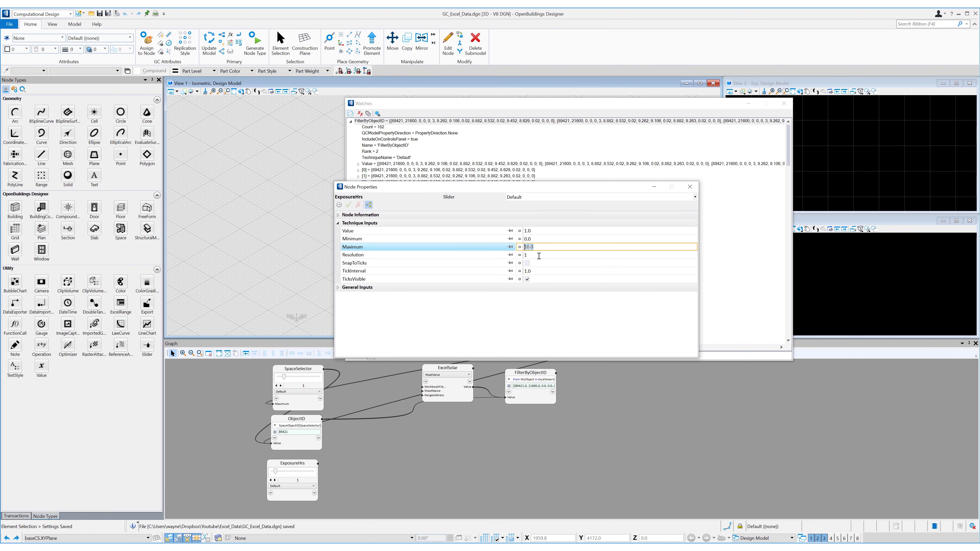
type("6")
key("BackSpace")
type("7")
left_click(519, 241)
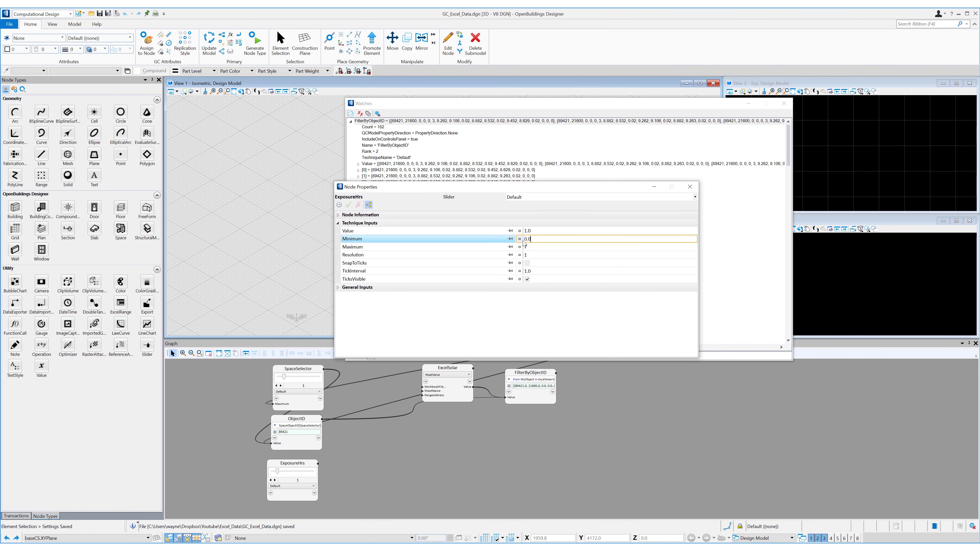
left_click(534, 230)
type("1")
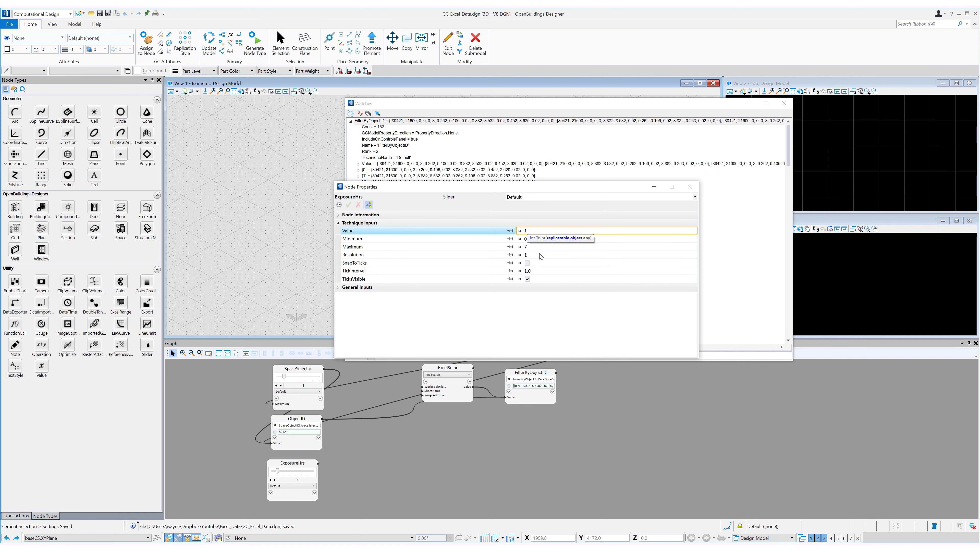
left_click(689, 187)
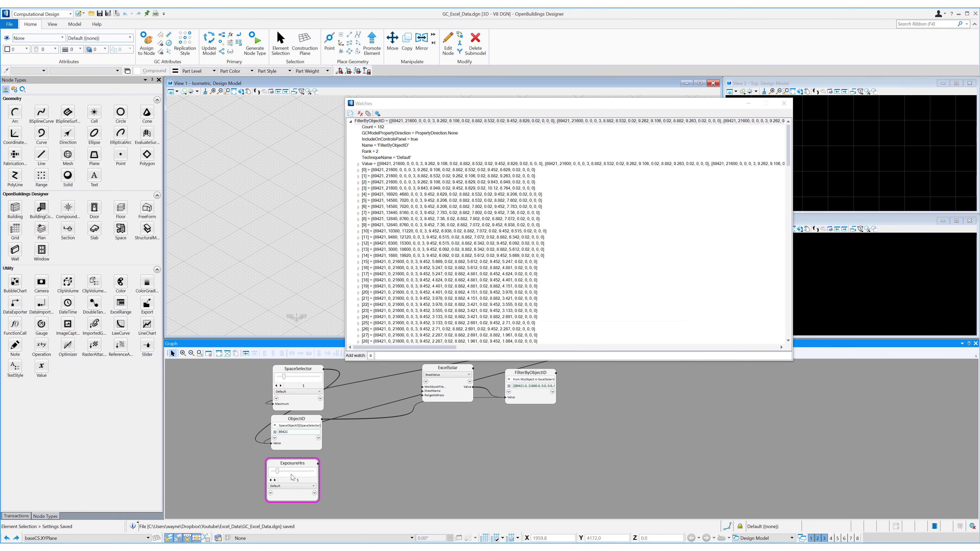
left_click_drag(278, 471, 278, 473)
left_click(476, 462)
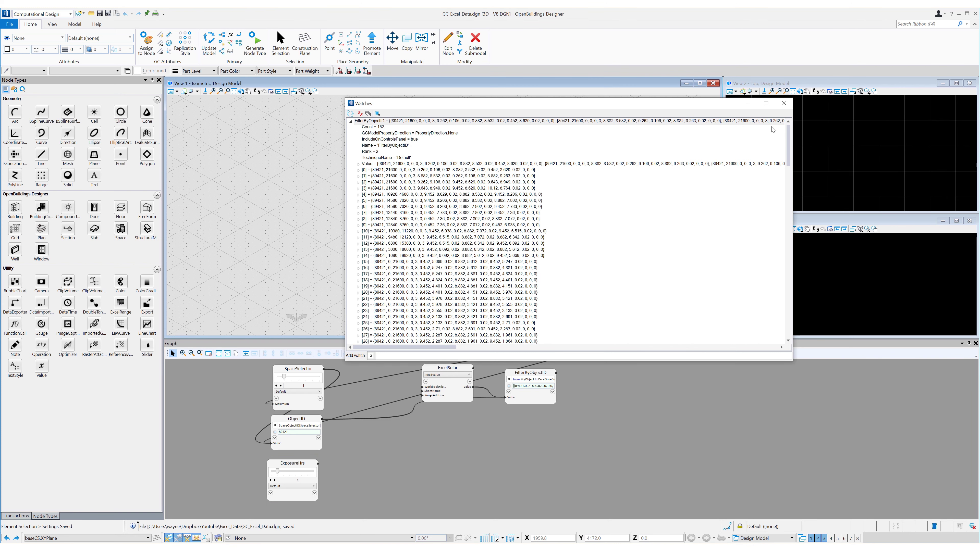
- Close the Watches window and add a Value node named FilterByExposureHrs beside the object ID filter node
left_click(784, 103)
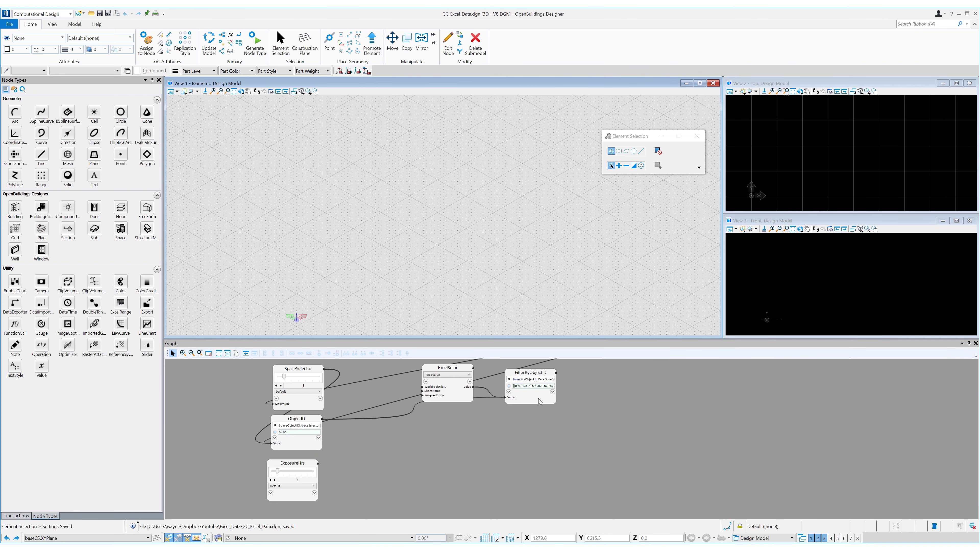
left_click(41, 366)
left_click(555, 383)
double_click(553, 379)
type("FilterByExposureHrs")
key("Return")
- Enter and apply the FilterByExposureHrs expression "from MyExposure in FiltertByObjectID.Value where MyExposure[1] > ExposureHrs*3600"
double_click(549, 391)
type("from MyExposure in FiltertByObjectID")
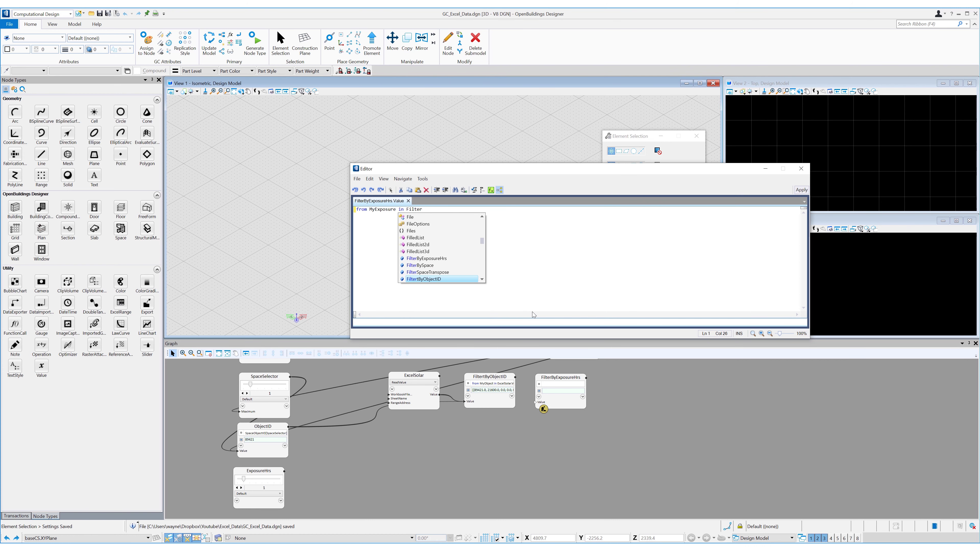
key("Return")
type(".Value where ")
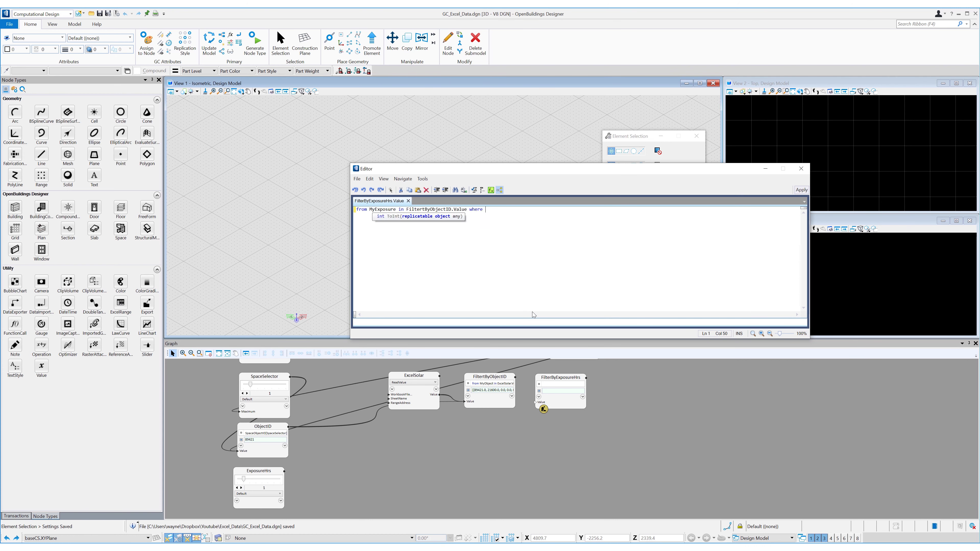
type("myexposure")
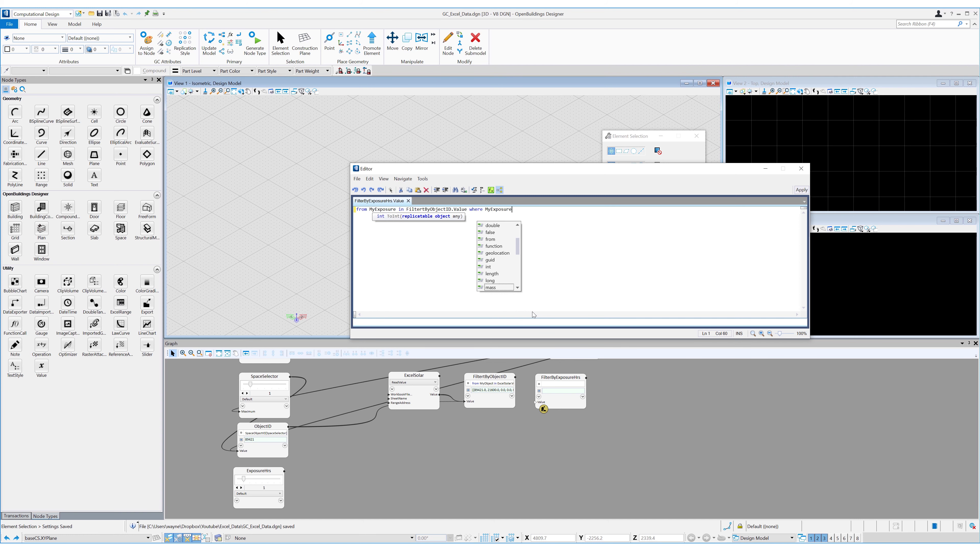
type("[1] >")
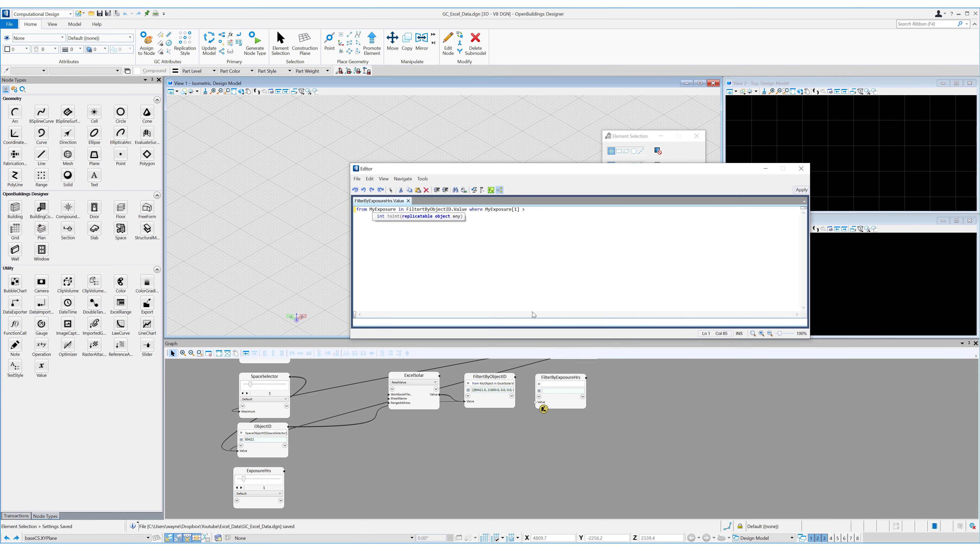
type(" ExposureHou")
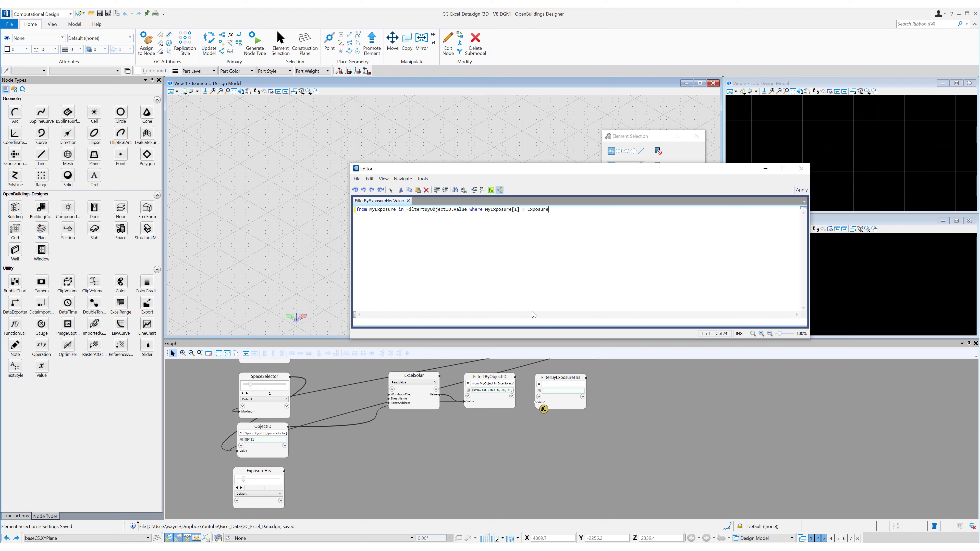
key("Return")
type("*3600")
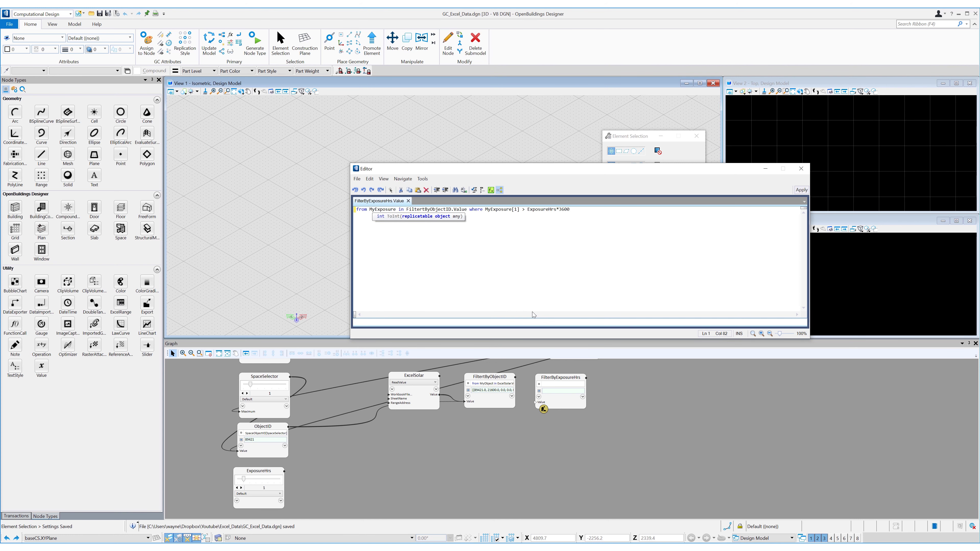
left_click(800, 190)
- Add FilterByExposureHrs to the watches and expand its entry to inspect the filtered rows
right_click(558, 400)
right_click(557, 397)
left_click(606, 231)
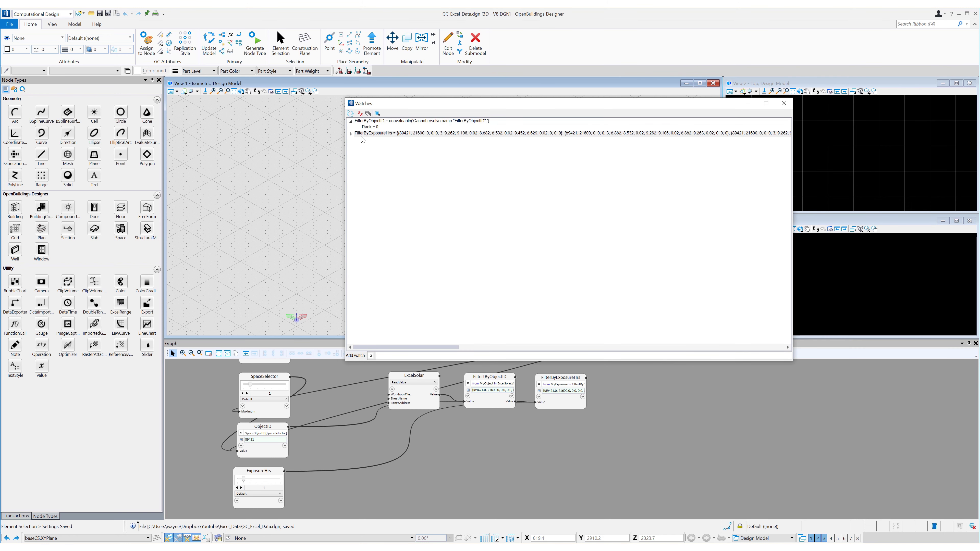
left_click(351, 134)
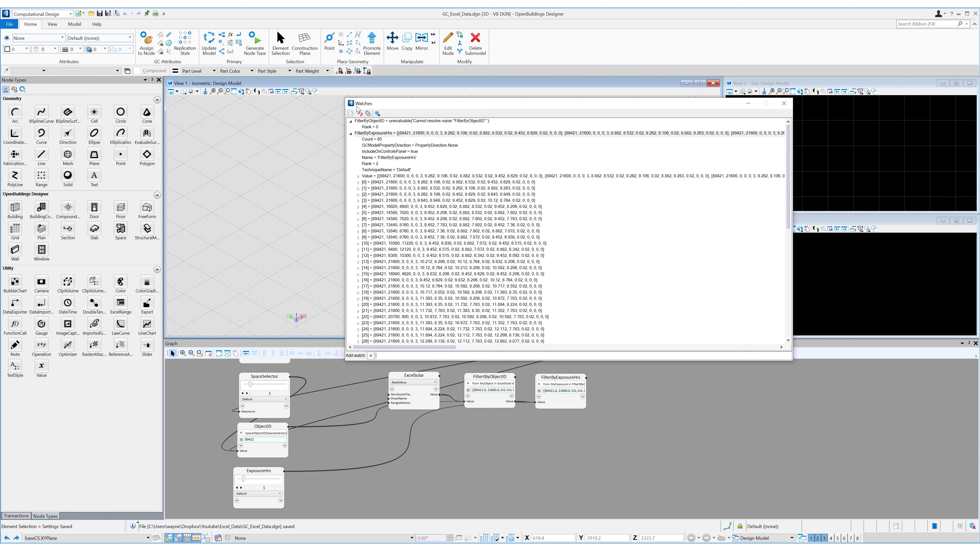
- Remove all watches and close the Watches window
left_click(360, 113)
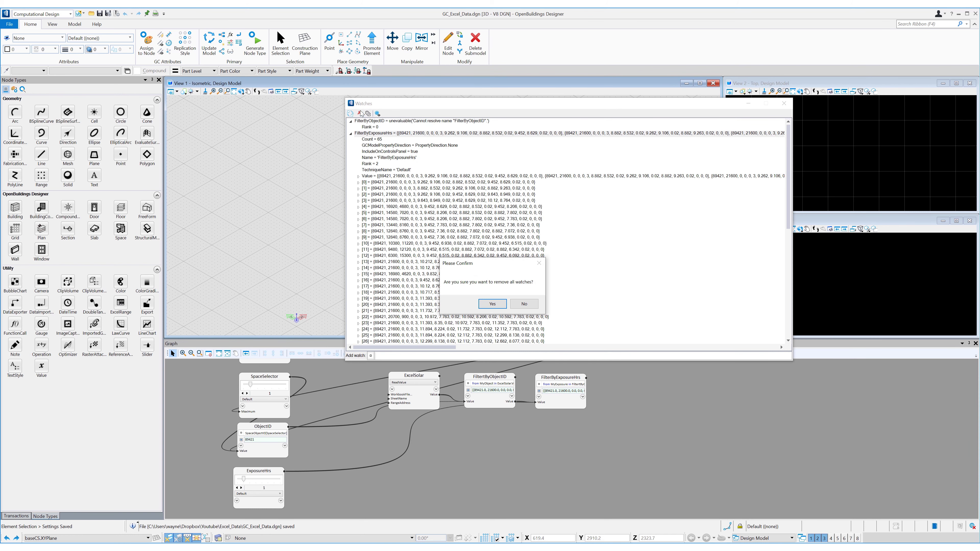
left_click(492, 304)
left_click(783, 103)
- Watch FilterByExposureHrs again, look through its expanded rows for exposure seconds and point counts, and close the Watches window
middle_click_drag(608, 412, 524, 416)
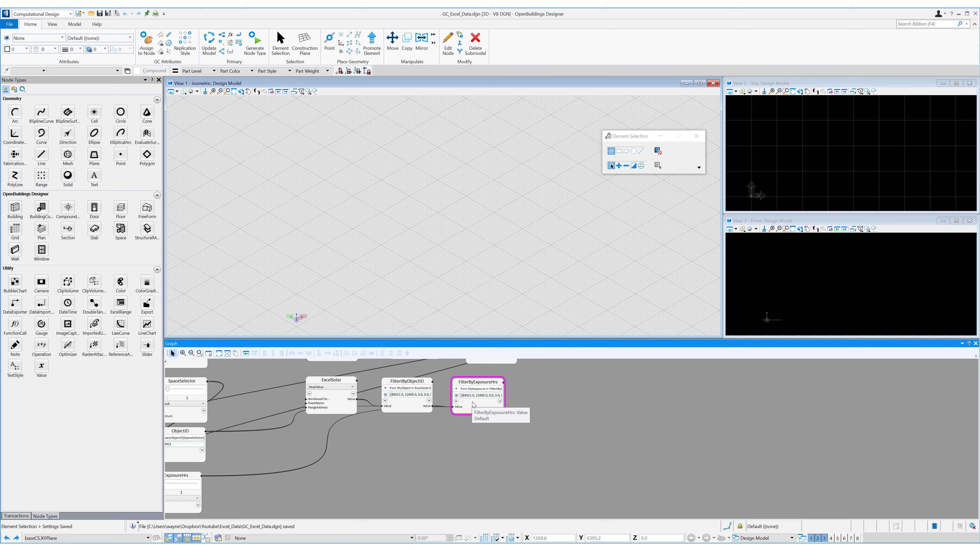
right_click(472, 401)
left_click(498, 358)
left_click(351, 121)
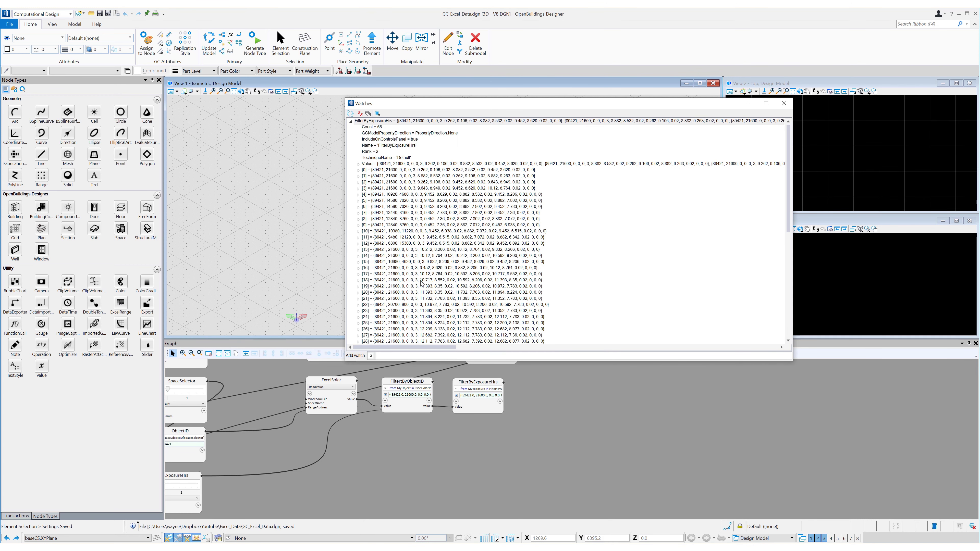
scroll(447, 304, "down", 3)
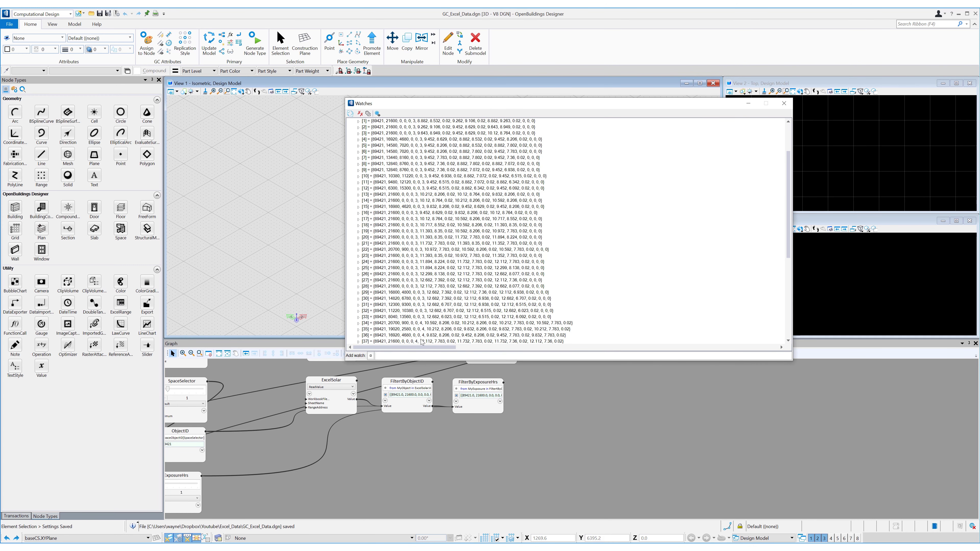
left_click(784, 104)
- Add a Value node beside FilterByExposureHrs and name it FilterBy3Pt
middle_click_drag(587, 434, 534, 431)
left_click_drag(41, 365, 517, 381)
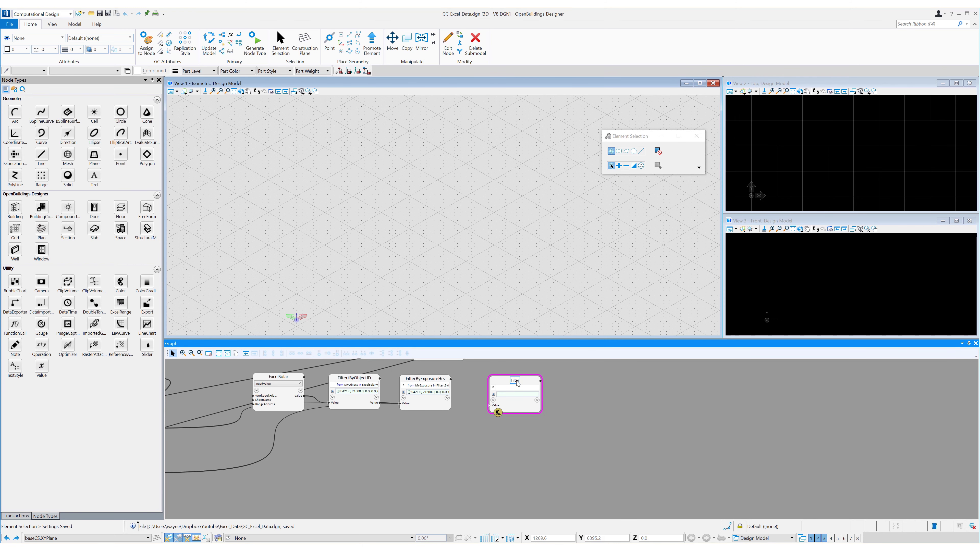
type("FilterBy3Hrs")
left_click(499, 444)
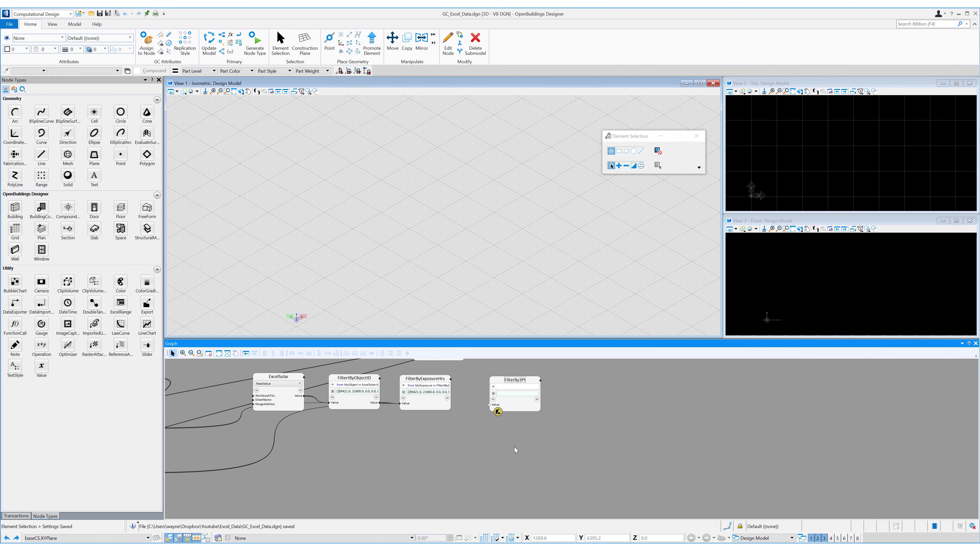
- Copy the FilterBy3Pt node, paste the copy below it, and name the copy FilterBy4Pt
right_click(519, 399)
left_click(539, 272)
right_click(516, 452)
left_click(524, 456)
left_click(529, 437)
type("terBy4P")
left_click_drag(531, 457, 528, 453)
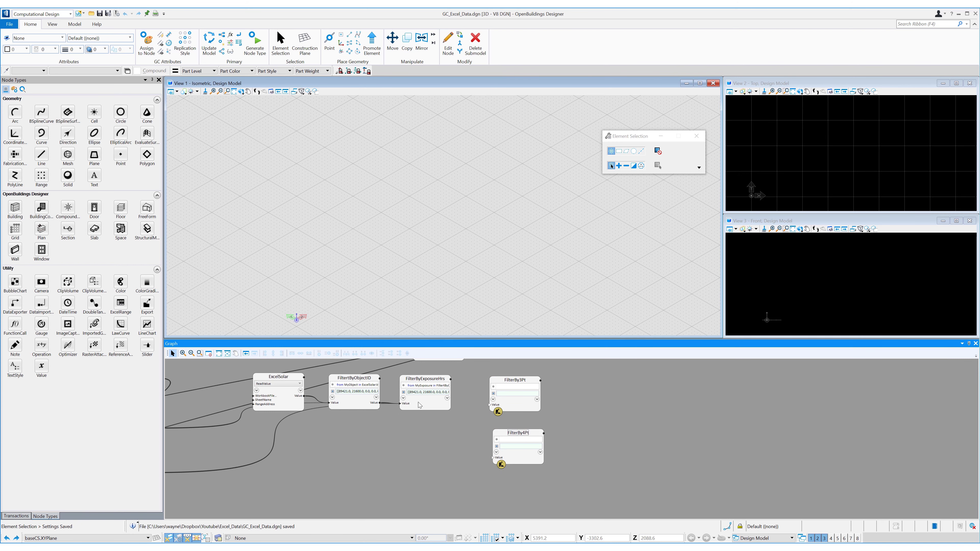
- Switch to the Excel solar workbook, step along the header row to find the pointCount column's index, and minimize the workbook
left_click(331, 547)
left_click(89, 168)
left_click(118, 169)
left_click(162, 169)
key("Right")
key("Right")
key("Right")
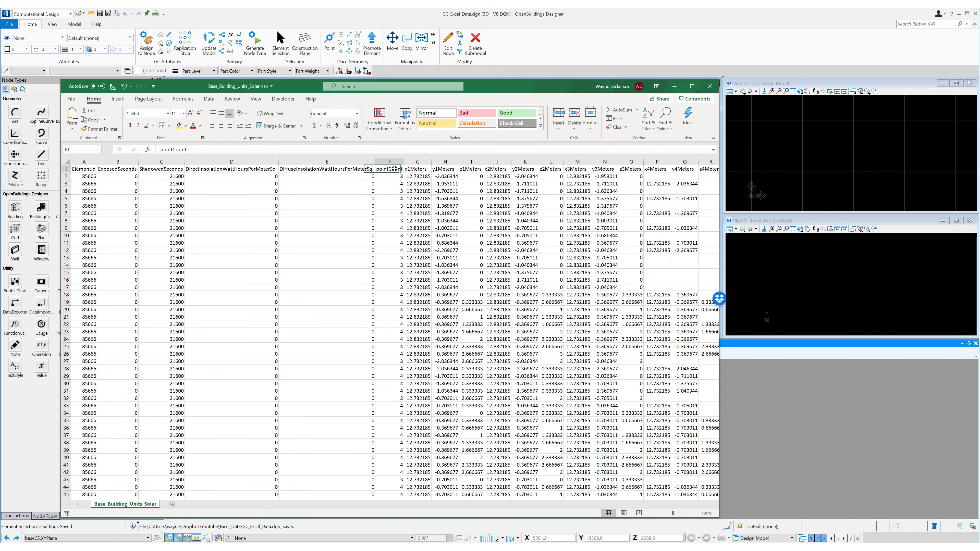
left_click(673, 86)
- Enter and apply the FilterBy3Pt expression "from My3pt in FilterByExposureHrs.Value where My3pt[5] == 3"
double_click(509, 386)
type("from My3pt")
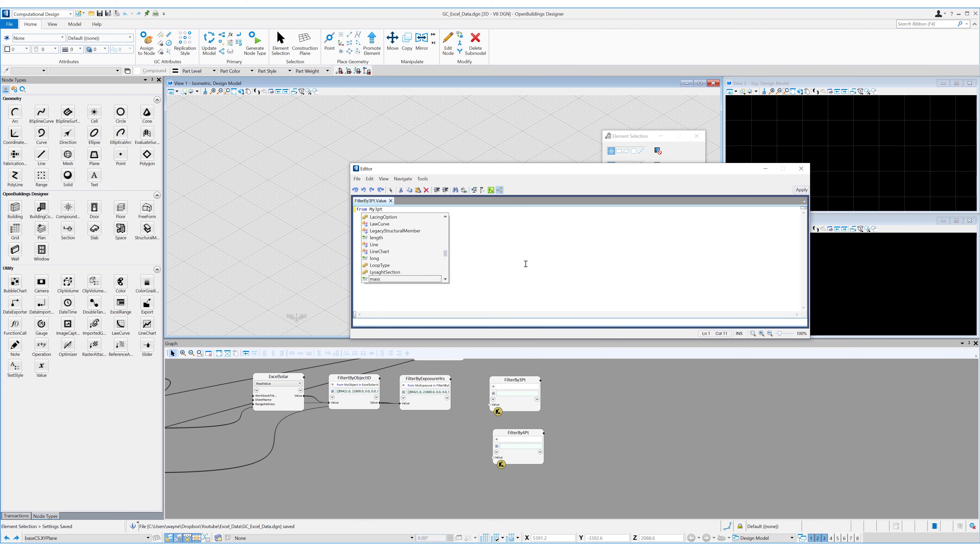
type(" in FilterByExposureHrs")
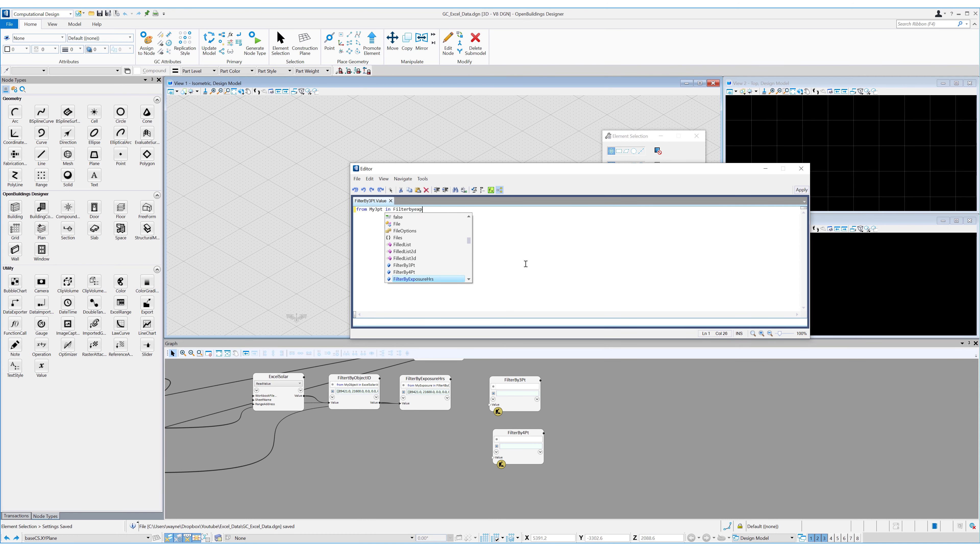
key("BackSpace")
type(".Value where")
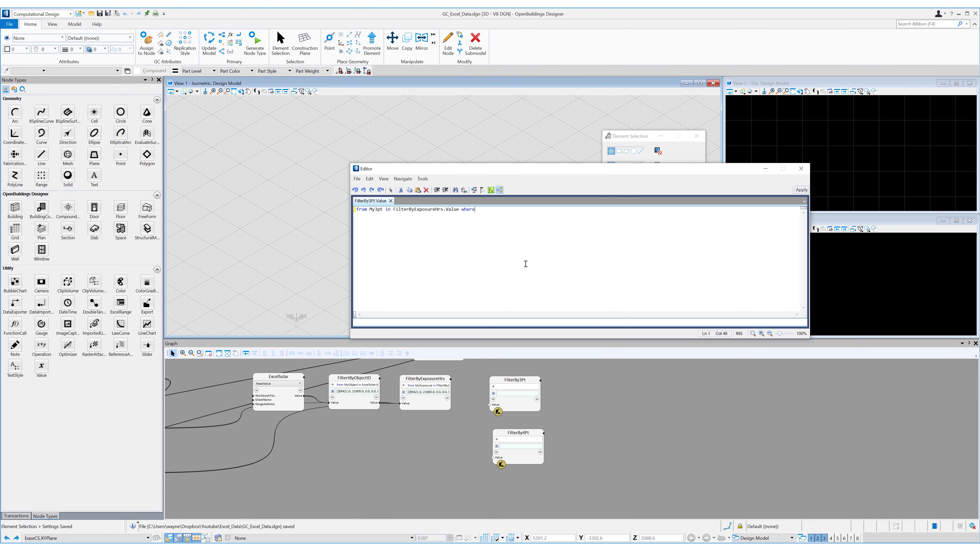
type(" My3pt[5")
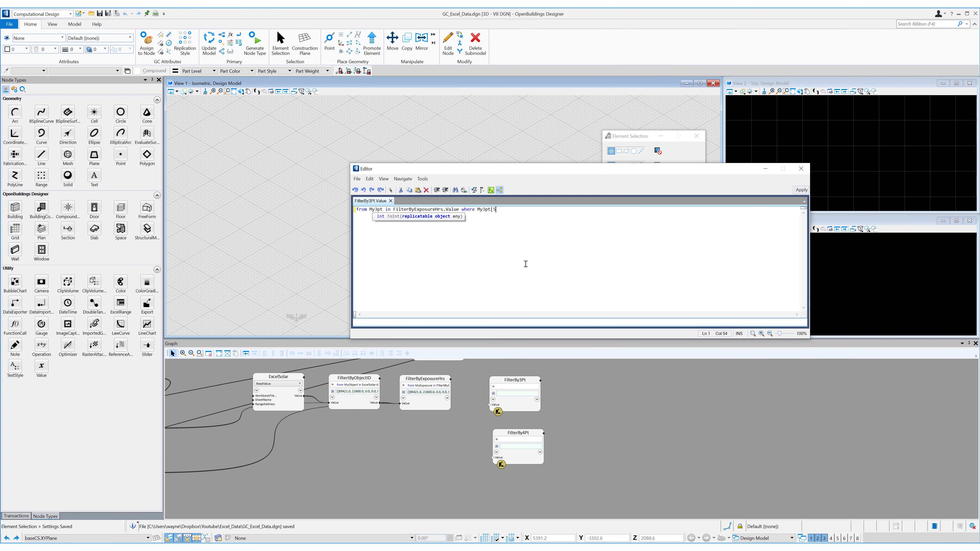
type("] == 3")
key("ctrl+a")
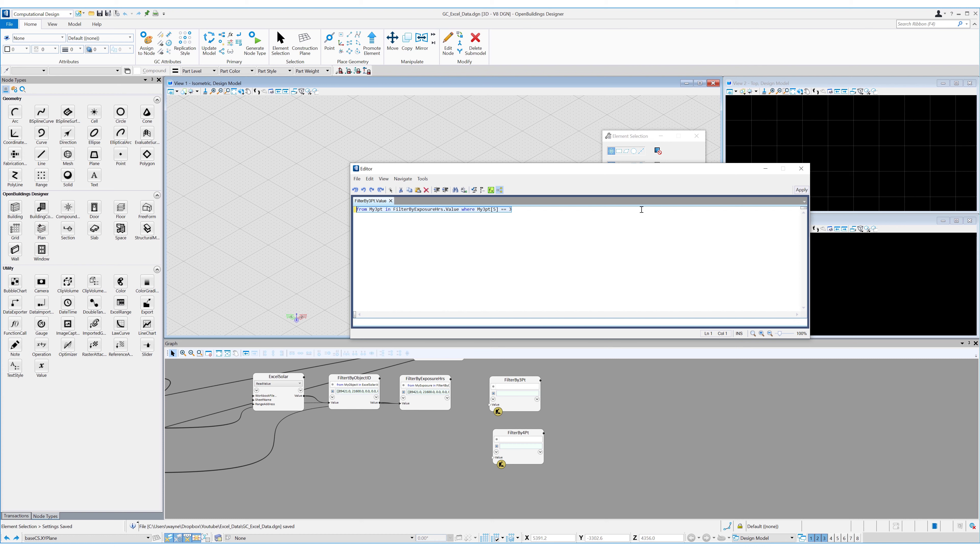
left_click(799, 191)
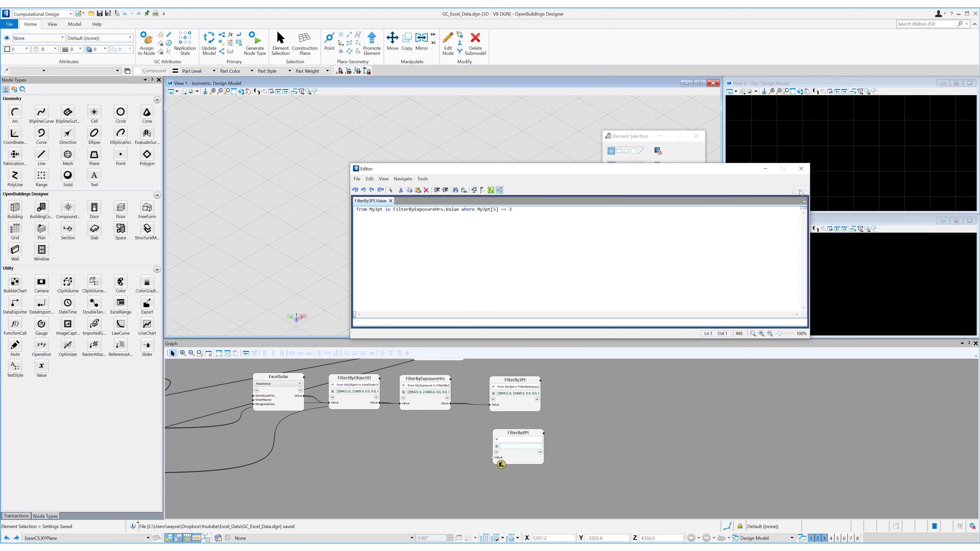
- Enter and apply the FilterBy4Pt expression "from My4pt in FilterByExposureHrs.Value where My4pt[5] == 4" and close the editor
left_click(497, 439)
key("ctrl+v")
left_click(378, 209)
key("BackSpace")
type("4")
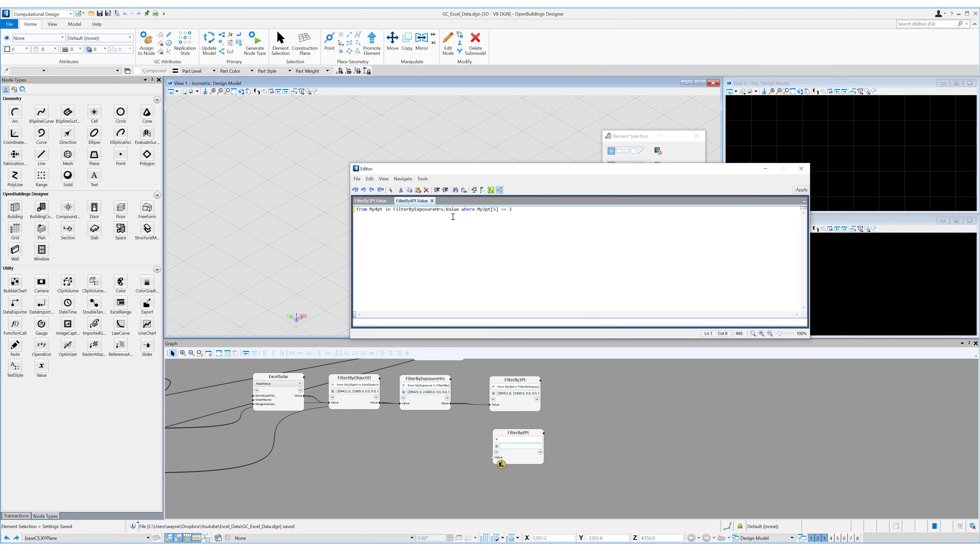
key("BackSpace")
type("4")
left_click(529, 212)
key("BackSpace")
type("4")
left_click(800, 190)
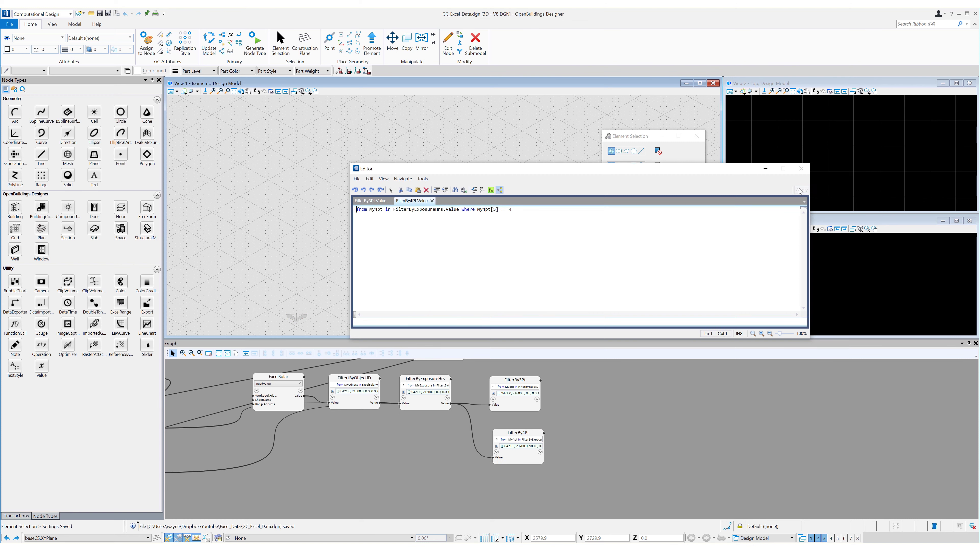
left_click(800, 168)
- Add the FilterBy3Pt and FilterBy4Pt nodes to the watches beside FilterByExposureHrs
right_click(509, 397)
left_click(548, 207)
left_click(350, 120)
left_click(351, 127)
left_click(351, 127)
right_click(524, 455)
left_click(555, 263)
- Compare the item counts of FilterByExposureHrs, FilterBy3Pt and FilterBy4Pt in the watches, then clear the watches and close the window
left_click(350, 133)
left_click(351, 134)
left_click(351, 121)
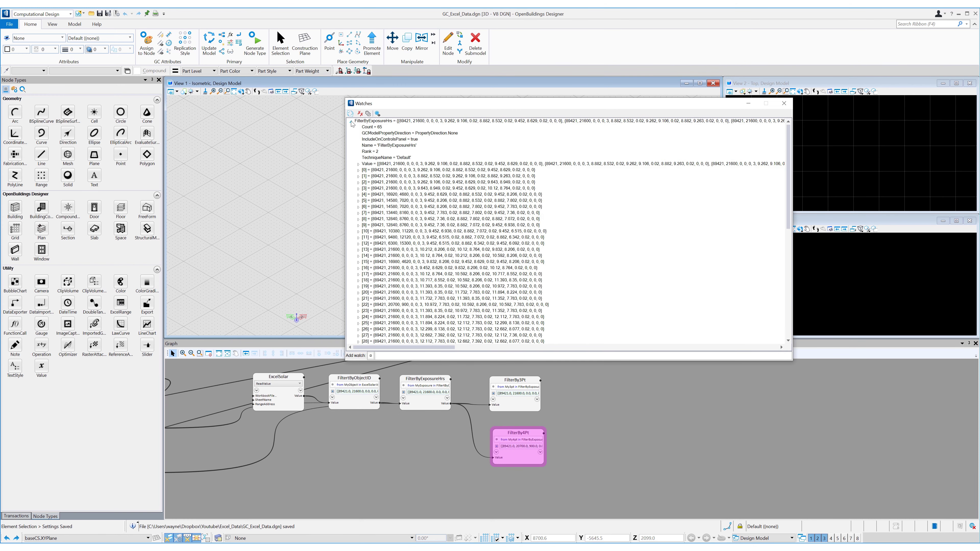
left_click(351, 121)
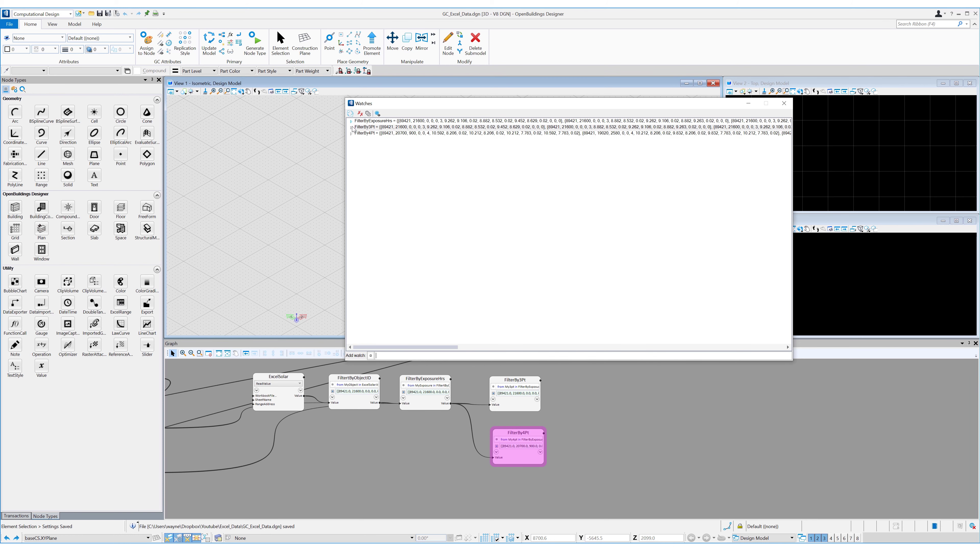
left_click(351, 128)
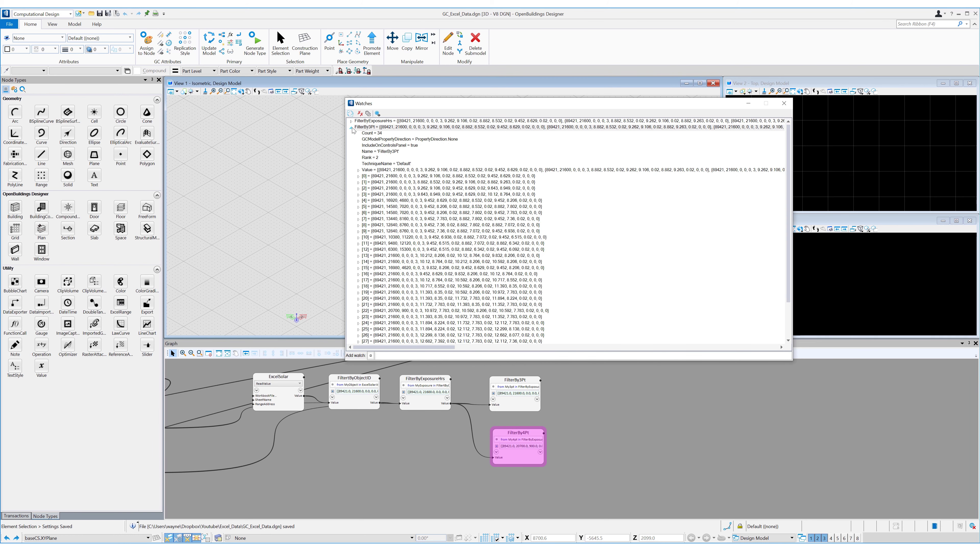
left_click(351, 128)
left_click(351, 134)
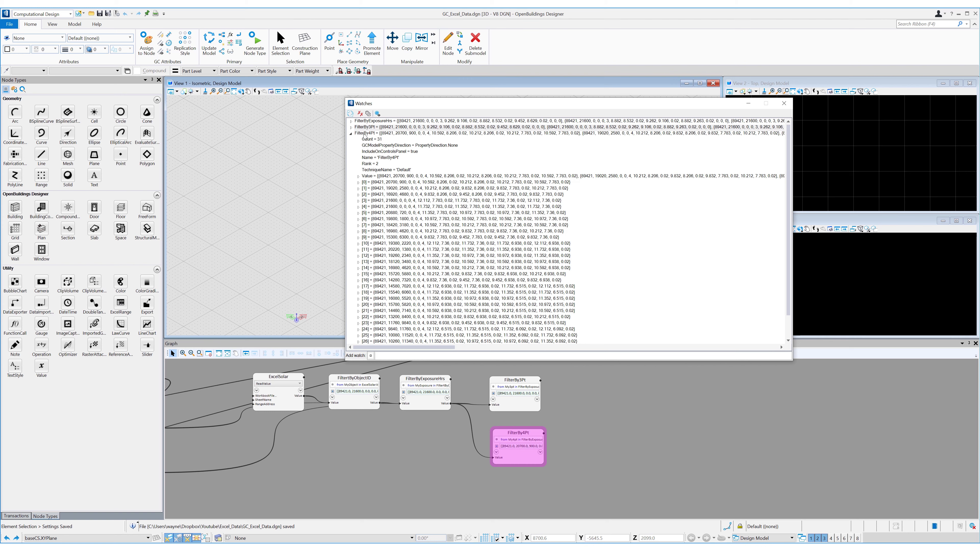
left_click(351, 133)
left_click(360, 113)
left_click(783, 103)
- Add a Polygon node to the right of the FilterBy3Pt node and set its technique to ByFunction
middle_click_drag(621, 418, 551, 449)
scroll(544, 442, "down", 3)
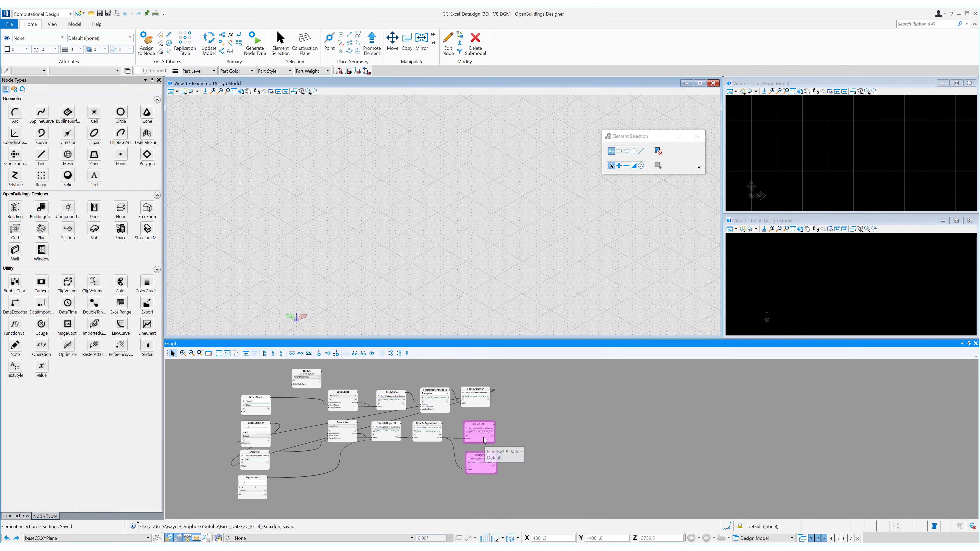
scroll(646, 441, "up", 3)
left_click_drag(147, 156, 489, 400)
left_click(489, 397)
left_click(478, 411)
- Start the polygon node's function with "function (double InputData)" and declare "Polygon MyPolygonList = {};" inside its braces
left_click(472, 410)
left_click(479, 409)
type("function (double InputData")
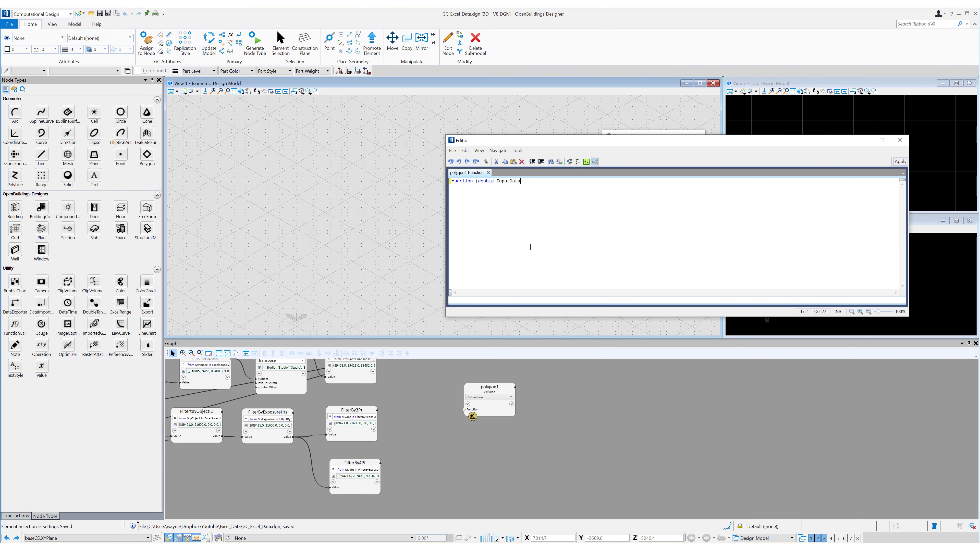
key("Return")
type("{")
key("Return")
type("polygon")
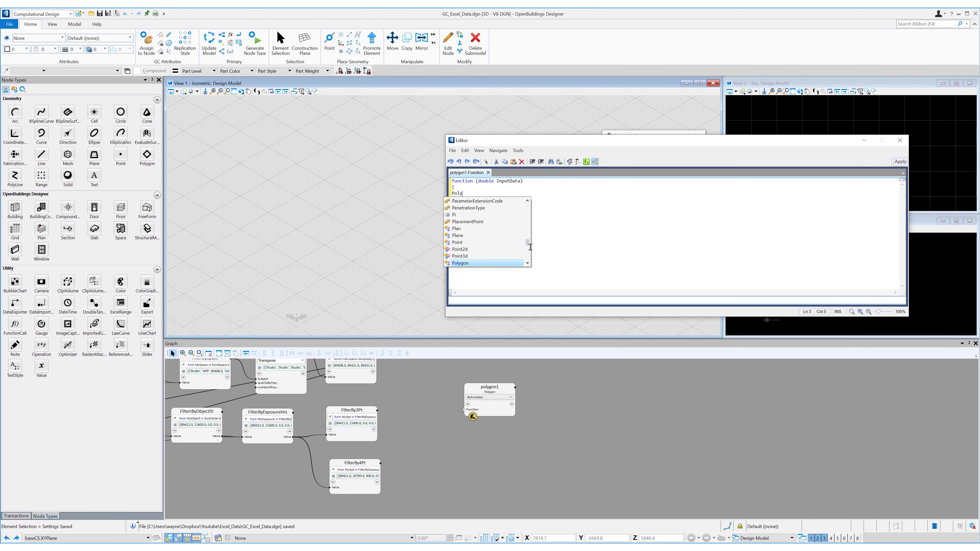
type(" MyPolygonList = {};")
key("Return")
- Add the loop "for (int i = 0; i < InputData.Count; ++i)" to the function body
type("for")
key("Tab")
type("InputData.Count")
key("Return")
- Inside the loop, define "Point mypt1 = new Point().ByCoordinateList(baseCS,{InputData[i][6],InputData[i][7],InputData[i][8]});"
type("Point mypt1 = new Point().ByCoordinateList(baseCS")
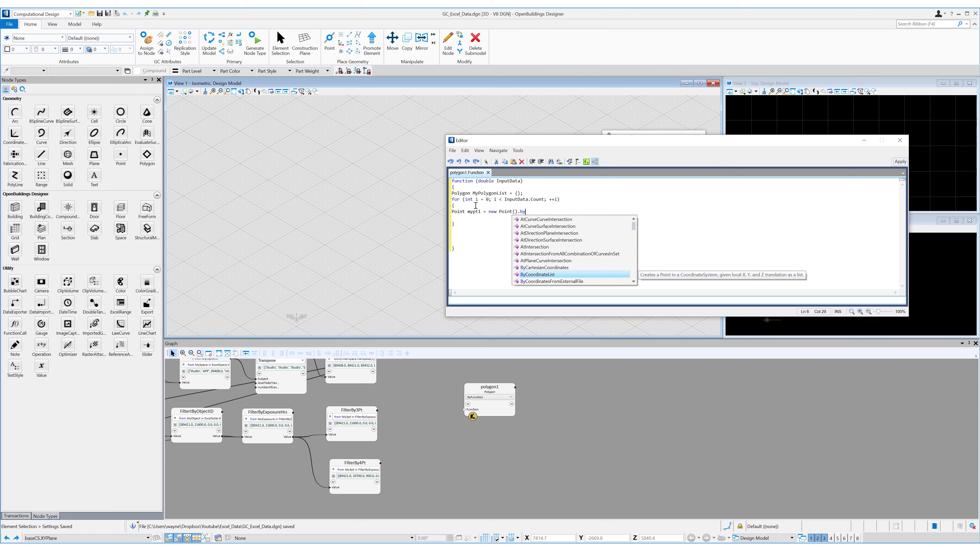
type(",InputData")
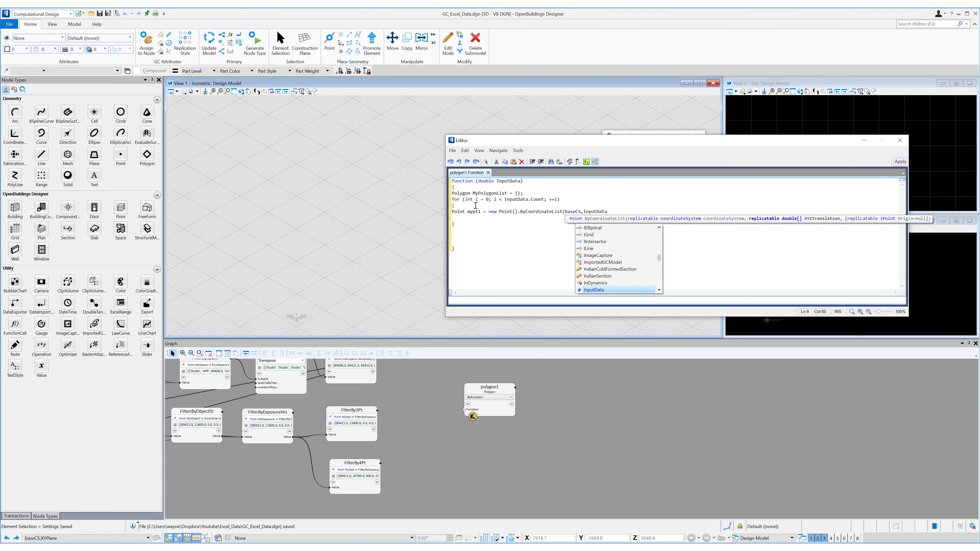
type("[i][6]")
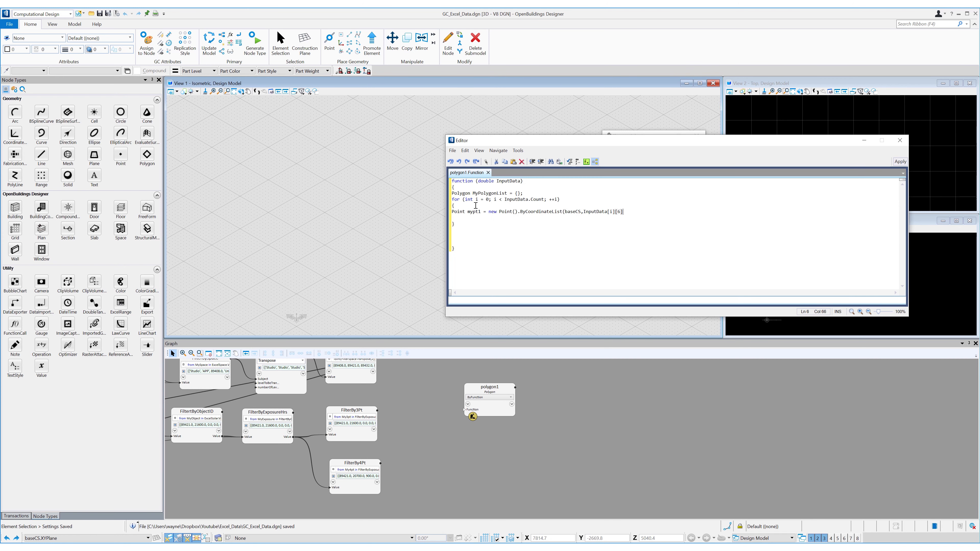
type("{")
key("End")
type(",")
left_click_drag(625, 212, 586, 211)
left_click(628, 213)
key("ctrl+v")
type(",")
key("ctrl+v")
type("]});")
- Duplicate the mypt1 line as mypt2 with InputData indexes 9, 10, 11 and mypt3 with indexes 12, 13, 14
key("Return")
left_click_drag(720, 212, 452, 211)
key("ctrl+v")
key("Return")
key("ctrl+v")
type("2391011")
left_click(624, 225)
type("12")
left_click(667, 225)
type("1314")
- Build MyPolygon by vertices mypt1, mypt2 and mypt3, add it to MyPolygonList, return the list, and apply the function
key("Return")
type("Polygon MyPolygon = new P")
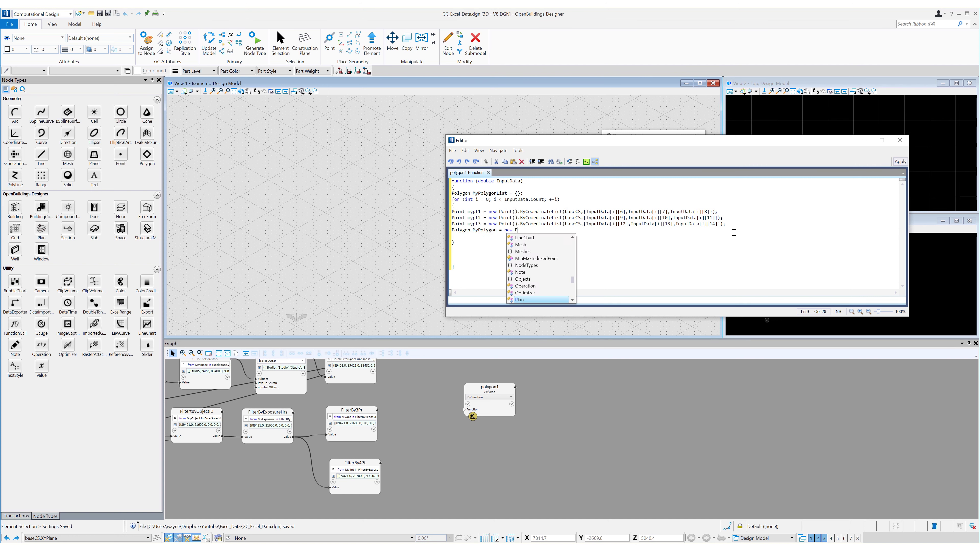
type("olygon().ByVertices({P")
key("BackSpace")
type("mypt1,mypt2,mypt3});")
key("Return")
type("MyPolygonList.Add(MyPolygon);")
left_click(459, 259)
type("return MyPolygonList;")
left_click(899, 162)
left_click(898, 140)
- Connect FilterBy3Pt to the polygon node's InputData and inspect the first row of FilterBy3Pt in the watches
left_click_drag(376, 410, 488, 414)
key("Return")
right_click(351, 427)
left_click(411, 239)
left_click(350, 121)
left_click(358, 169)
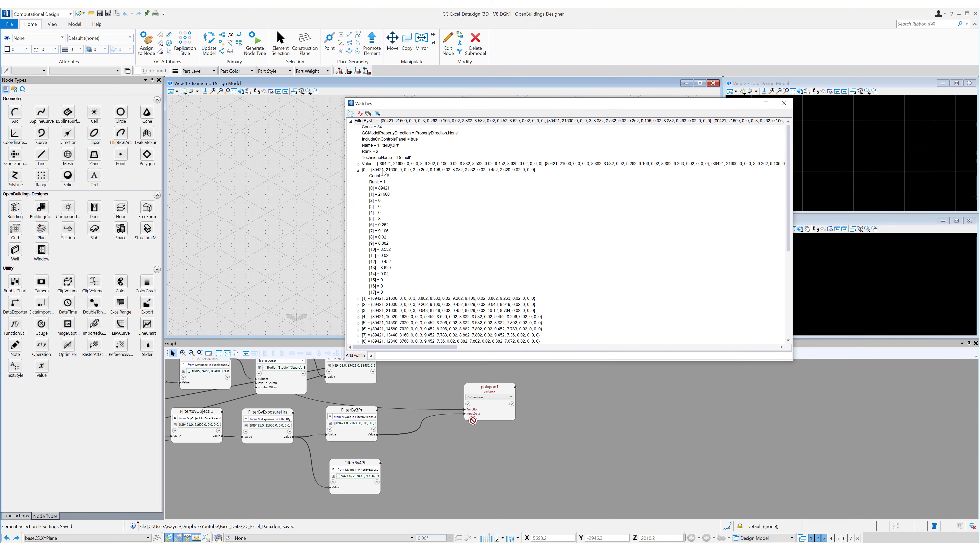
left_click(358, 169)
left_click(783, 103)
- Revise the InputData parameter's declaration in the polygon node's function, apply it, and close the editor
left_click(472, 409)
left_click(494, 410)
double_click(484, 180)
left_click(899, 161)
left_click(898, 140)
- Connect FilterBy3Pt.Value to the polygon node's InputData and fit the isometric view to the geometry
left_click_drag(377, 410, 463, 414)
type(".Value")
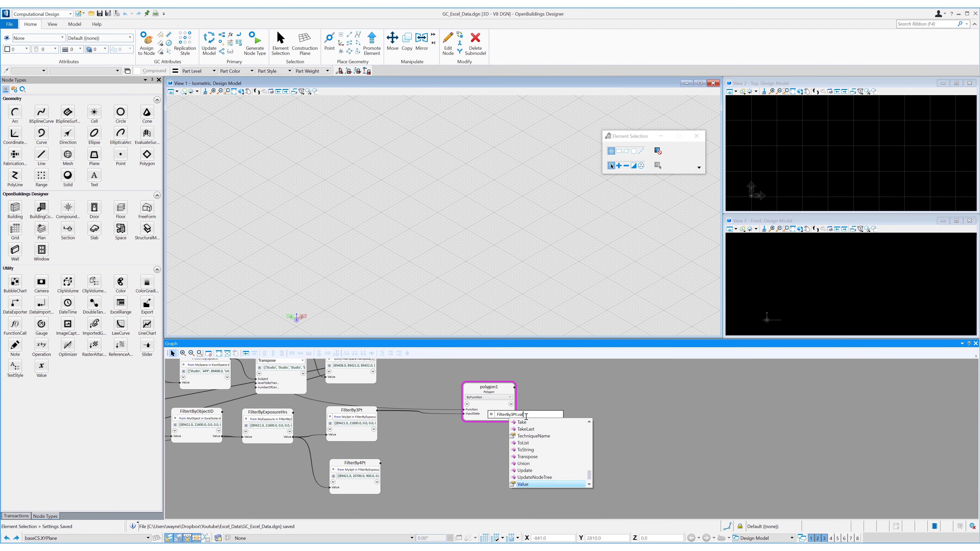
key("Return")
left_click(233, 91)
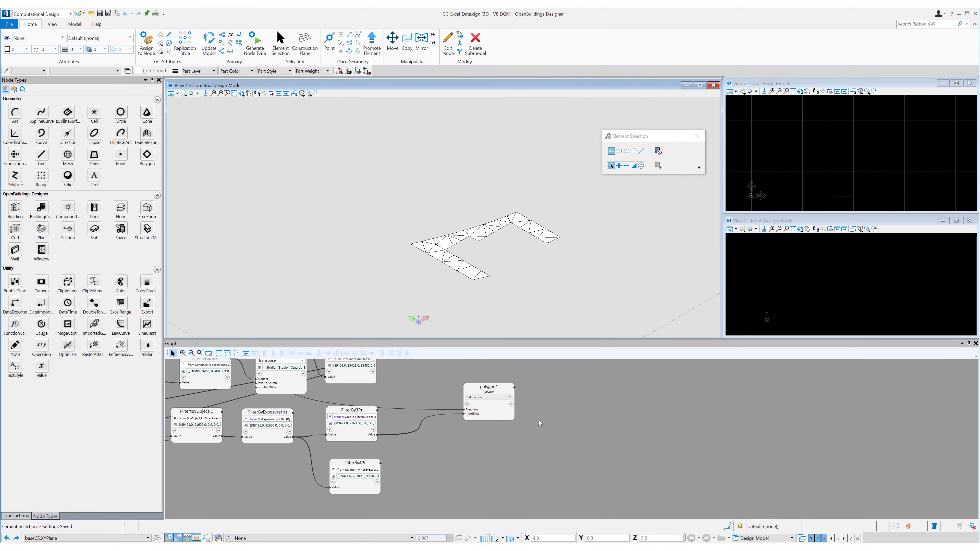
- Move the polygon node farther from FilterBy3Pt and set the SpaceSelector slider to 2
left_click_drag(488, 387, 533, 380)
middle_click_drag(197, 512, 550, 492)
left_click_drag(304, 418, 312, 418)
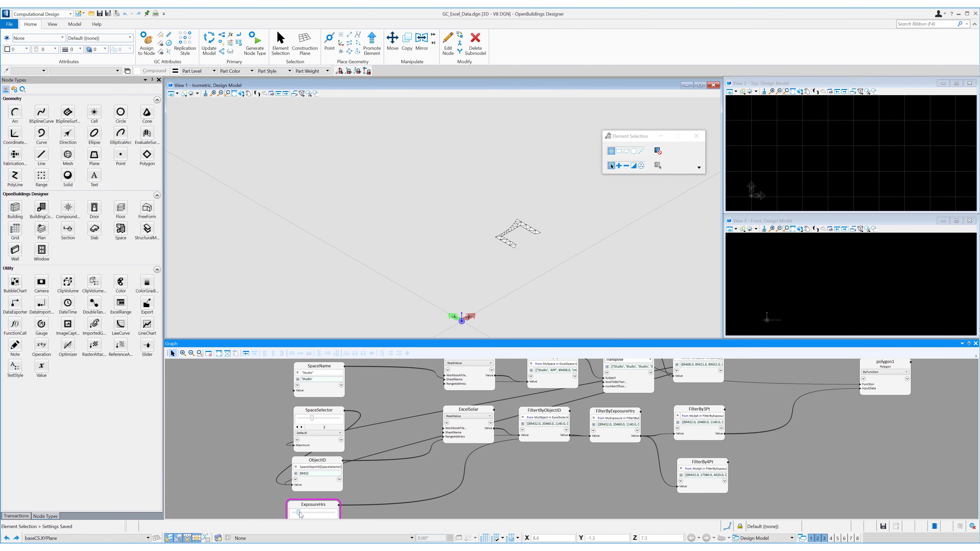
- Hide the polygon geometry and move the FilterBy4Pt node farther below FilterBy3Pt to free up space
right_click(691, 400)
left_click(708, 307)
middle_click_drag(450, 450, 404, 387)
left_click_drag(400, 441, 394, 516)
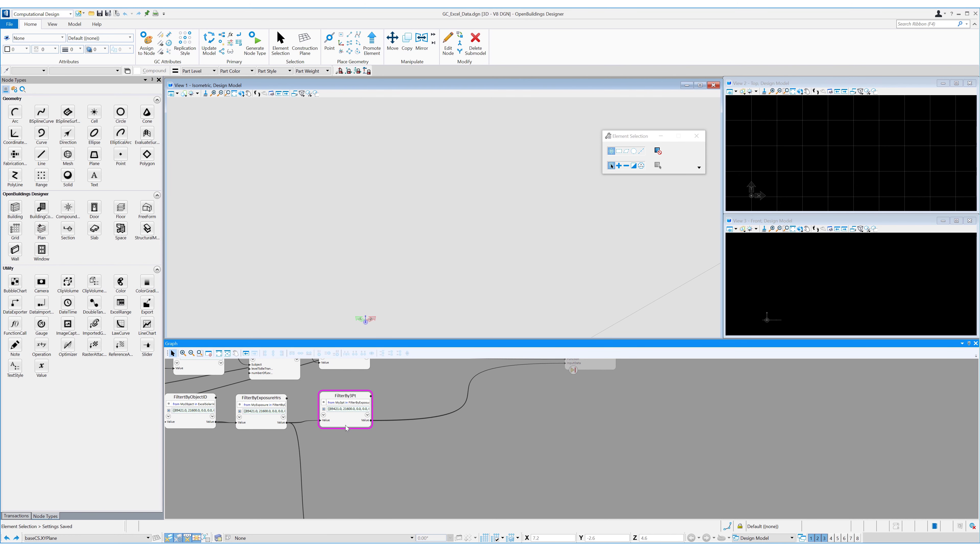
- Examine the FilterBy3Pt rows in the watches to locate the point coordinates, then close the window
right_click(346, 416)
left_click(382, 222)
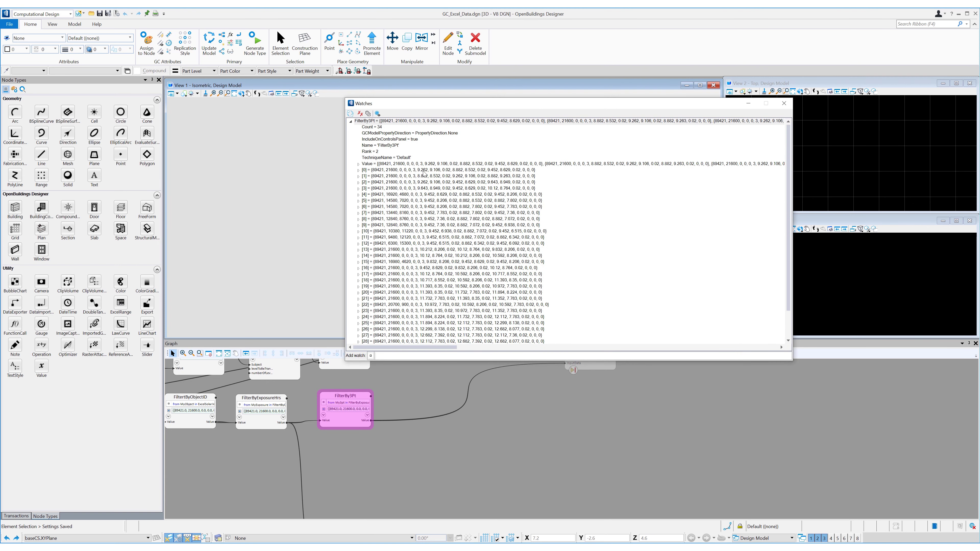
left_click(350, 121)
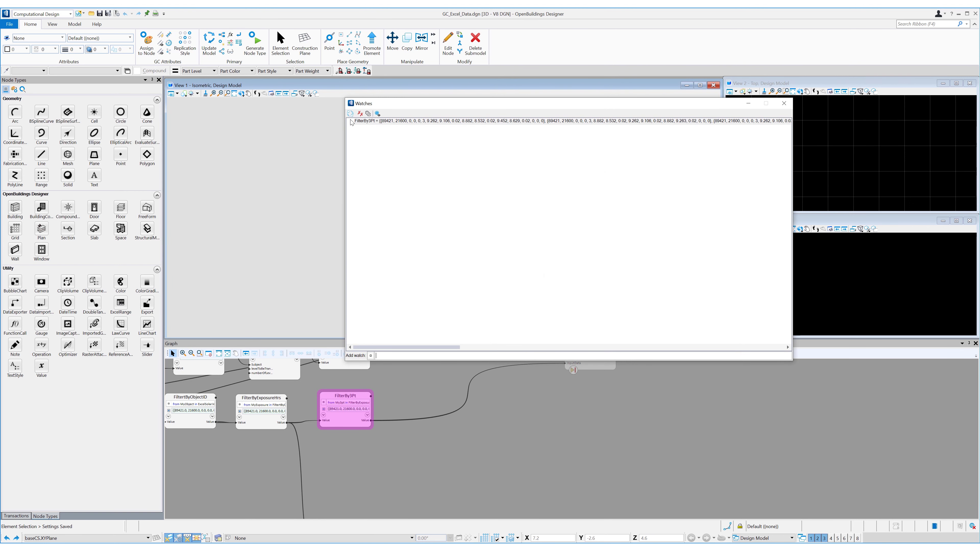
left_click(780, 106)
- Add an Operation node to the right of FilterBy3Pt and name it FilterXYZPt1
left_click(319, 435)
scroll(318, 434, "up", 2)
left_click_drag(41, 347, 477, 397)
double_click(476, 382)
type("Filter")
left_click(549, 402)
type("XYZPt1")
key("Return")
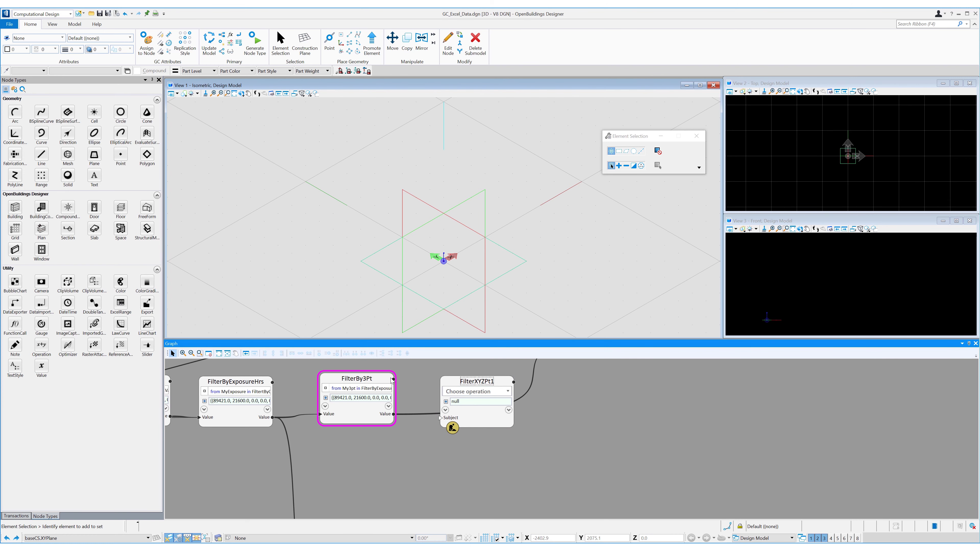
- Connect FilterBy3Pt to the Subject of FilterXYZPt1 and choose Sublist as its operation
left_click_drag(393, 379, 440, 418)
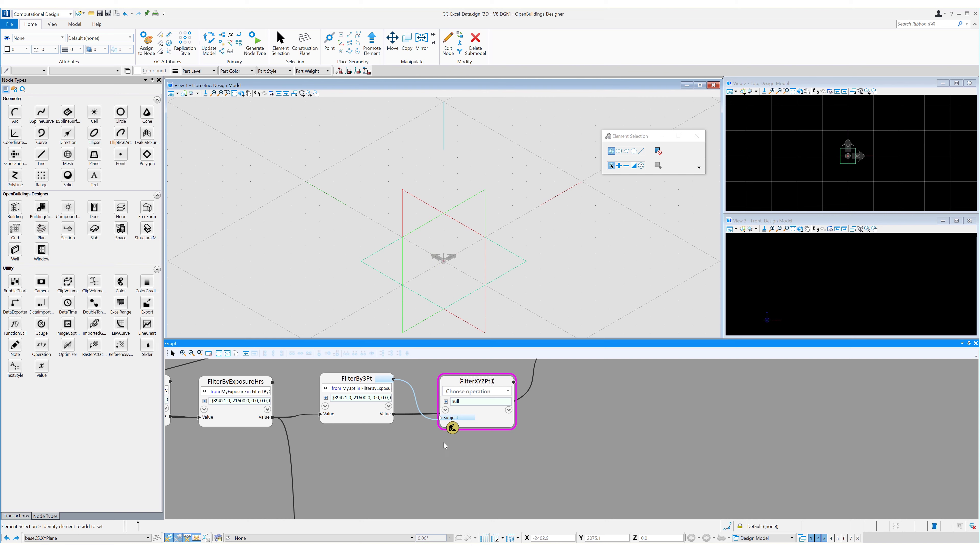
left_click(498, 390)
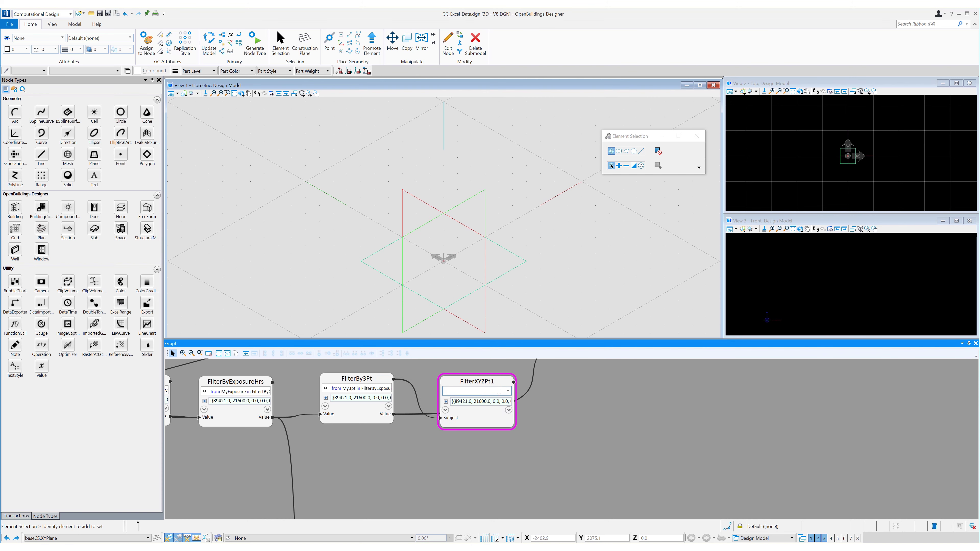
type("sub")
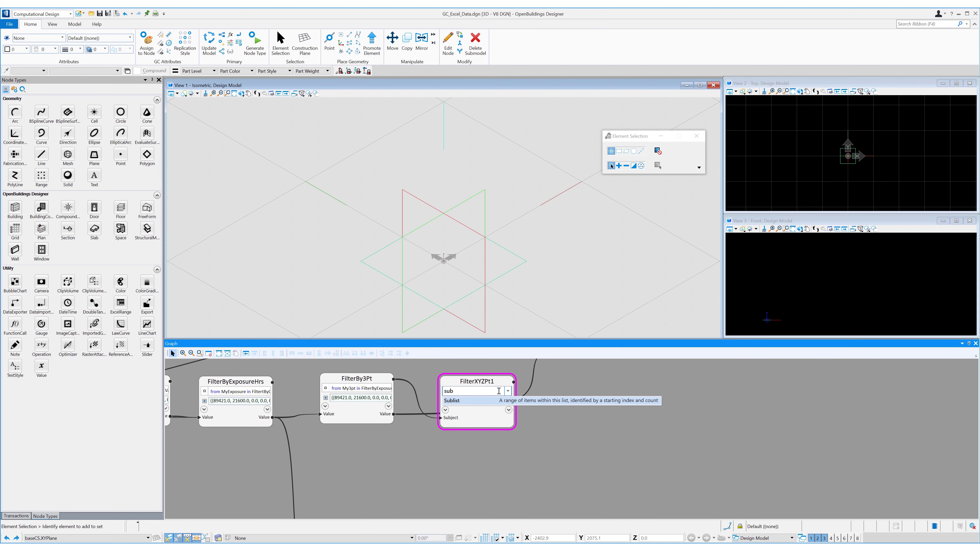
key("Return")
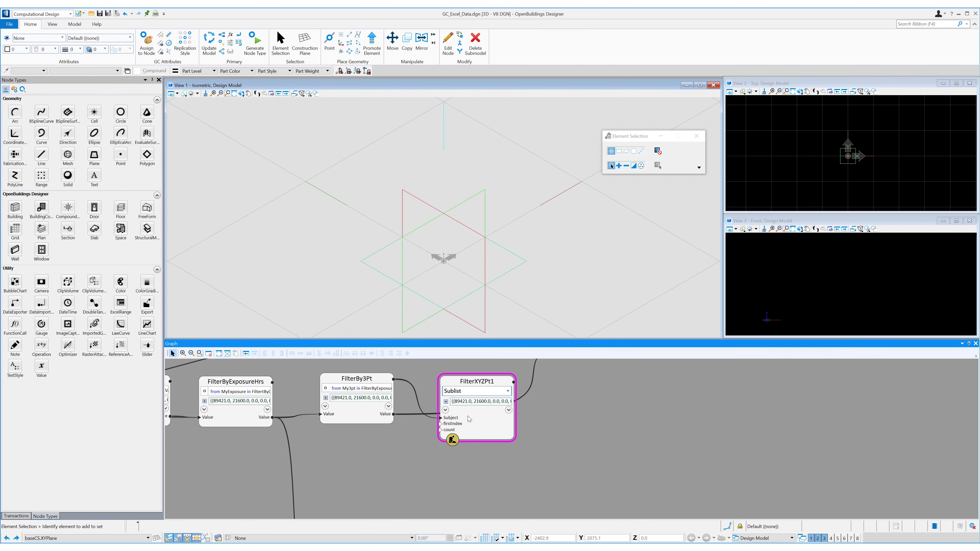
- Set the firstIndex of FilterXYZPt1 to 6 and its count to 3
left_click(455, 424)
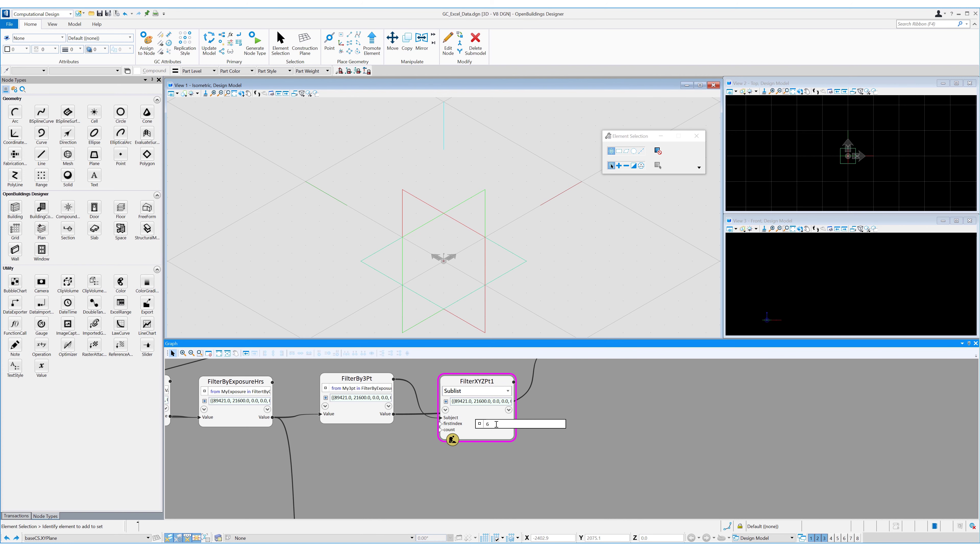
key("Return")
left_click(458, 430)
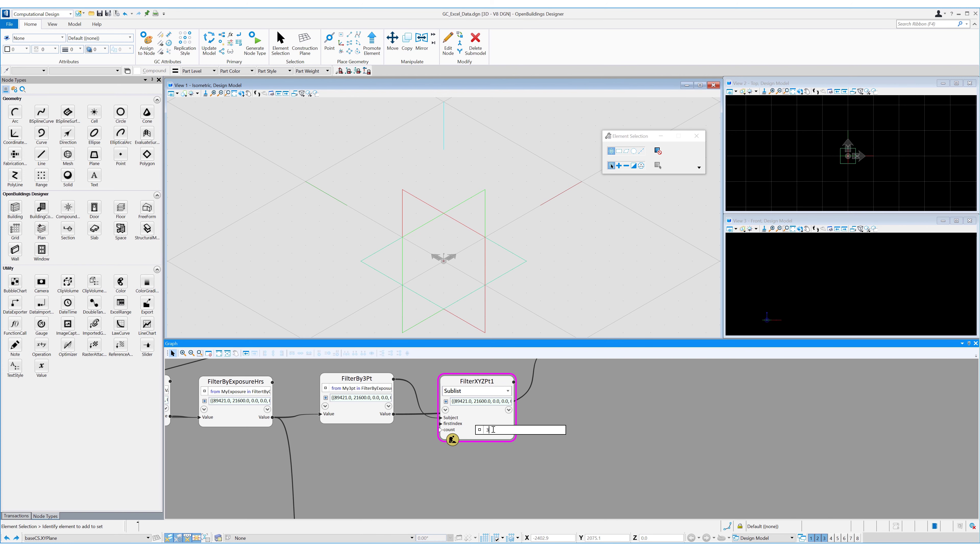
type("3")
key("Return")
- Add FilterXYZPt1 to the watches and examine which items its sublist contains
right_click(485, 407)
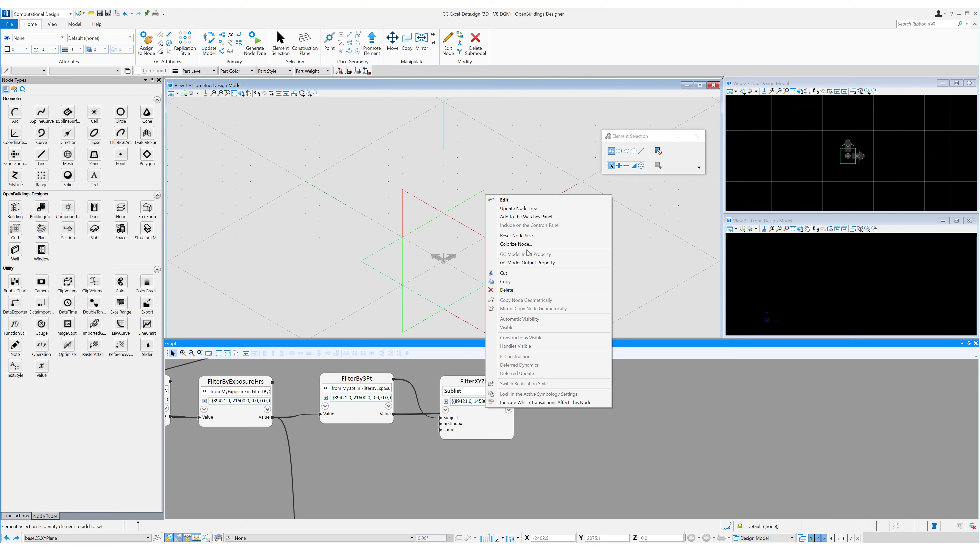
left_click(525, 217)
left_click(350, 120)
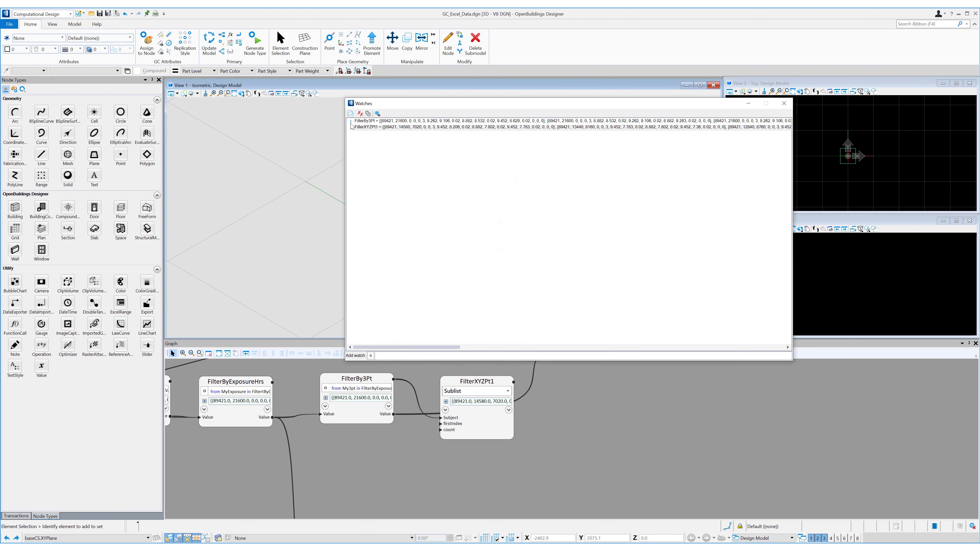
left_click(350, 128)
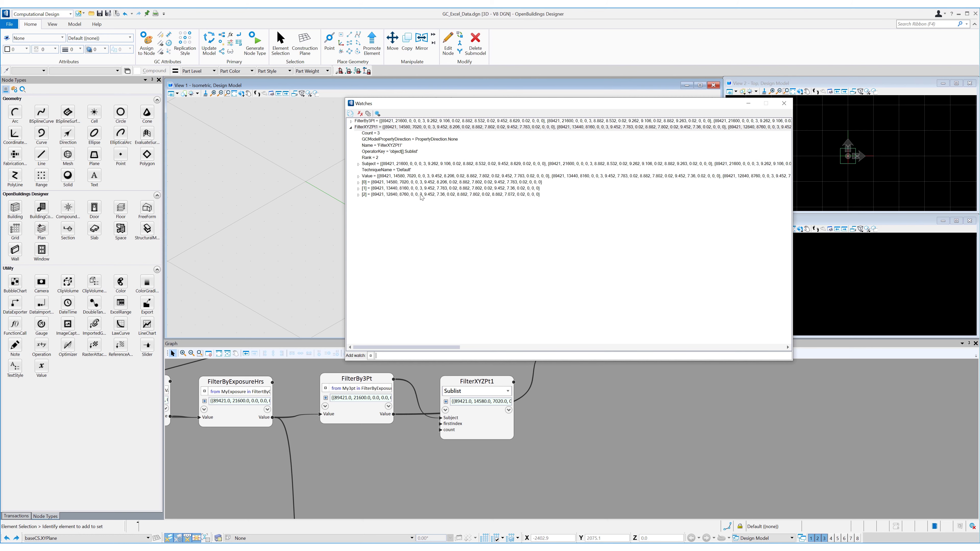
- Move FilterXYZPt1 to the right and add an Operation node between it and FilterBy3Pt
left_click_drag(477, 381, 566, 378)
left_click(783, 103)
left_click_drag(41, 345, 430, 416)
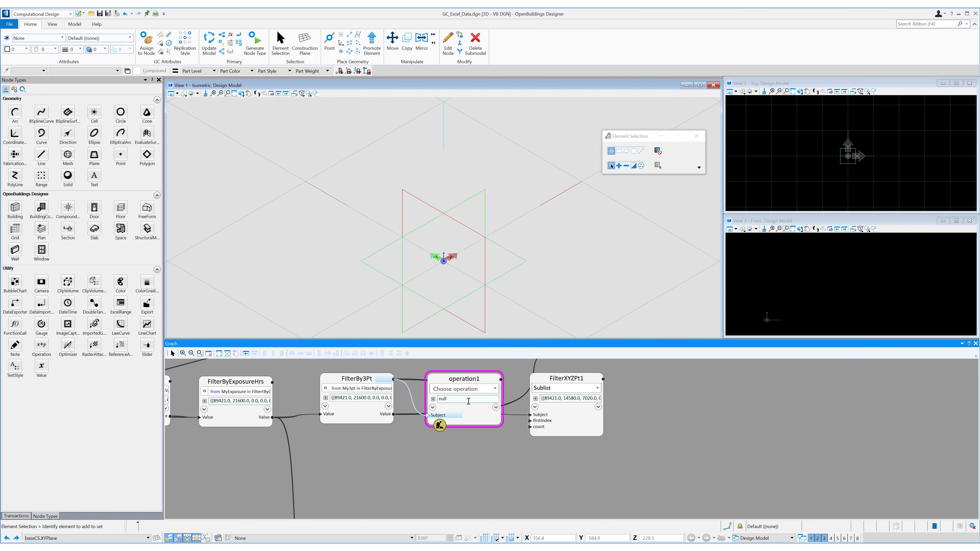
- Set the new Operation node to Transpose and name it FilterBy3PtTranspose
left_click(468, 389)
type("Transpose")
key("Return")
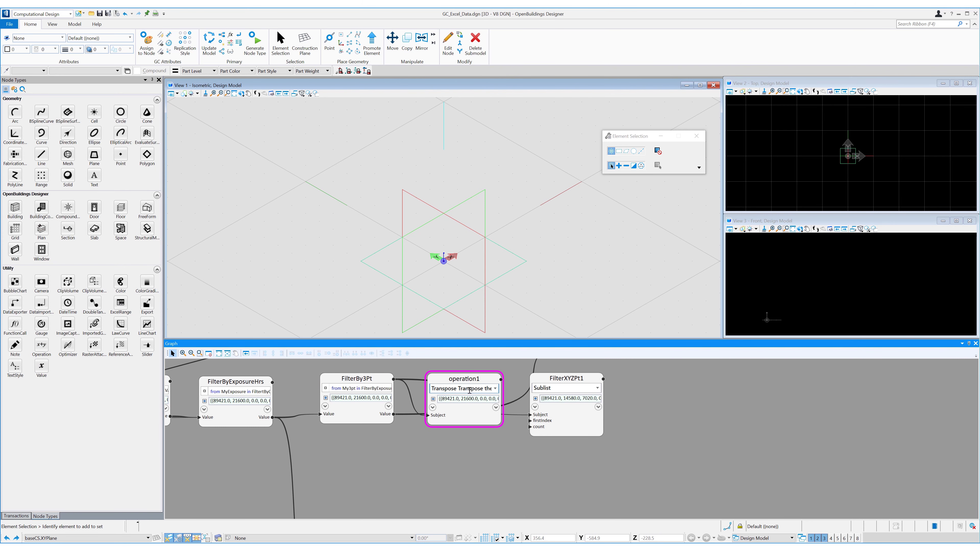
double_click(467, 381)
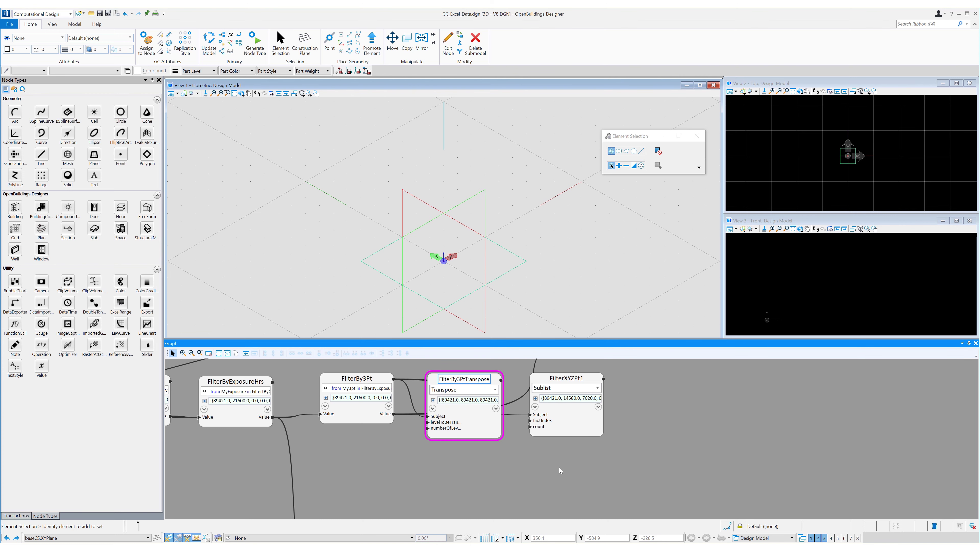
- Replace the Subject connection of FilterXYZPt1 with FilterBy3PtTranspose and examine the resulting sublist in the watches
right_click(414, 384)
left_click(459, 384)
left_click(501, 379)
right_click(574, 415)
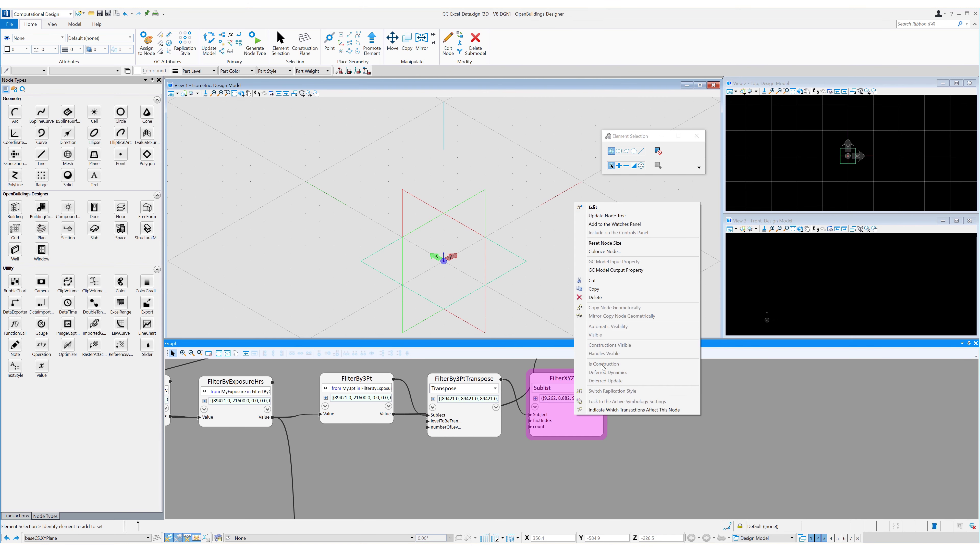
left_click(614, 225)
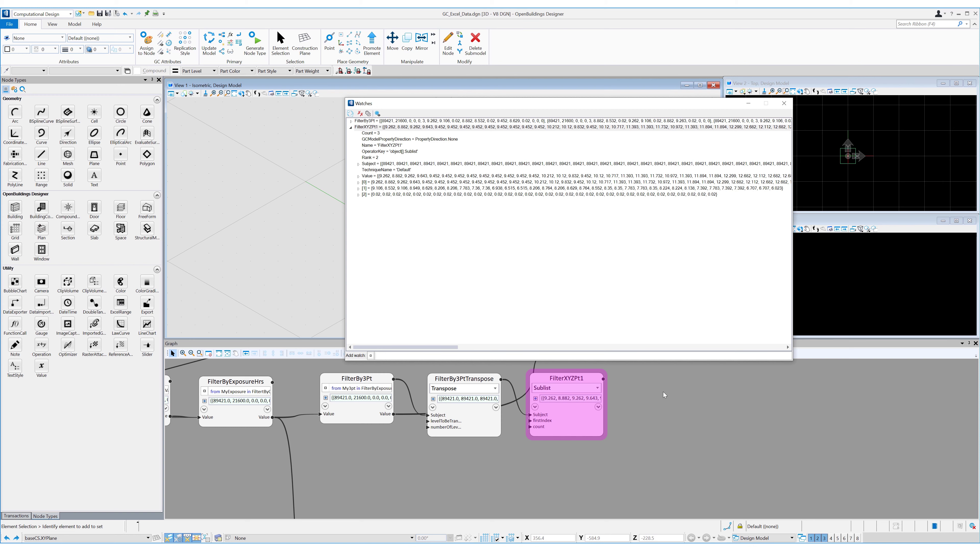
- Add an Operation node after FilterXYZPt1, set it to Transpose with FilterXYZPt1 as its Subject, and name it My3ptXYZ
middle_click_drag(650, 411, 549, 423)
left_click(783, 103)
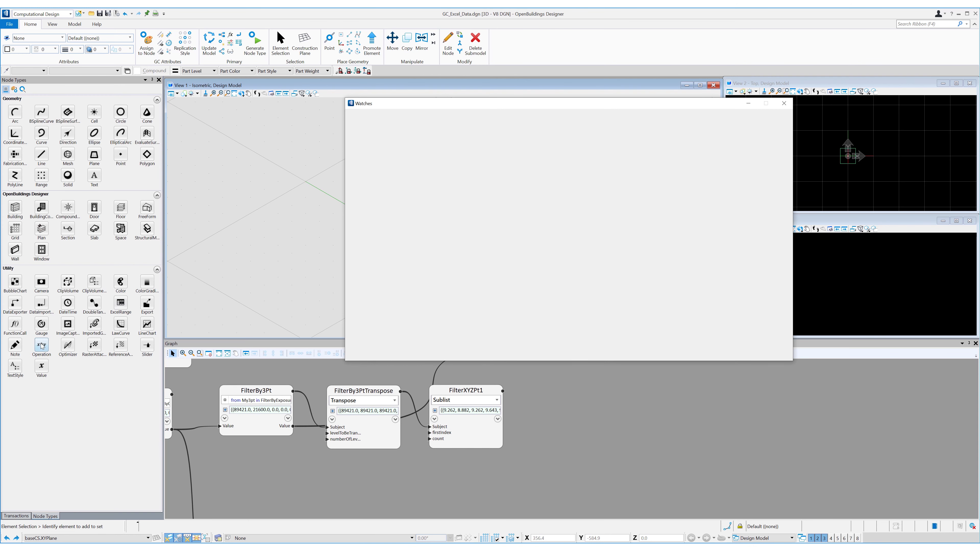
left_click_drag(42, 347, 544, 433)
left_click(567, 411)
left_click(569, 414)
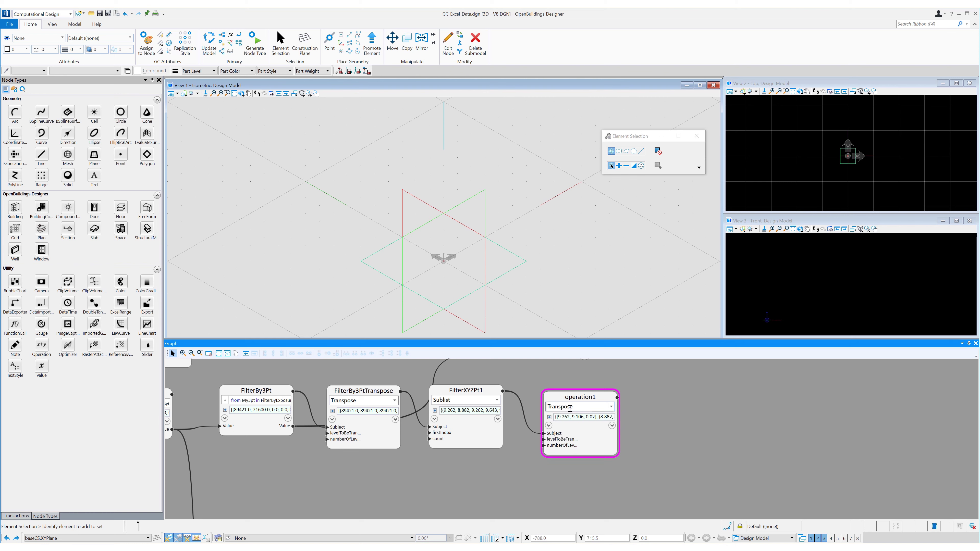
double_click(580, 399)
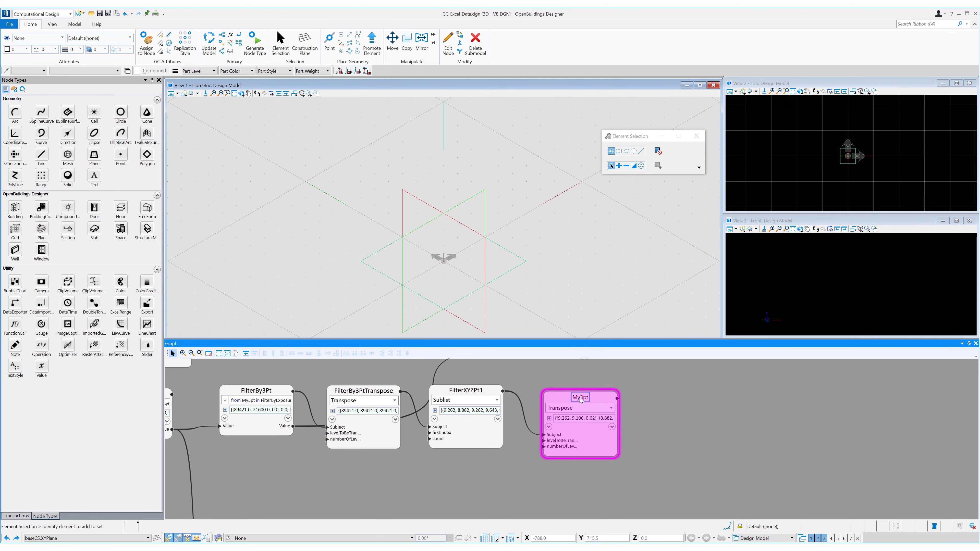
left_click(551, 397)
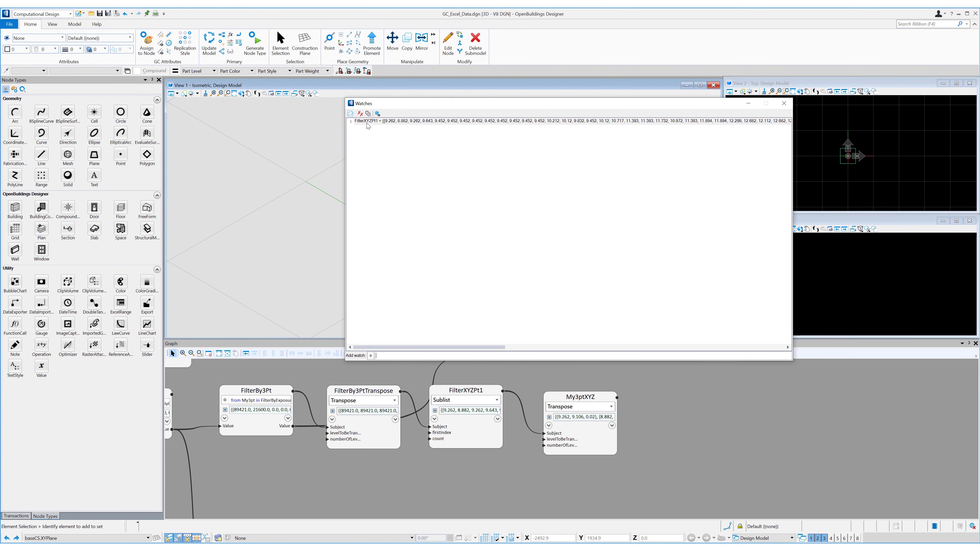
- Add My3ptXYZ to the watches and examine its transposed coordinate lists
type("My3ptXYZ")
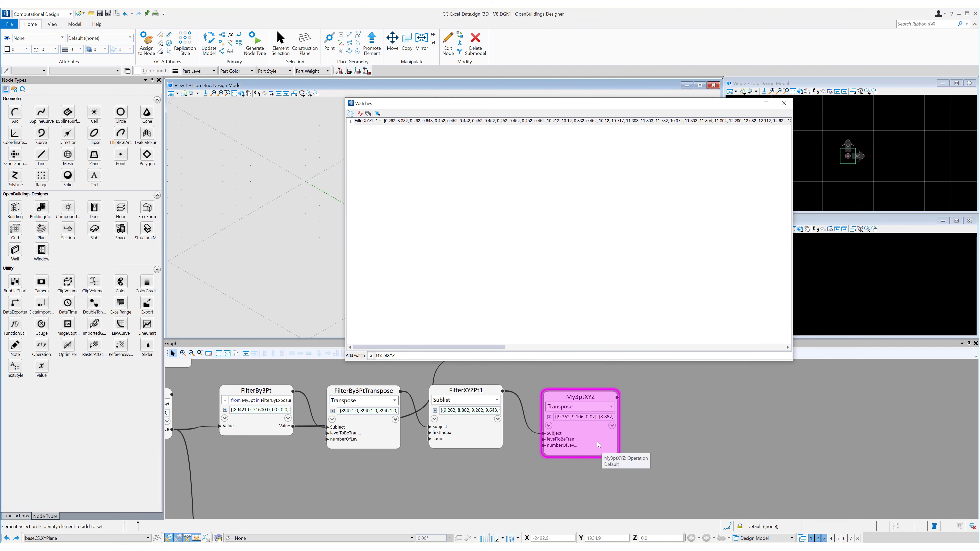
key("Return")
right_click(597, 441)
left_click(360, 131)
left_click(350, 127)
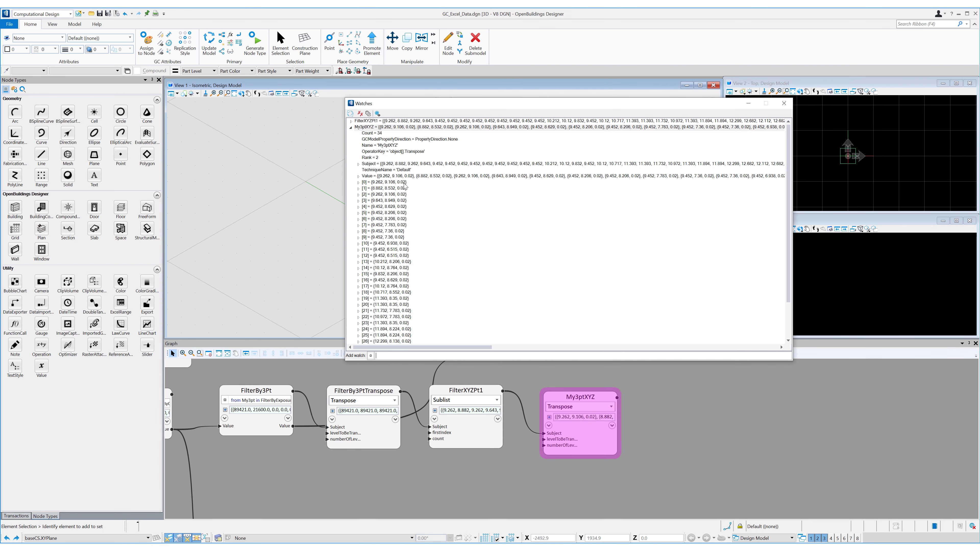
left_click(784, 103)
- Add a Point node beside My3ptXYZ and name it My3Pt1
left_click(121, 154)
left_click(703, 402)
type("M")
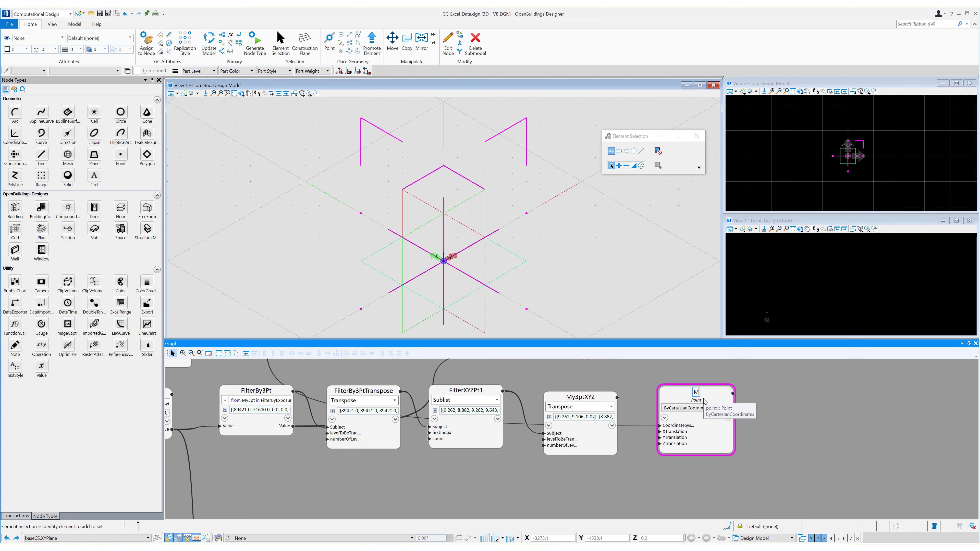
type("y3Pt1")
key("Return")
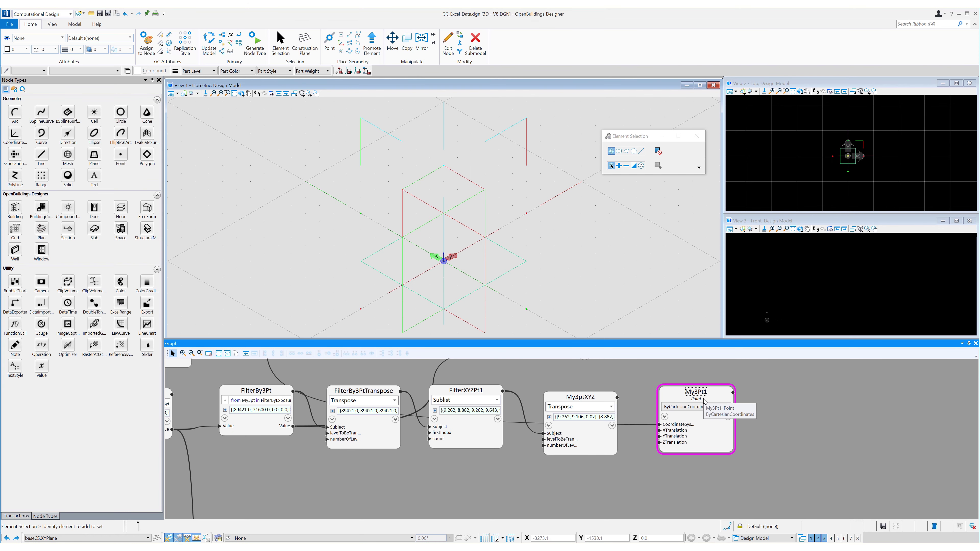
- Set My3Pt1 to the ByCoordinateList technique and connect My3ptXYZ to its XYZTranslation input
left_click(692, 407)
scroll(715, 270, "down", 1)
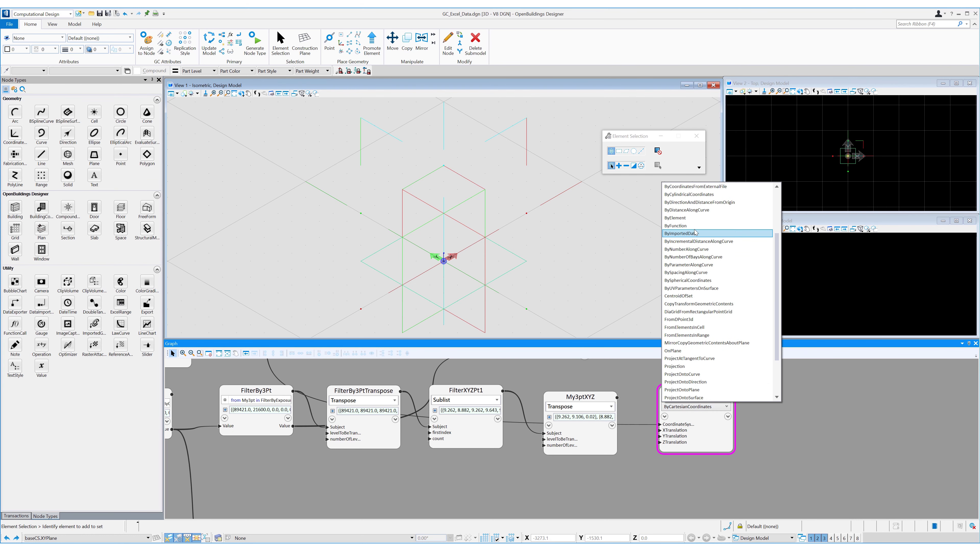
scroll(714, 242, "up", 1)
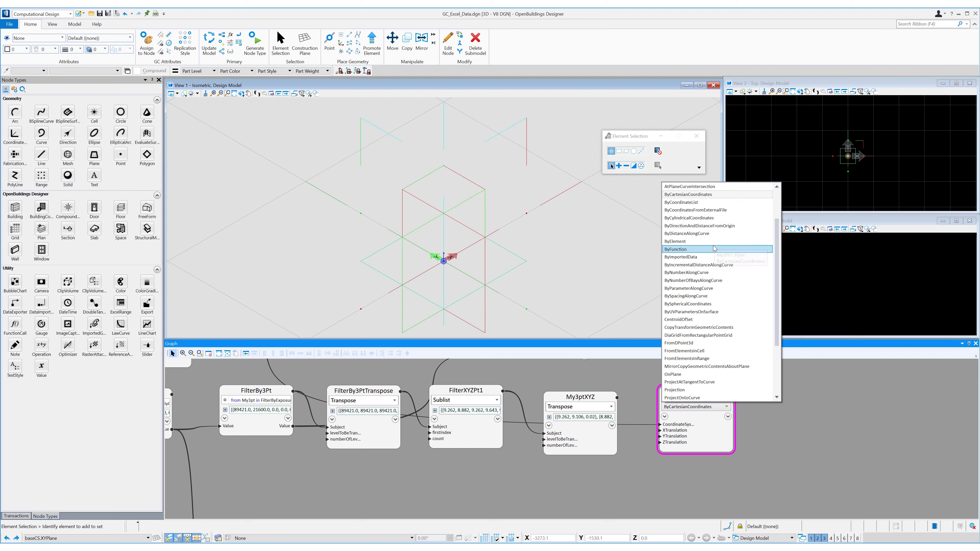
left_click(687, 202)
left_click_drag(617, 397, 659, 431)
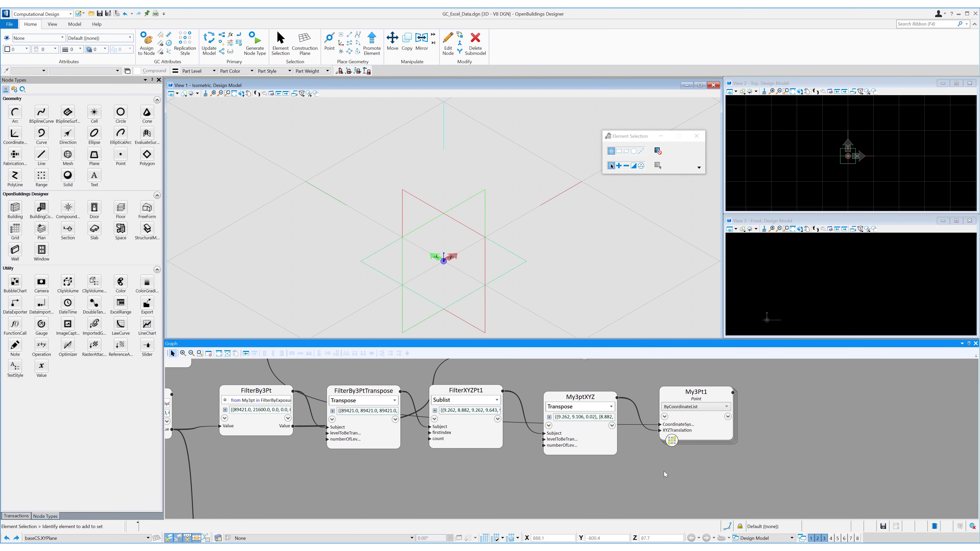
scroll(448, 261, "up", 8)
scroll(372, 218, "up", 3)
- Move My3Pt1 farther from My3ptXYZ and add a Value node between them with the expression My3ptXYZ*1000
left_click_drag(696, 391, 761, 393)
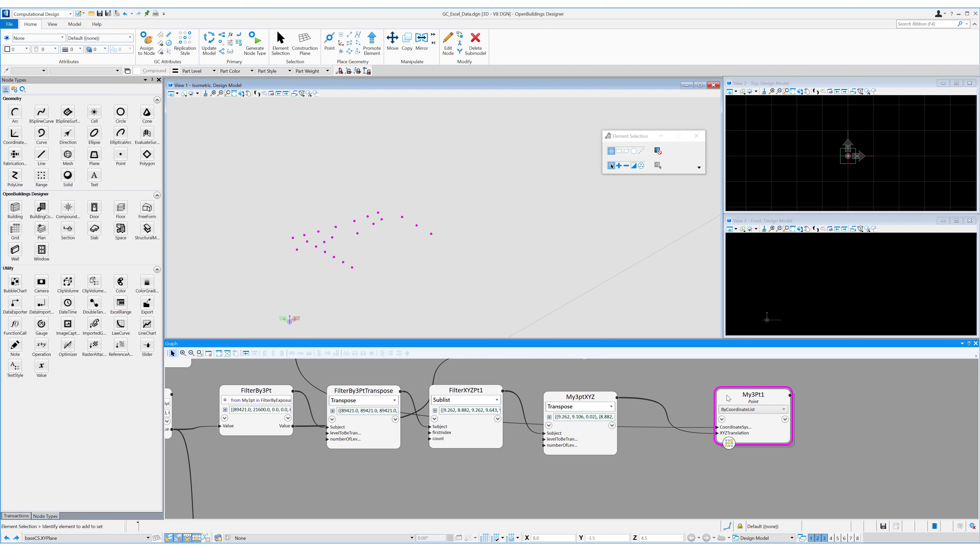
left_click(41, 366)
left_click(654, 396)
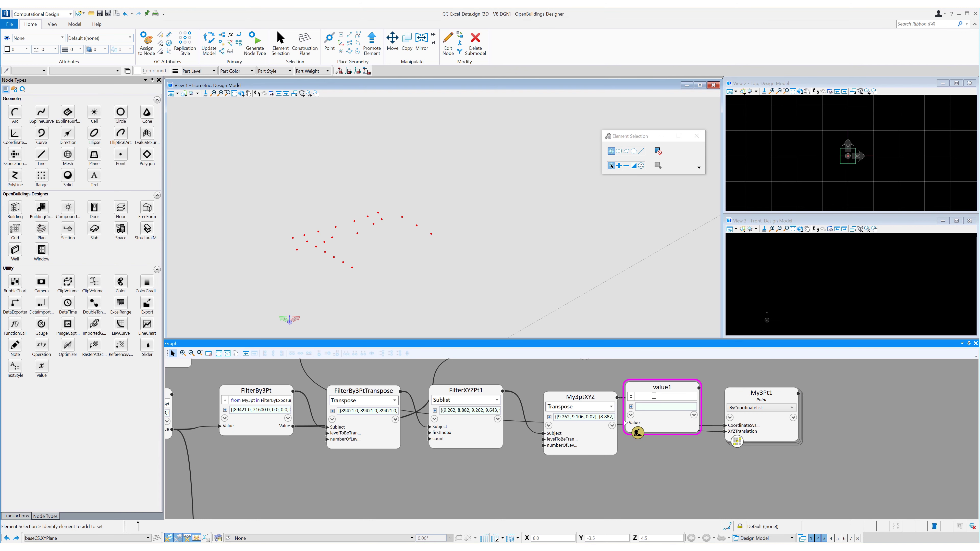
left_click_drag(633, 387, 645, 388)
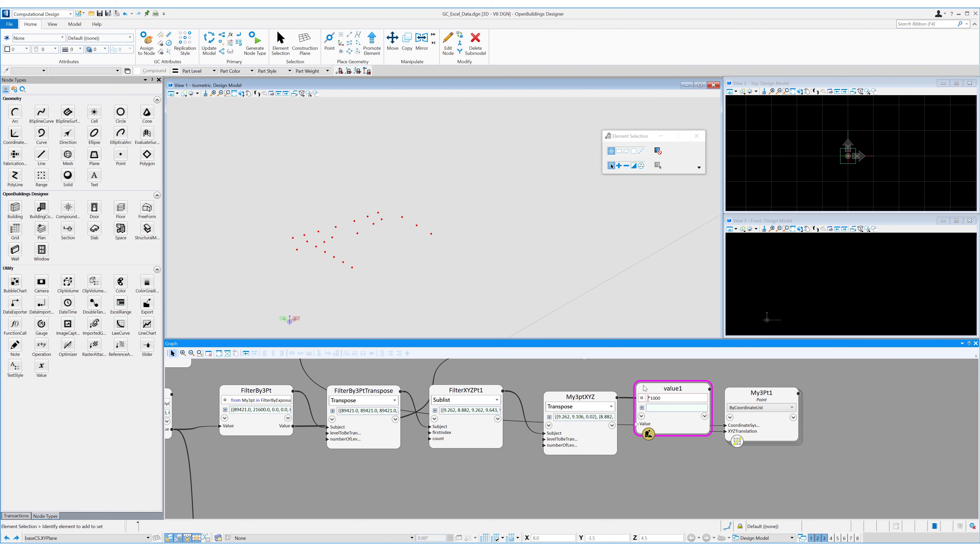
type("my3pt")
key("Down")
key("Return")
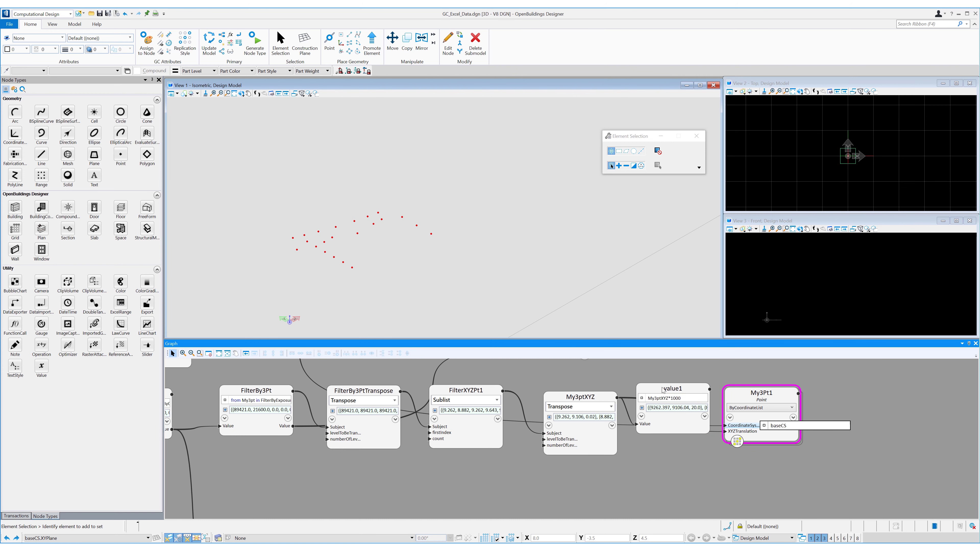
- Name the Value node My3ptXYZmm and use it as My3Pt1's XYZTranslation input
double_click(673, 390)
type("My3ptXYZmm")
key("Return")
mouse_move(802, 431)
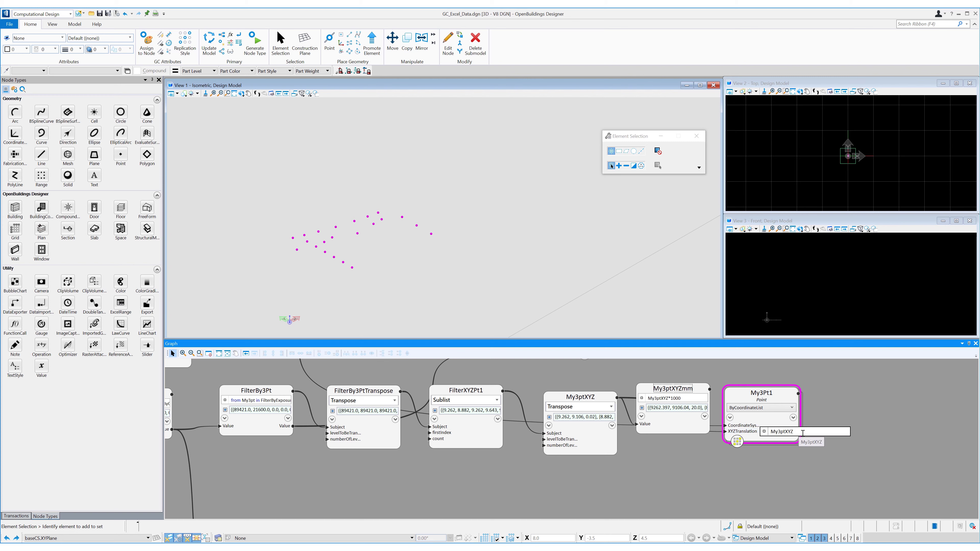
key("Return")
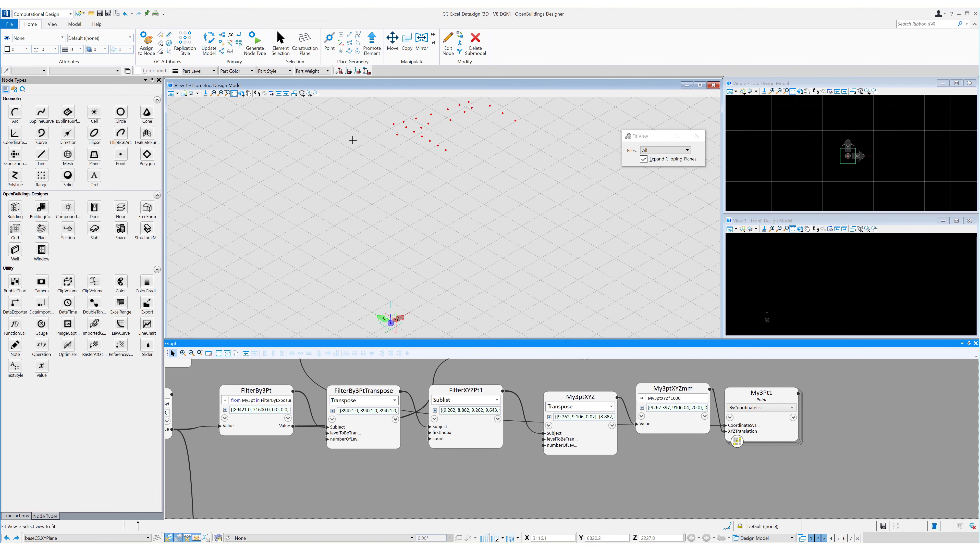
left_click_drag(772, 435, 795, 433)
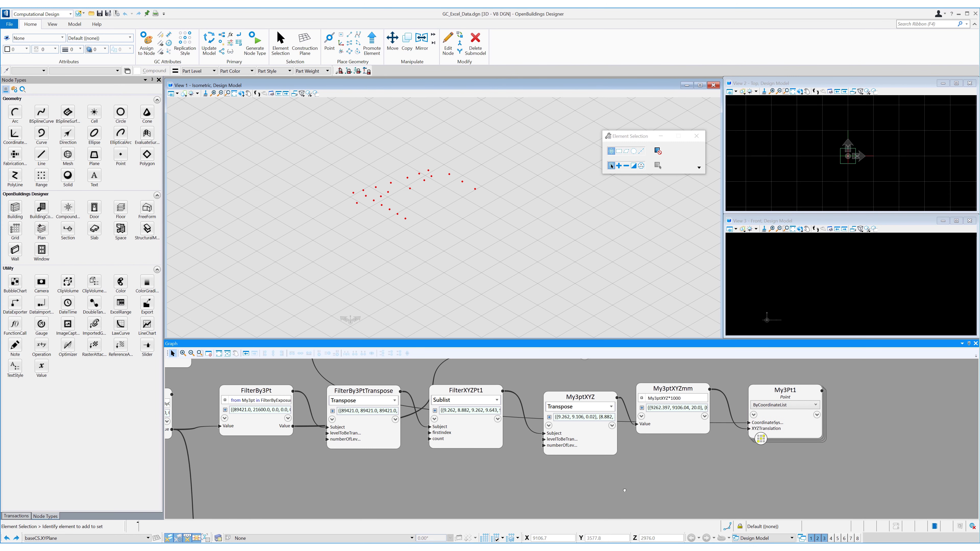
- Duplicate the first-point chain of Sublist, Transpose, millimetre Value and Point nodes below the original row
scroll(632, 490, "down", 2)
middle_click_drag(602, 478, 541, 447)
left_click_drag(787, 452, 457, 383)
right_click(610, 454)
right_click(537, 426)
left_click(557, 297)
right_click(518, 457)
left_click(540, 463)
- Rename and rewire the first two chains so My3ptXYZ2 uses FilterXYZPt2, and set FilterXYZPt2's firstIndex to 9
left_click(529, 434)
double_click(526, 375)
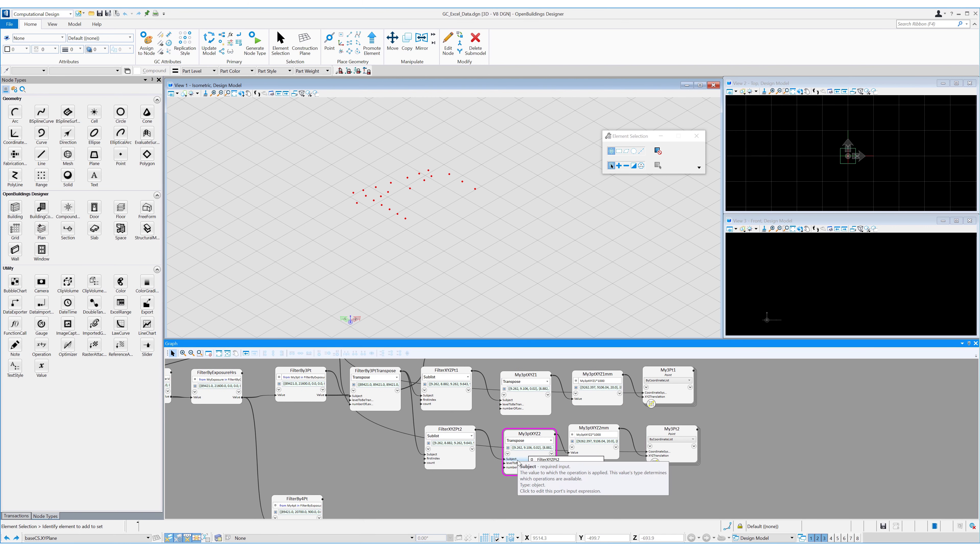
left_click(580, 468)
left_click(523, 464)
left_click(441, 438)
left_click(430, 399)
left_click(441, 461)
left_click(440, 459)
type("9")
key("Return")
- Duplicate the second-point row as a third row ending in My3Pt3, and advance FilterXYZPt3's firstIndex to the third point's coordinates
left_click_drag(736, 423, 456, 485)
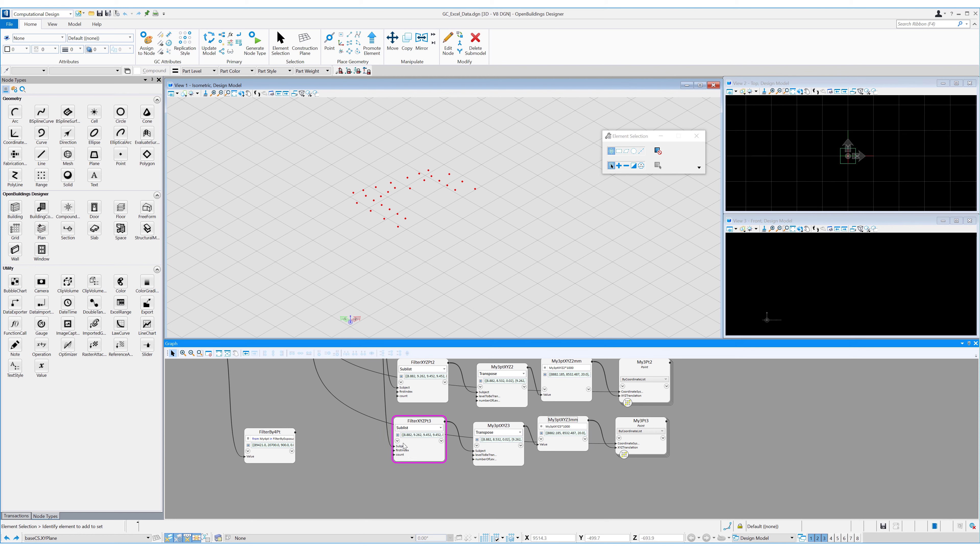
left_click(407, 451)
type("9")
key("Return")
middle_click_drag(671, 478, 586, 514)
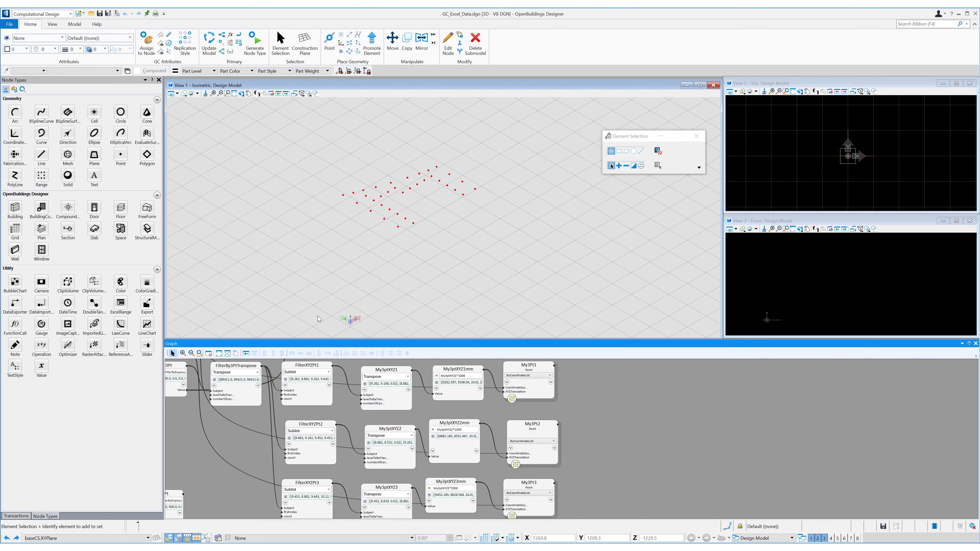
- Add a Polygon node using the ByVertices technique and supply My3Pt1, My3Pt2 and My3Pt3 as its vertices
left_click(147, 154)
left_click(649, 418)
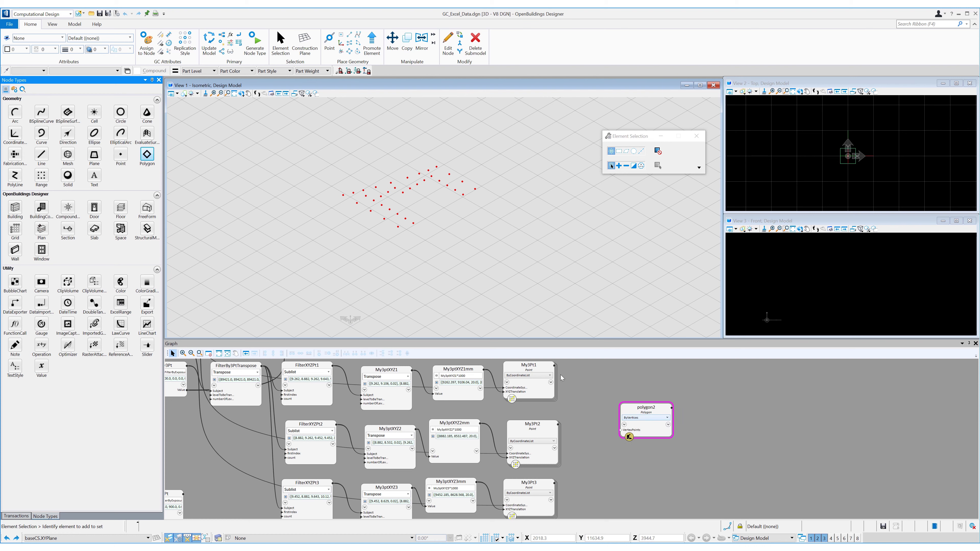
left_click(629, 429)
left_click(657, 431)
left_click_drag(594, 503, 521, 380)
key("Return")
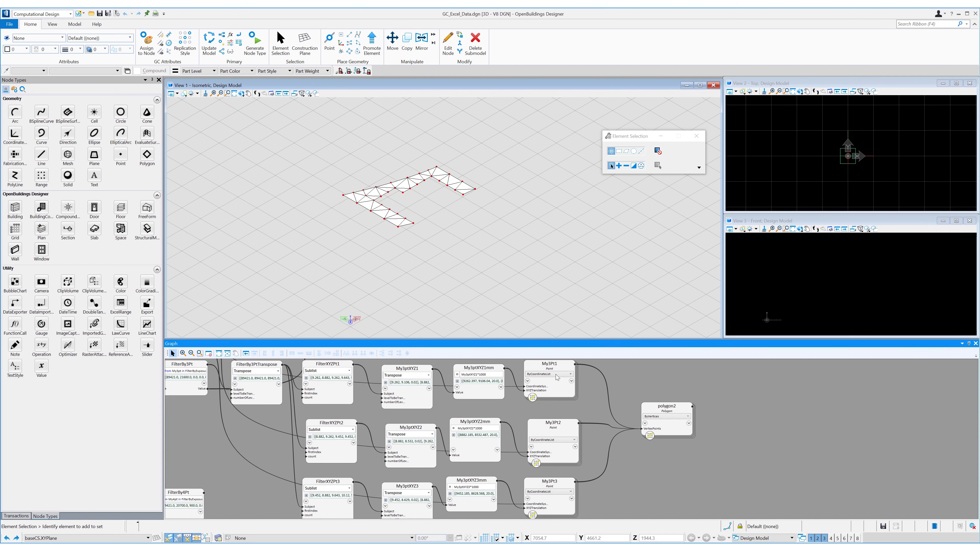
- Hide the points of My3Pt1, My3Pt2 and My3Pt3 in the model view
left_click_drag(613, 515, 521, 359)
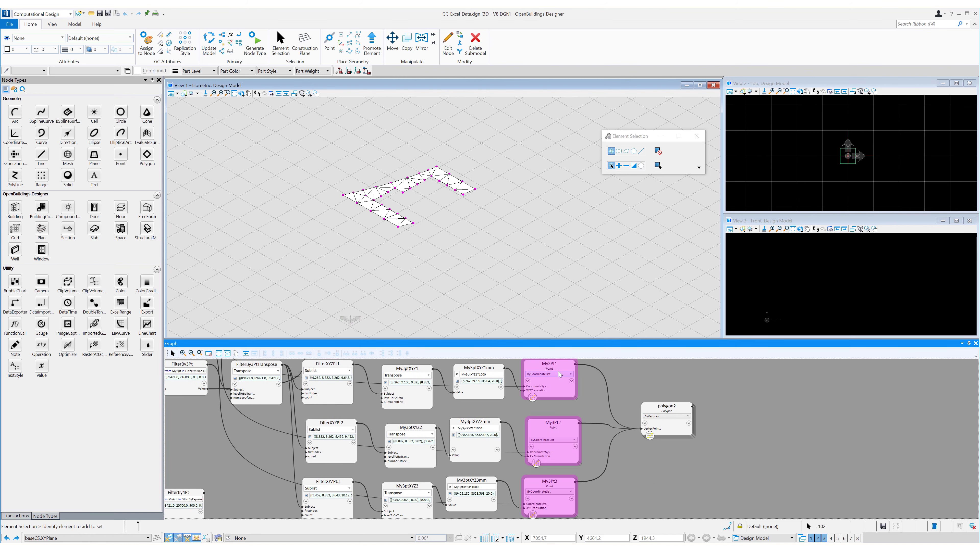
right_click(564, 387)
left_click(598, 306)
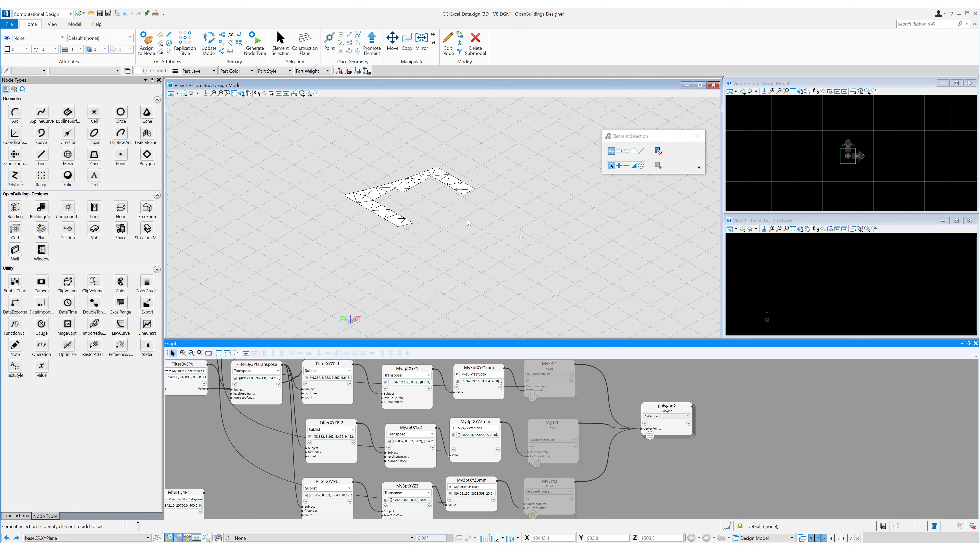
scroll(490, 237, "down", 2)
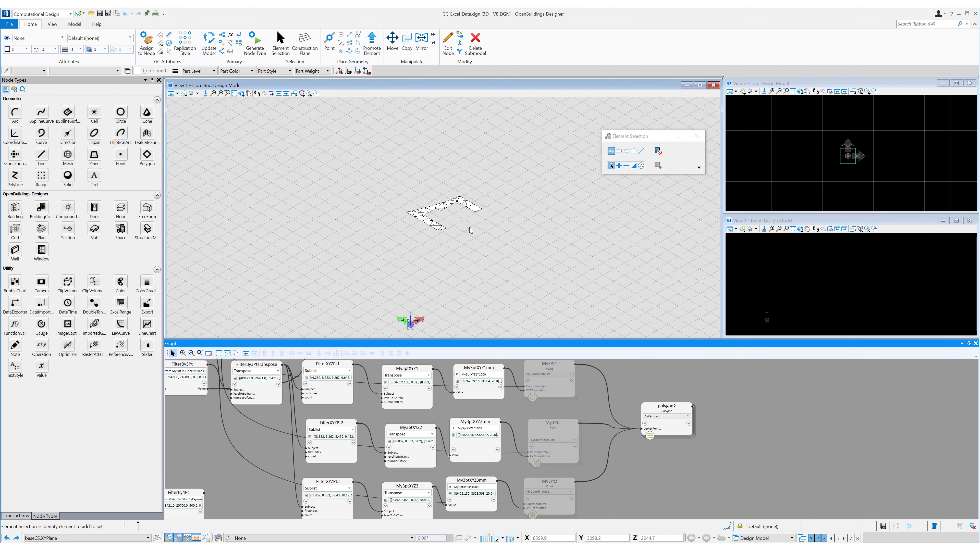
left_click(468, 251)
scroll(433, 209, "up", 2)
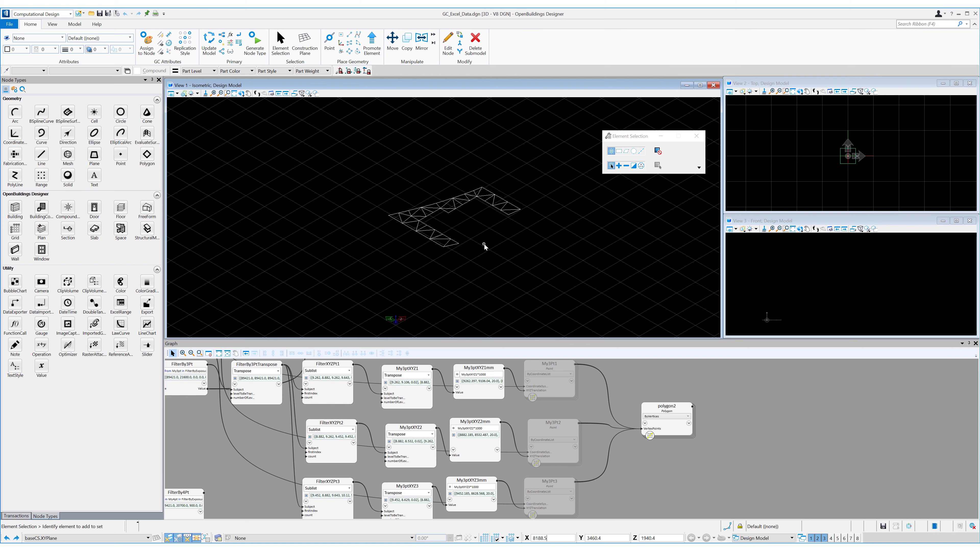
- Duplicate the three-point node network beside FilterBy4Pt and adapt the copied nodes' names and connections to the four-point data
scroll(668, 408, "down", 3)
left_click_drag(443, 495, 724, 384)
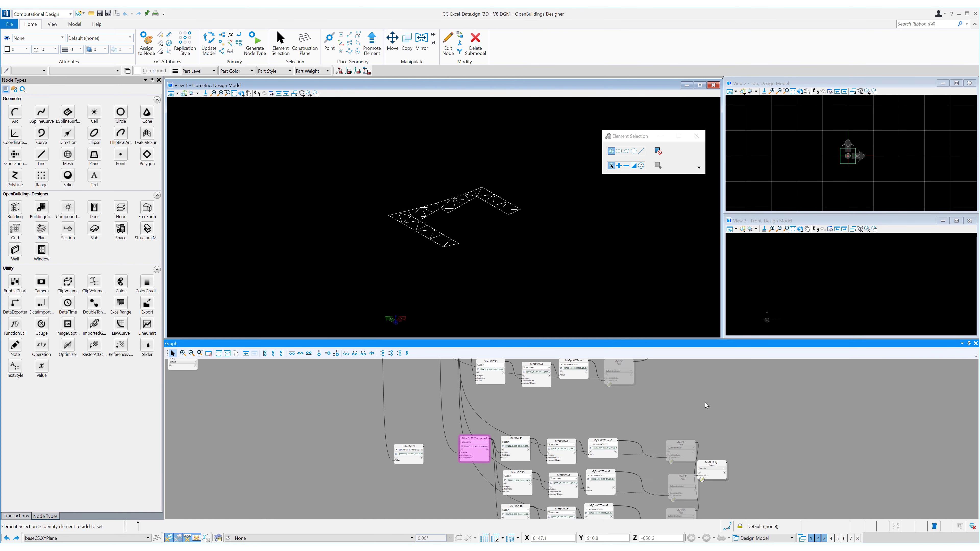
middle_click_drag(705, 402, 683, 374)
scroll(641, 398, "up", 1)
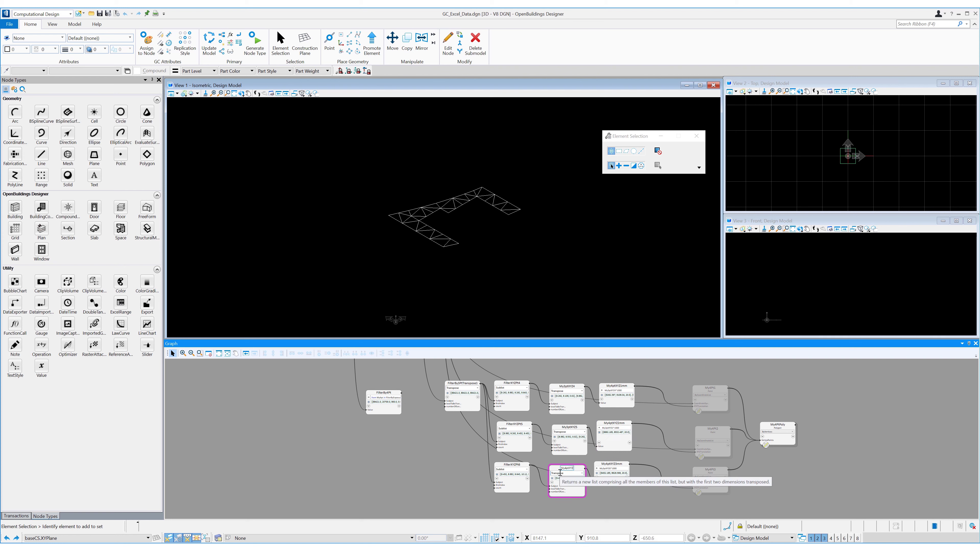
left_click(566, 397)
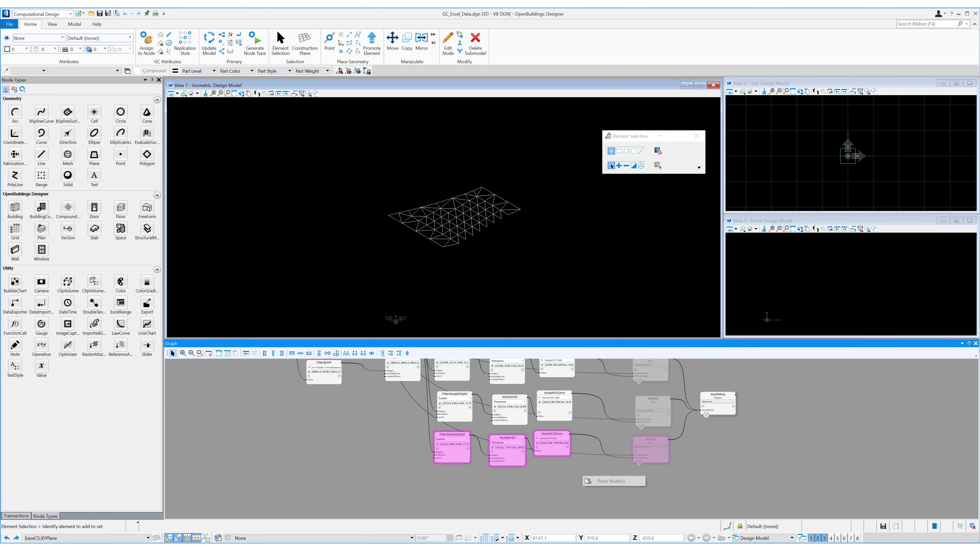
- Duplicate the third-point row of the four-point network as a fourth row and set its Sublist node's firstIndex for the fourth point
right_click(449, 450)
right_click(657, 449)
left_click(676, 426)
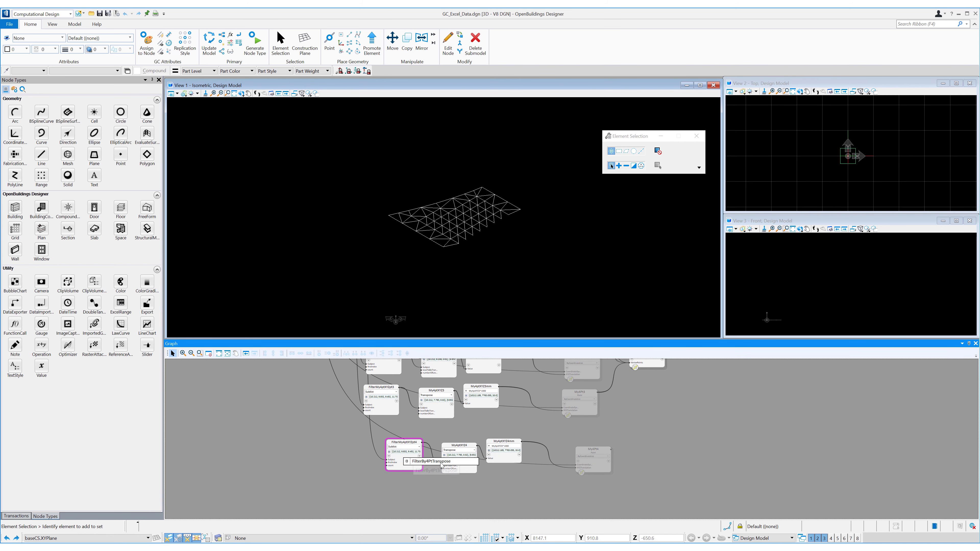
left_click(426, 464)
type("12")
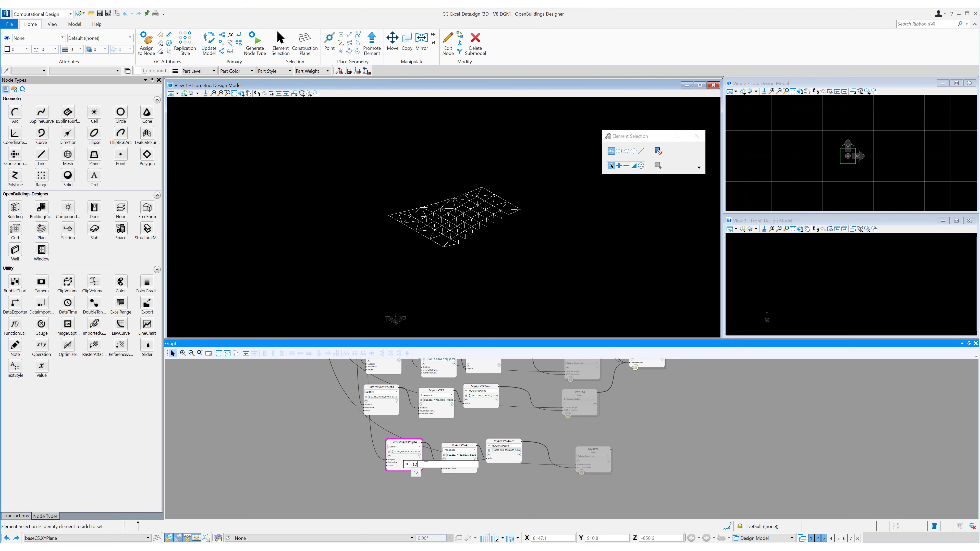
type("0")
key("Return")
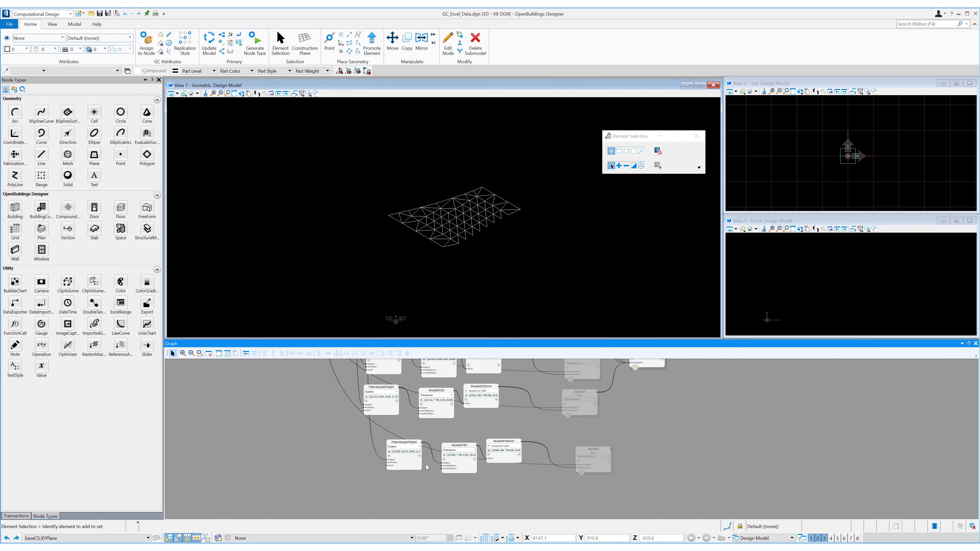
- Add My4Pt4 to the vertex list of the My4PtPoly polygon node
middle_click_drag(643, 366, 609, 390)
left_click(610, 388)
left_click(669, 387)
type(", My4Pt4")
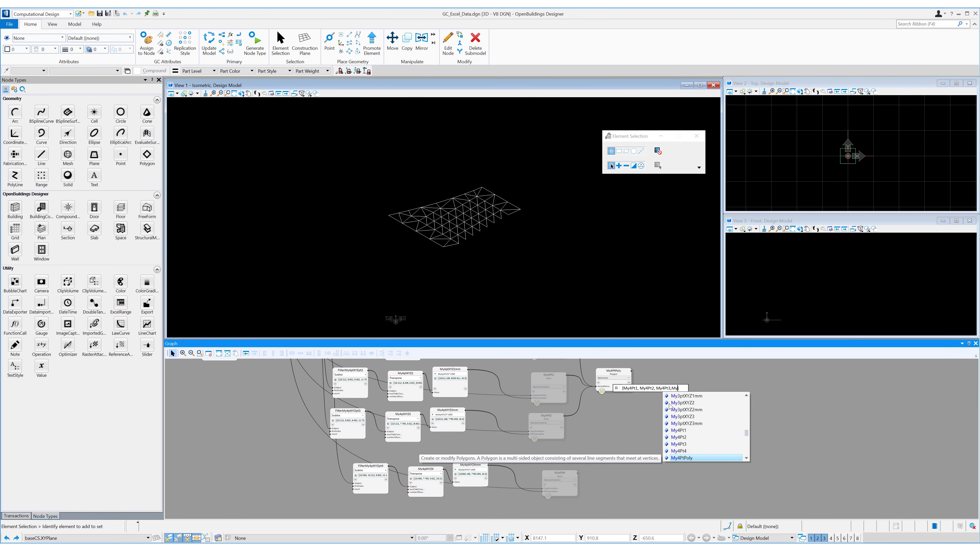
key("Return")
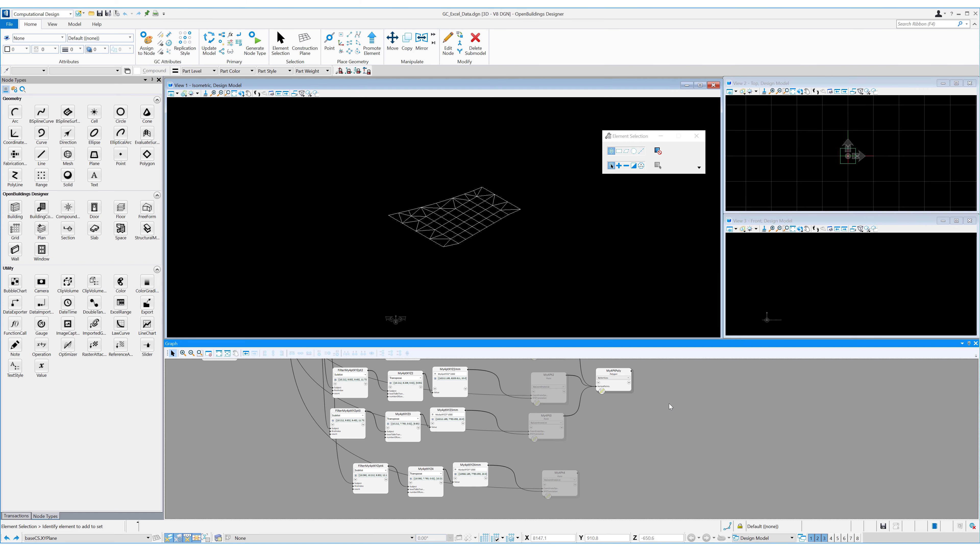
- Colour all nodes of the four-point network, including My4PtPoly, light blue
scroll(601, 468, "down", 6)
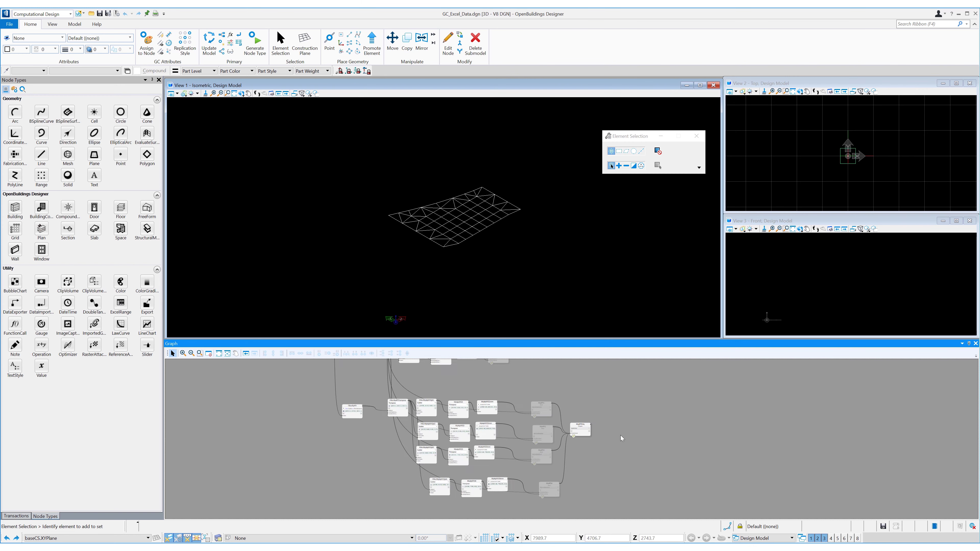
left_click_drag(601, 497, 424, 448)
right_click(569, 470)
left_click(606, 304)
left_click(626, 427)
left_click_drag(593, 409, 581, 404)
left_click(606, 462)
left_click(591, 443)
- Colour all nodes of the three-point network, including My3PtPoly, light green
scroll(544, 406, "up", 3)
left_click_drag(609, 459, 390, 392)
right_click(561, 423)
left_click(612, 261)
- Colour the space name, SpaceSelector, ObjectID and ExposureHrs input nodes light yellow
middle_click_drag(590, 443, 690, 429)
scroll(327, 363, "up", 4)
left_click_drag(382, 372, 448, 509)
right_click(421, 431)
left_click(455, 268)
left_click(489, 448)
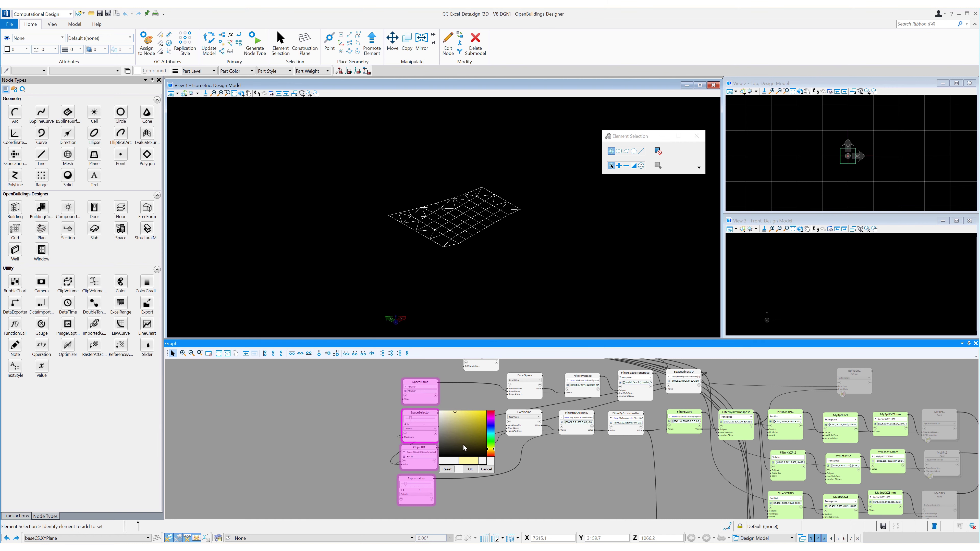
left_click(456, 411)
left_click(468, 469)
- Colour the two Excel range nodes, ExcelSpace and ExcelSolar, blue
middle_click_drag(567, 483, 558, 498)
left_click_drag(541, 473, 490, 390)
right_click(514, 435)
left_click(554, 272)
left_click_drag(563, 423, 566, 426)
left_click(563, 484)
- Step SpaceSelector forward and back through several spaces and adjust the ExposureHrs slider to test the polygon network
scroll(570, 484, "down", 4)
middle_click_drag(570, 485, 502, 422)
middle_click_drag(470, 227, 420, 226)
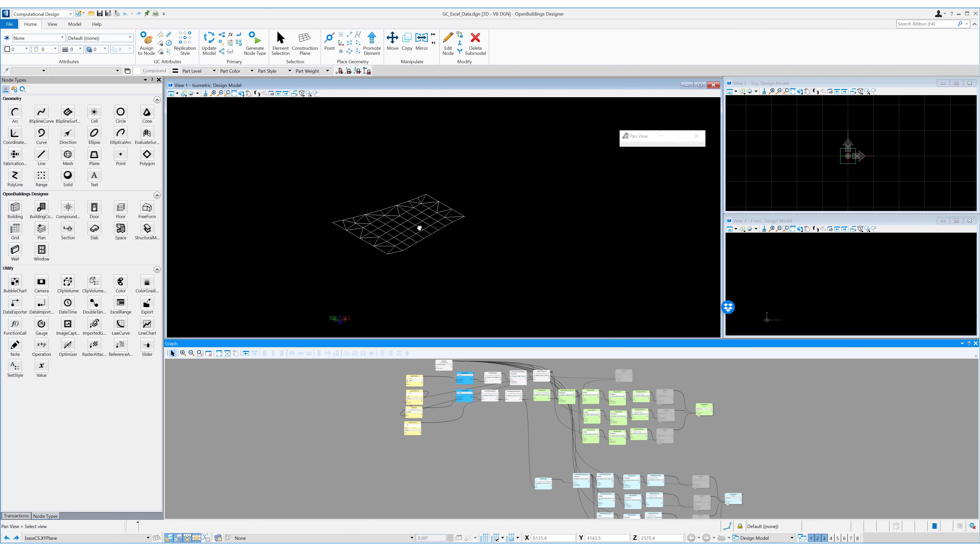
scroll(423, 405, "up", 5)
left_click(423, 405)
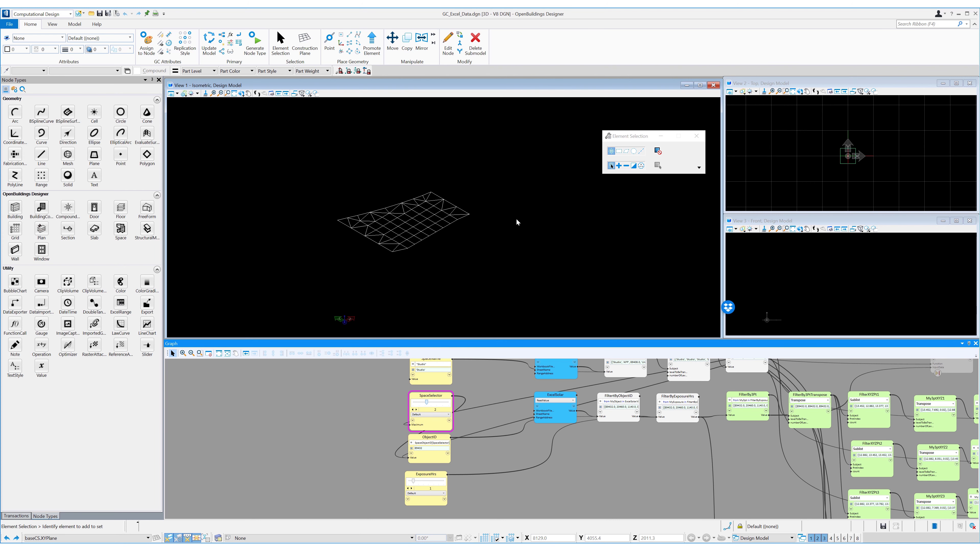
scroll(435, 257, "down", 2)
left_click(416, 410)
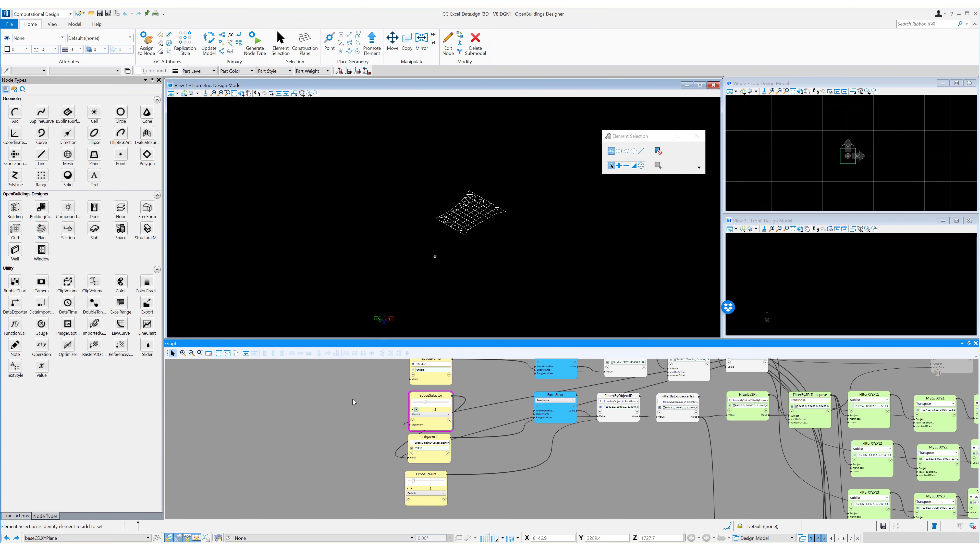
left_click(416, 410)
left_click(416, 410)
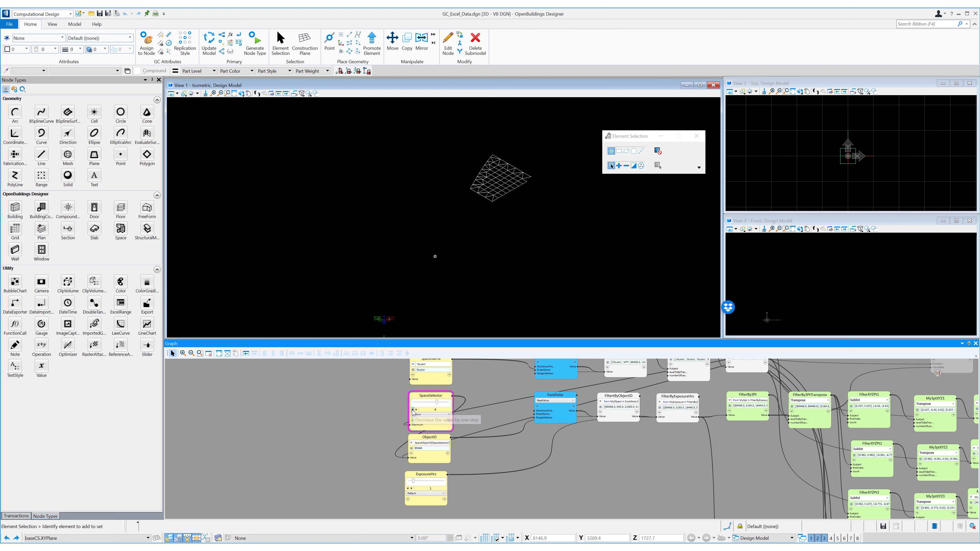
left_click(413, 410)
left_click(413, 410)
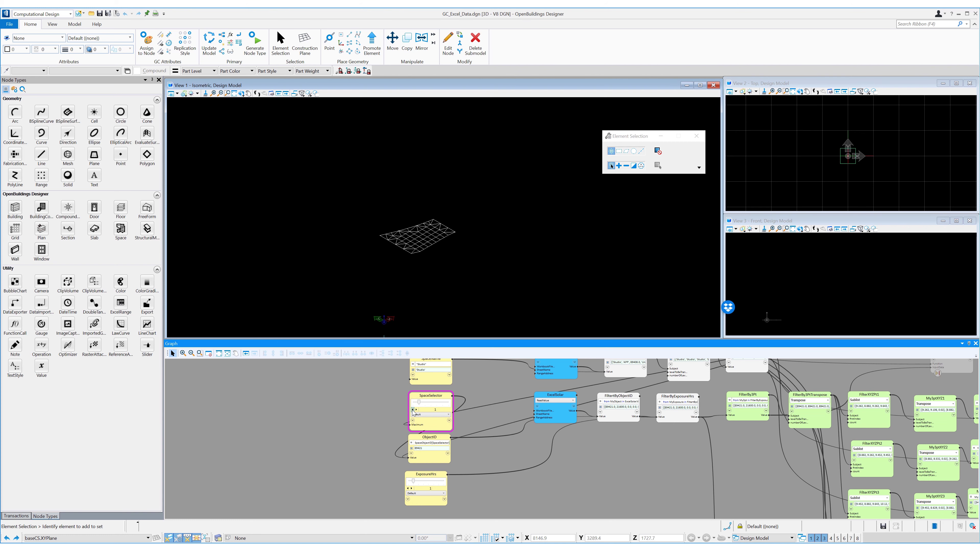
left_click(412, 410)
left_click_drag(424, 484, 433, 483)
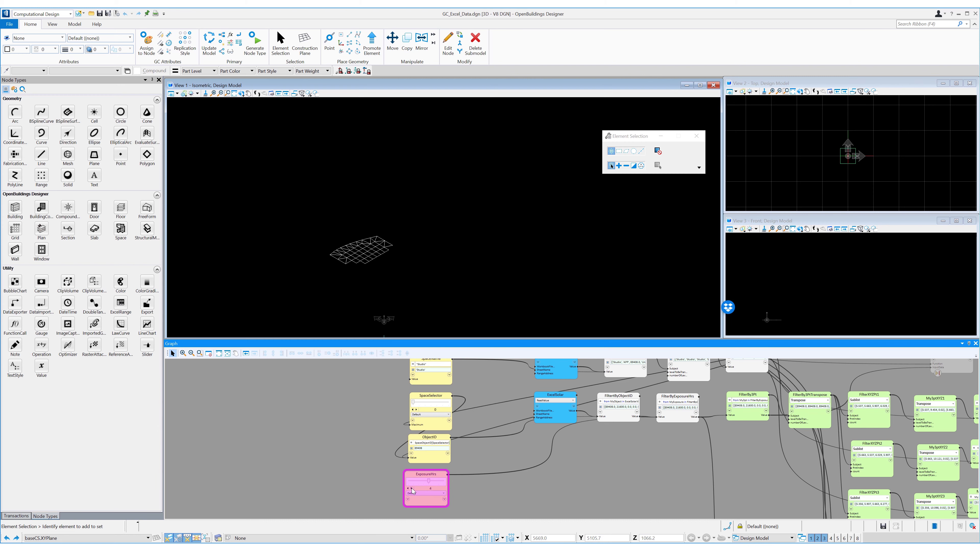
- Add a watch on My3PtPoly and examine its properties for the total area
middle_click_drag(612, 474, 227, 450)
scroll(227, 450, "down", 2)
middle_click_drag(616, 458, 543, 405)
scroll(557, 367, "up", 3)
right_click(512, 401)
left_click(547, 221)
left_click(351, 139)
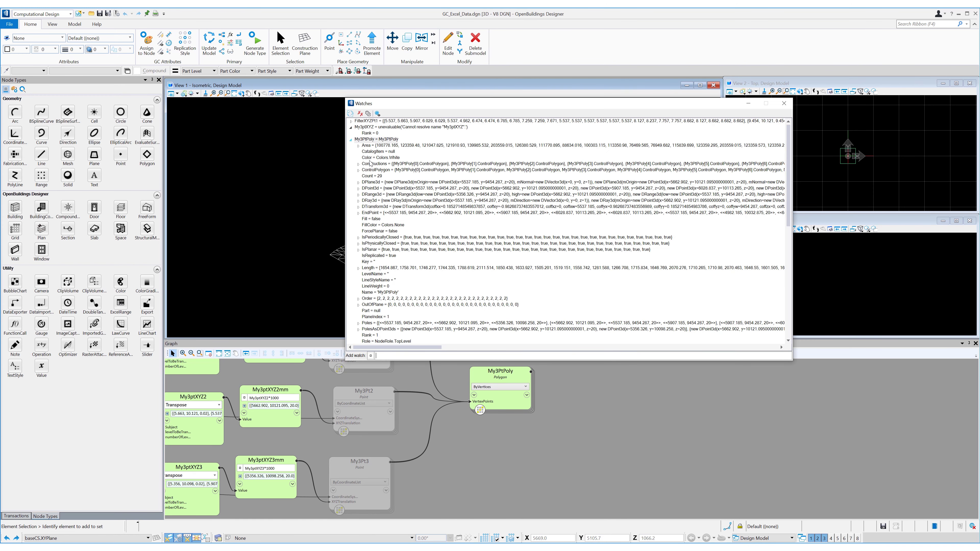
scroll(398, 298, "down", 4)
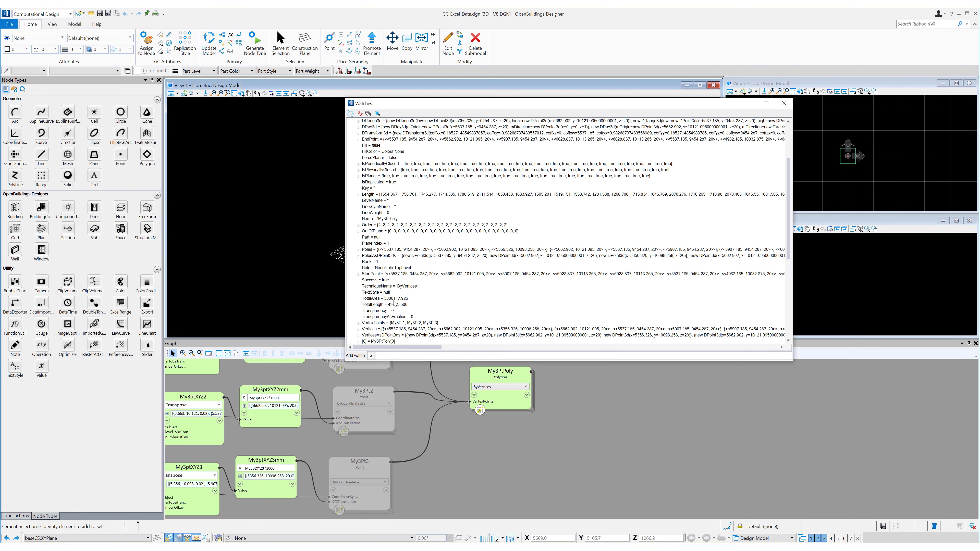
left_click(783, 103)
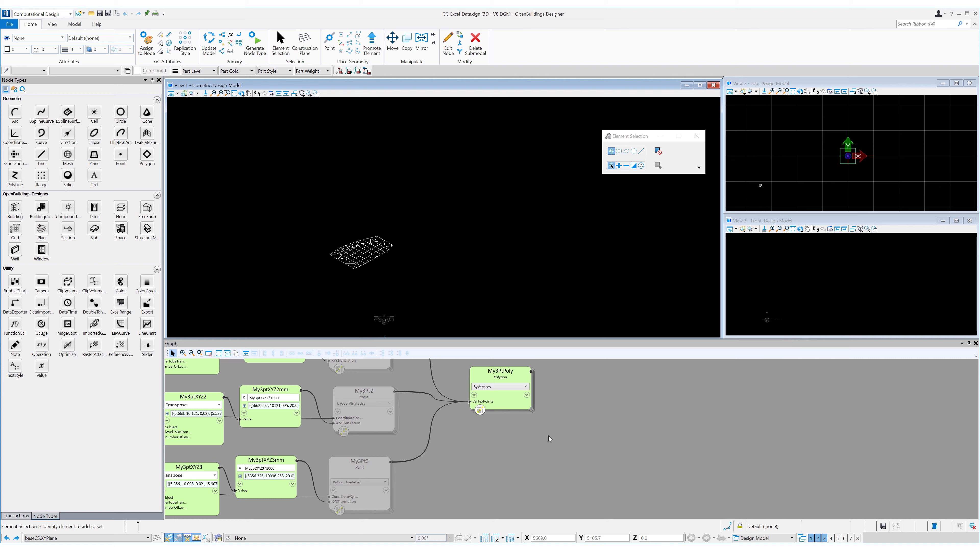
- Place a Value node beside the polygons with the expression My3PtPoly.TotalArea + My4PtPoly.TotalArea
left_click(687, 463)
type("My3PtPoly")
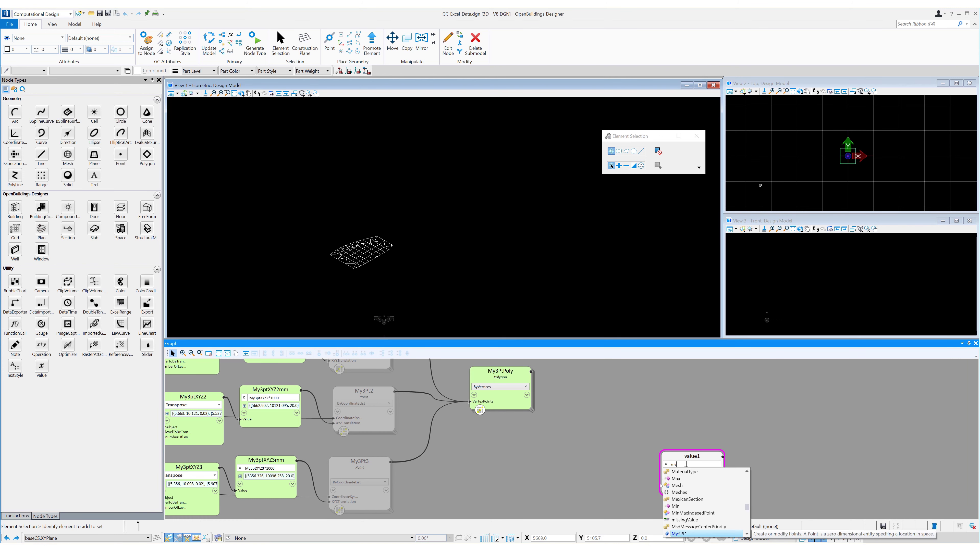
type(".TotalArea + my4pt")
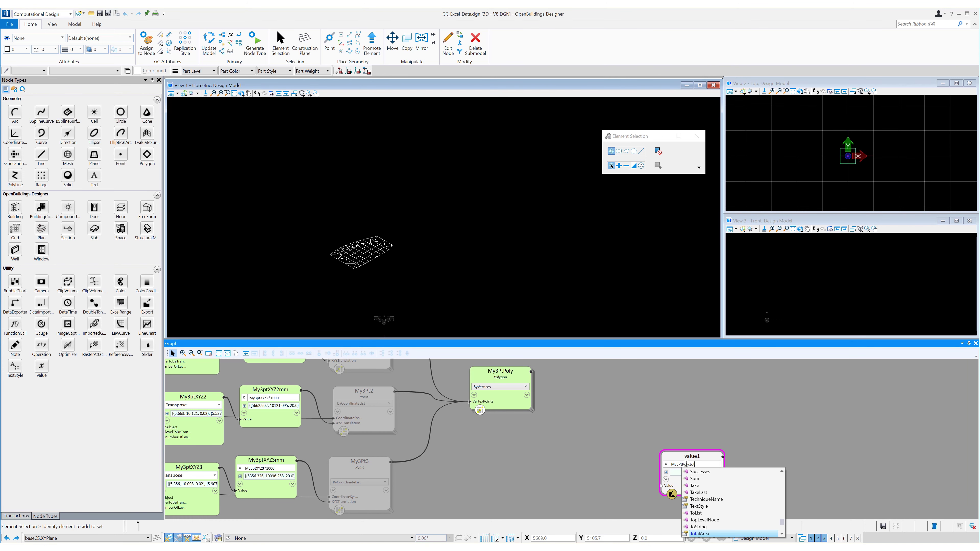
type("Poly.TotalArea")
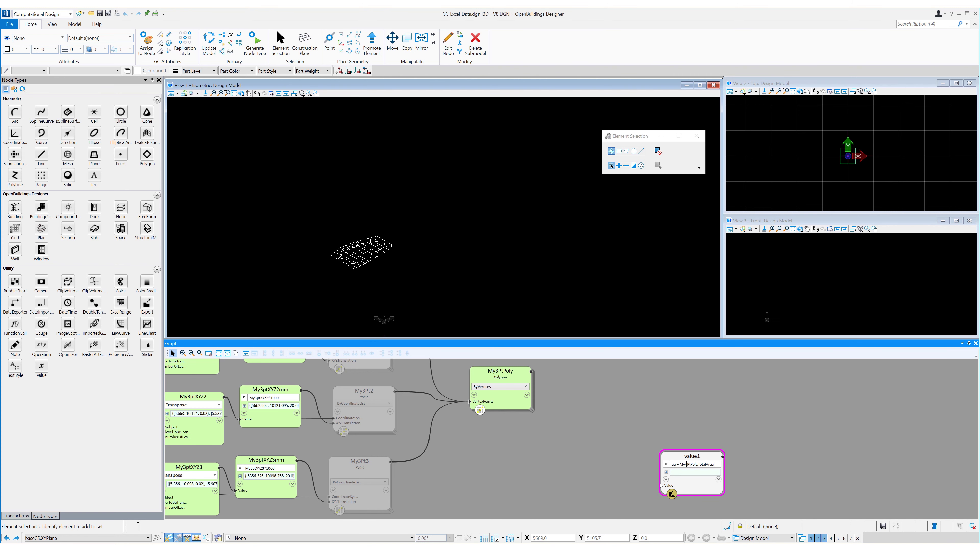
key("Return")
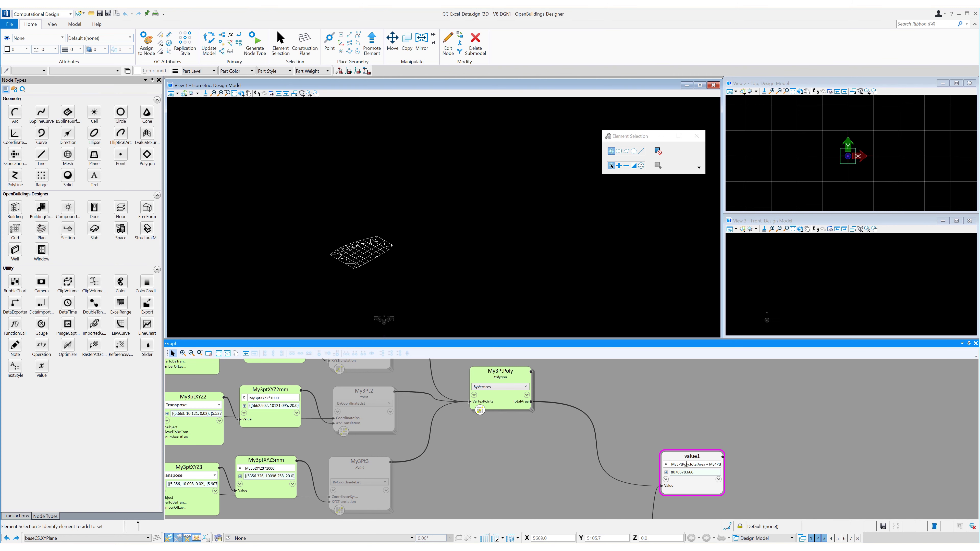
- Enclose the Value node's area sum in parentheses and divide it by 1000000
left_click(672, 466)
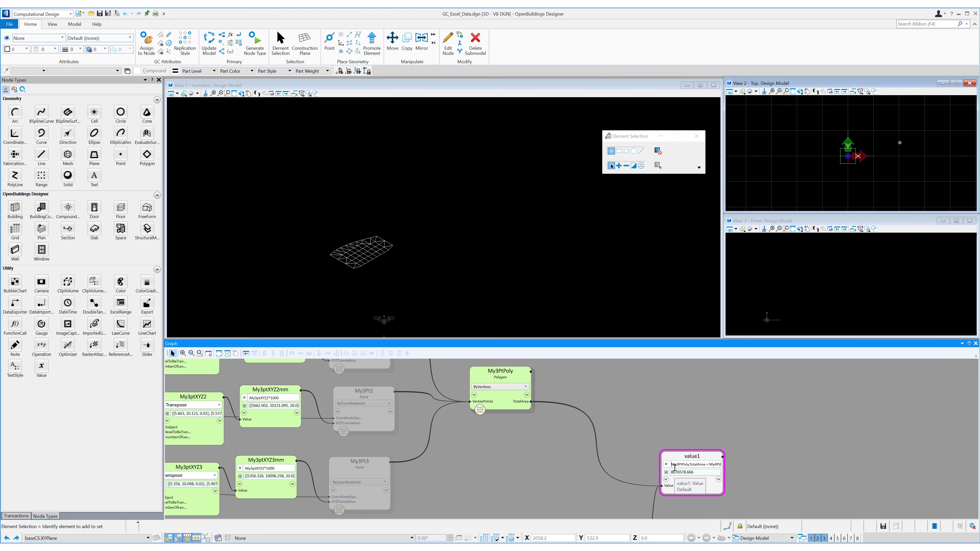
type("(")
left_click(674, 465)
type("(")
key("End")
type(")/1000000")
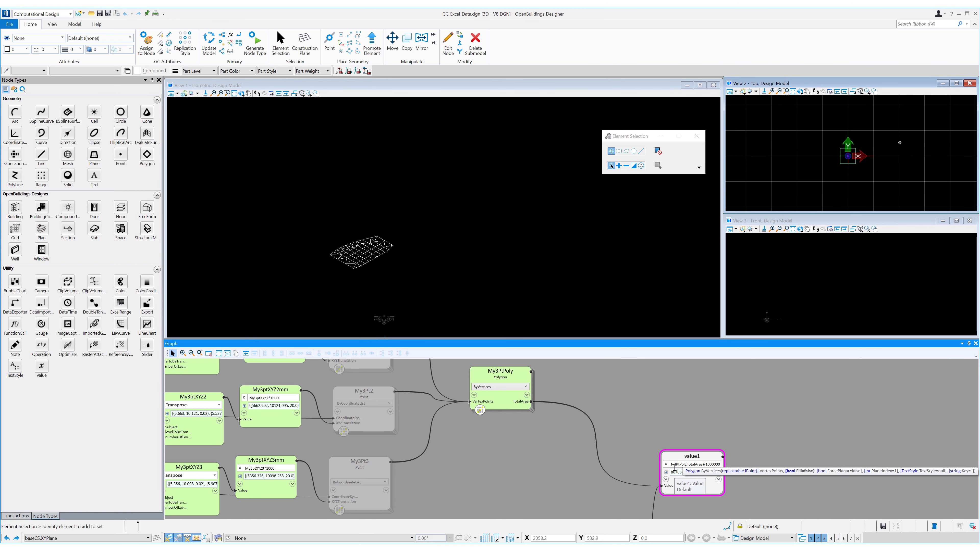
key("Return")
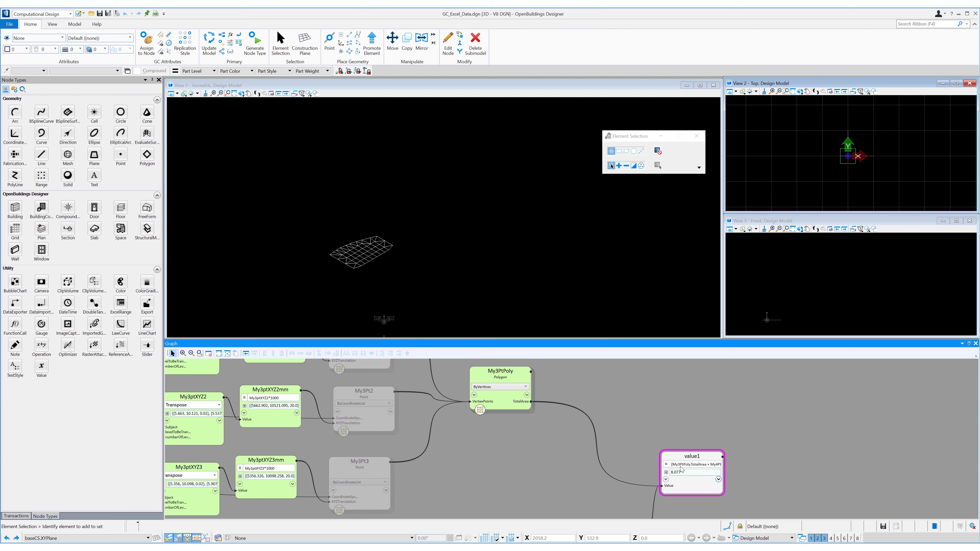
- Rename the area Value node as SolarArea
double_click(691, 456)
type("Area")
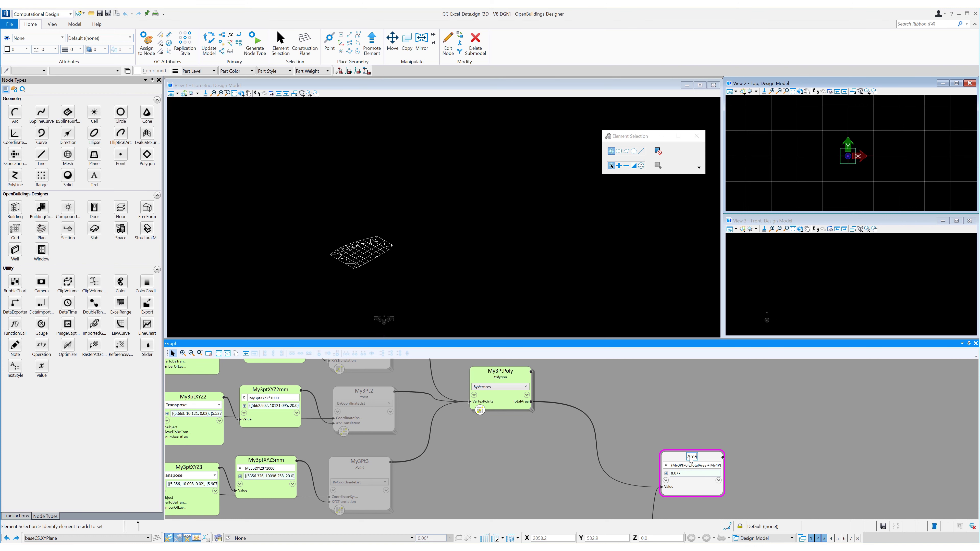
key("Home")
type("Solar")
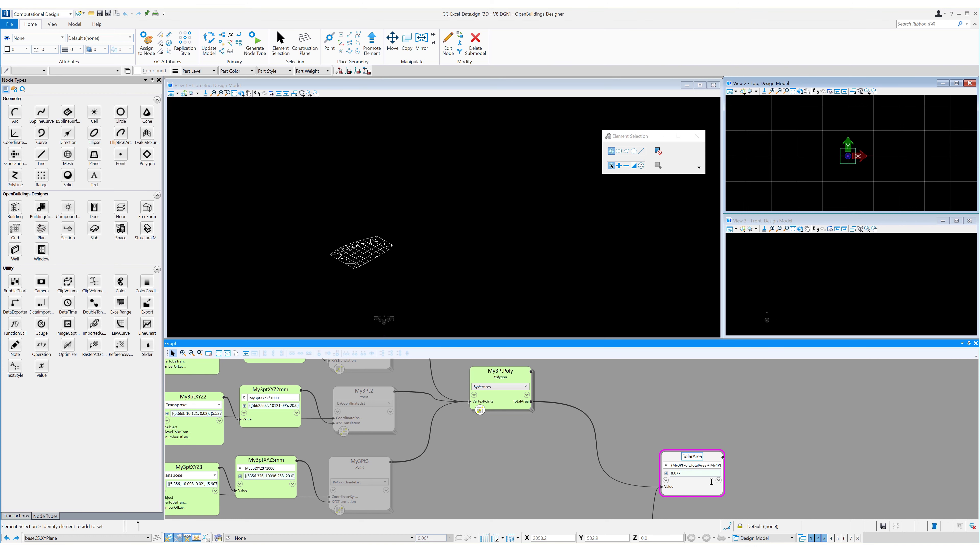